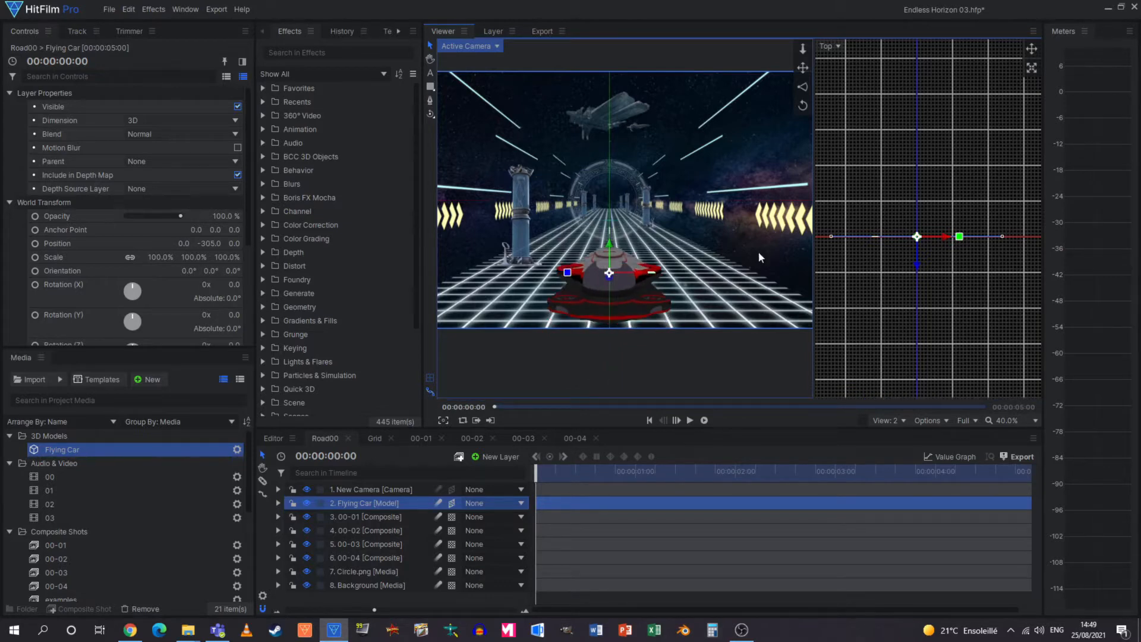
Turn the Flying Car model around to face the opposite way, with its orientation at 180°, 0°, 180°
{"action": "left_click_drag", "start_coordinate": [961, 239], "coordinate": [878, 224]}
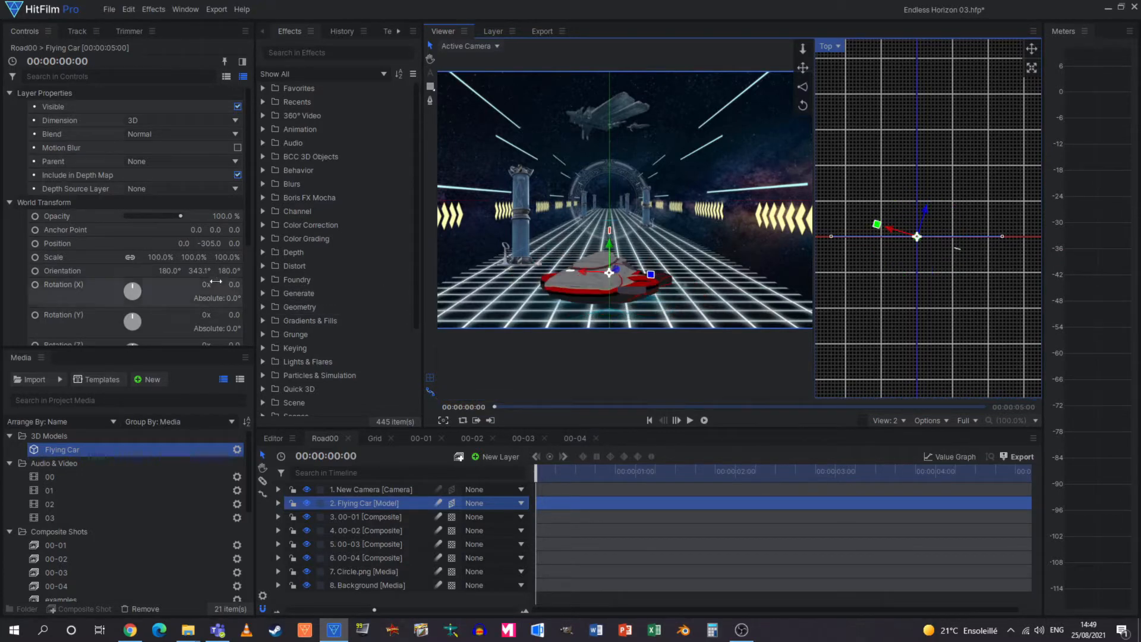
{"action": "left_click", "coordinate": [197, 271]}
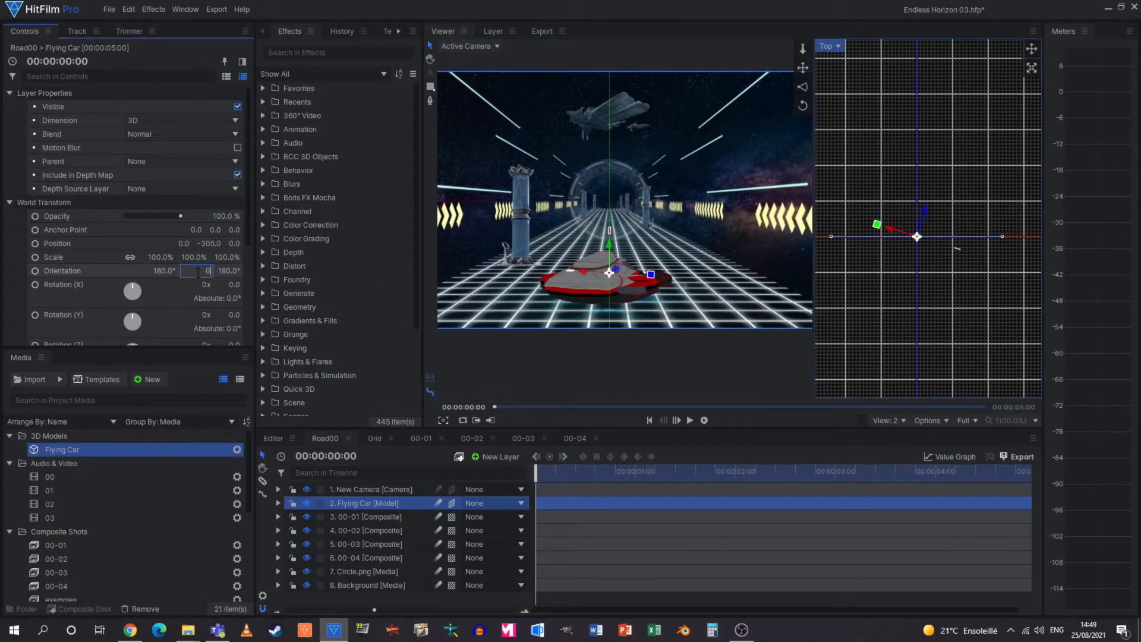
{"action": "key", "text": "Return"}
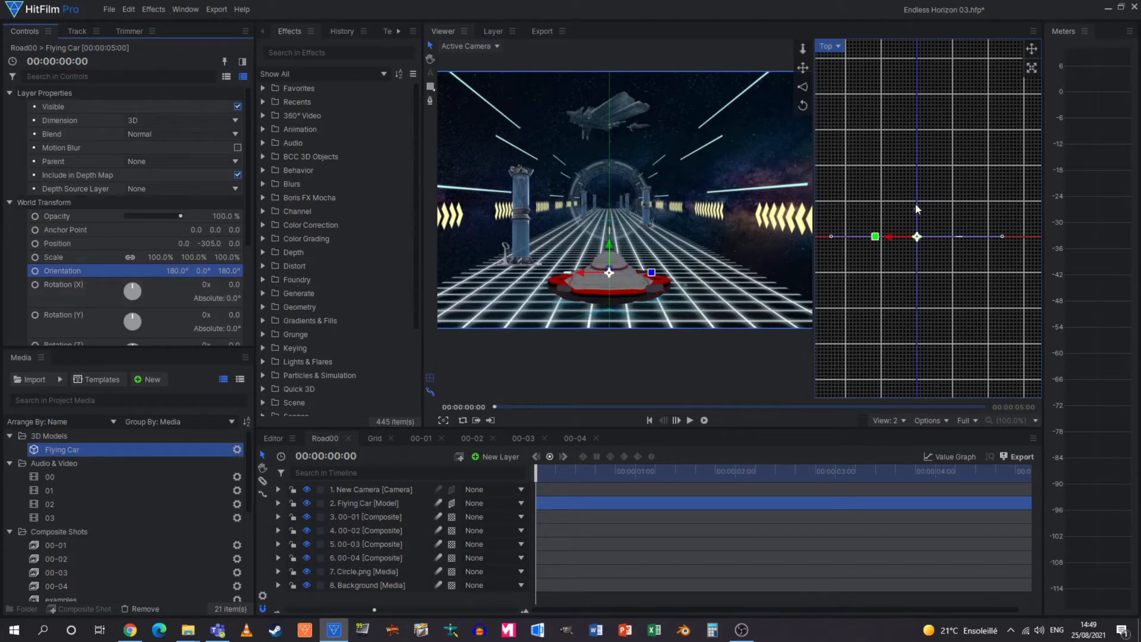
Move the Flying Car farther down the road to about Z -426 and scale it uniformly to 80%
{"action": "left_click_drag", "start_coordinate": [915, 203], "coordinate": [915, 172]}
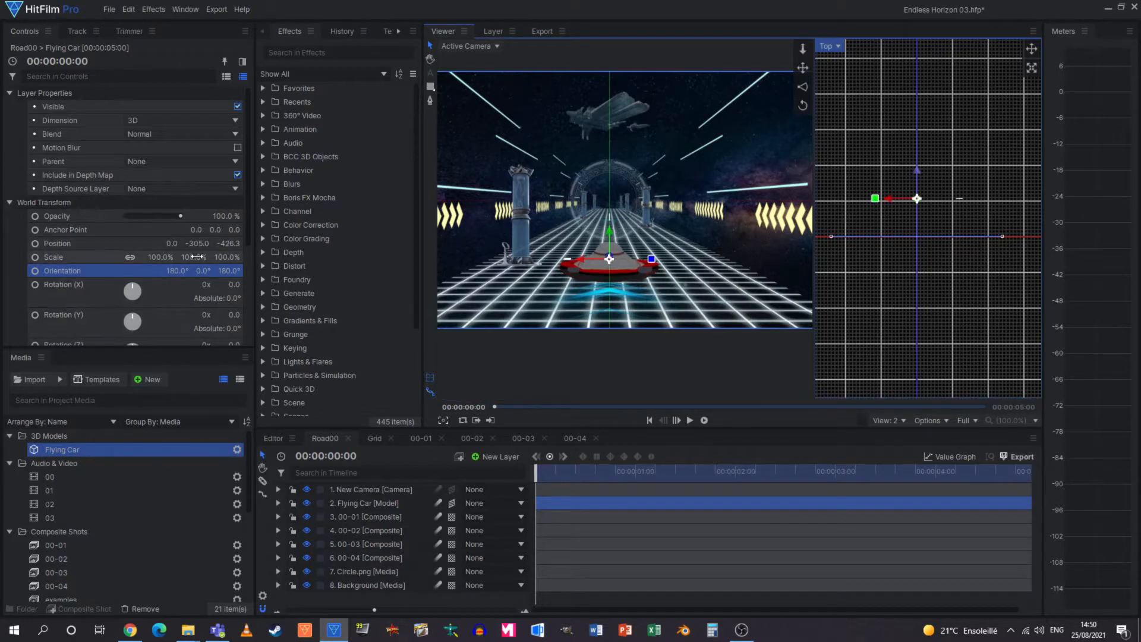
{"action": "mouse_move", "coordinate": [195, 256]}
{"action": "left_mouse_down"}
{"action": "mouse_move", "coordinate": [182, 256]}
{"action": "mouse_move", "coordinate": [197, 257]}
{"action": "left_mouse_up"}
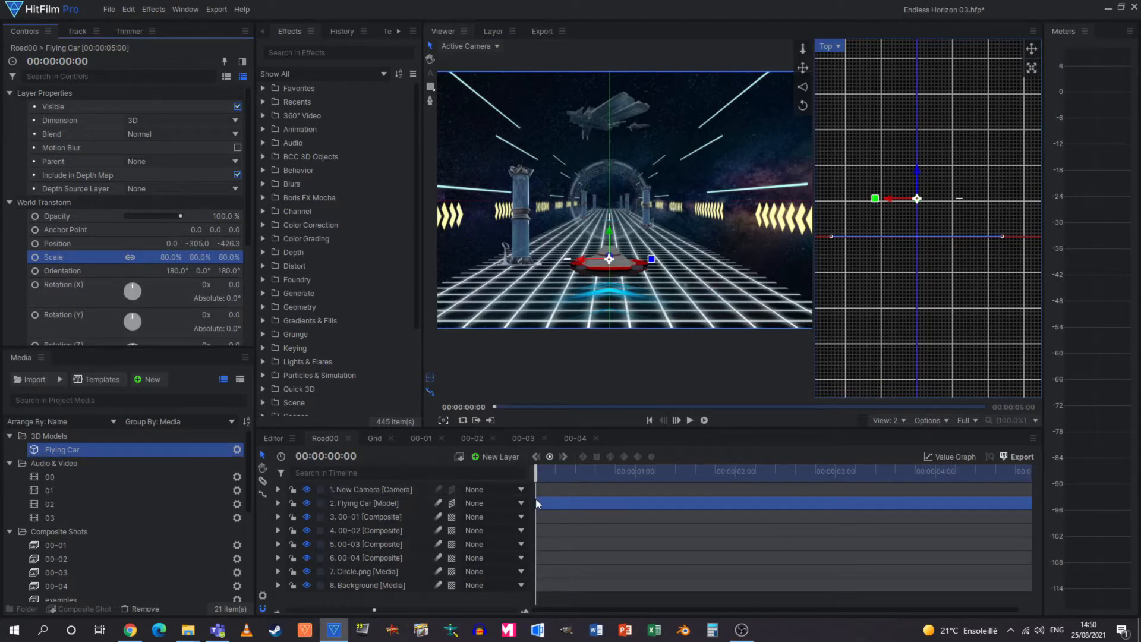
Add a white 1920 × 1080 plane layer to the Road00 composite and make it a 3D plane
{"action": "left_click", "coordinate": [505, 456]}
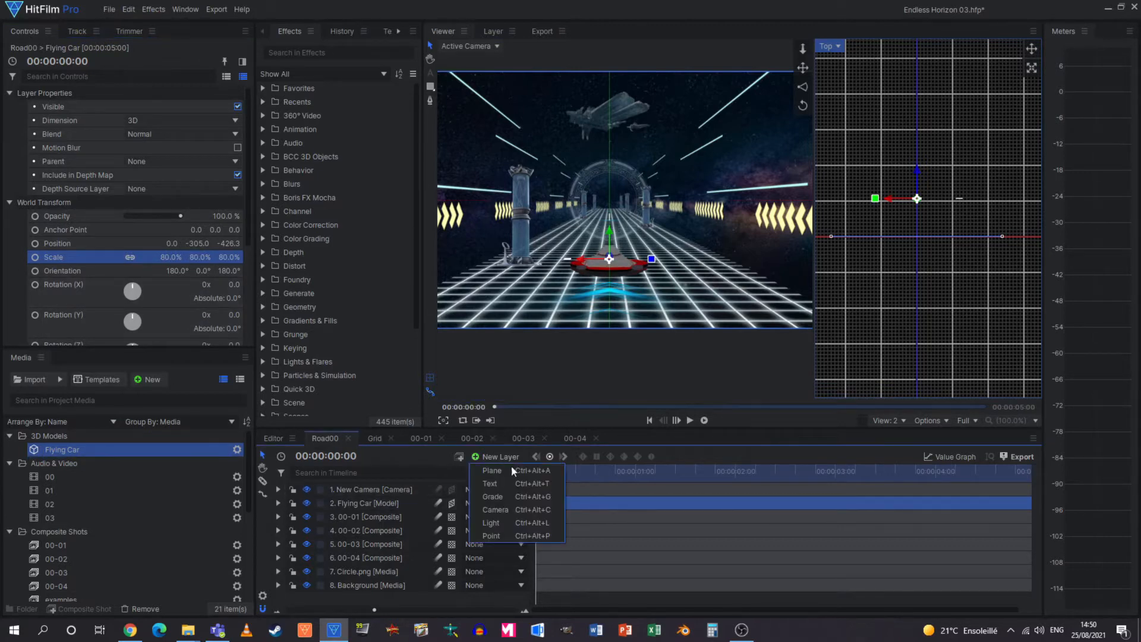
{"action": "left_click", "coordinate": [506, 470]}
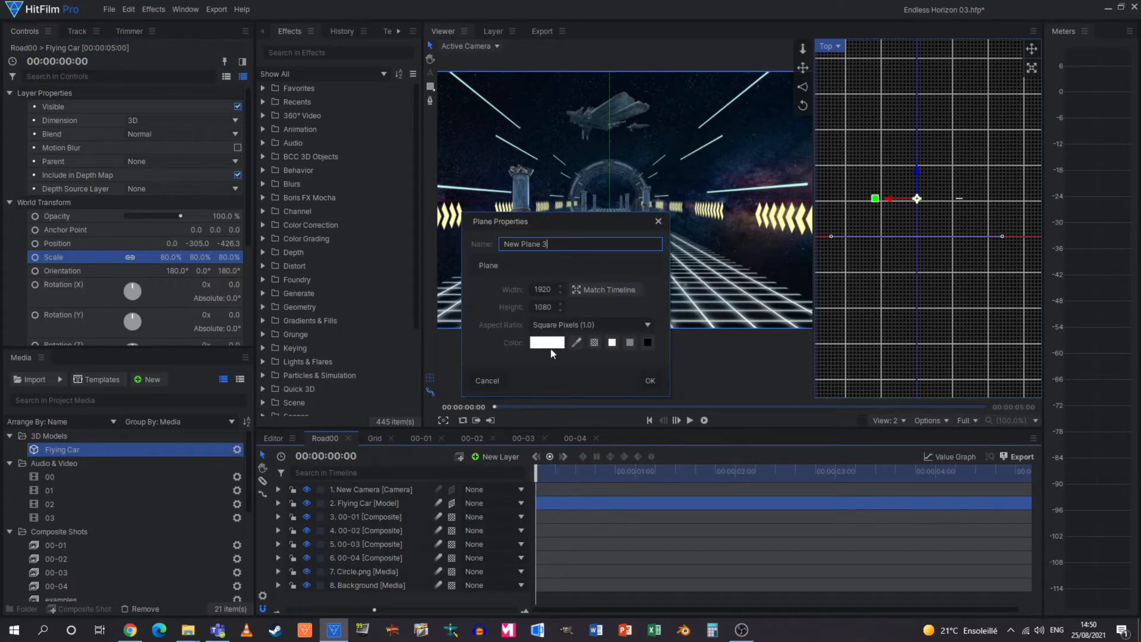
{"action": "left_click", "coordinate": [651, 380]}
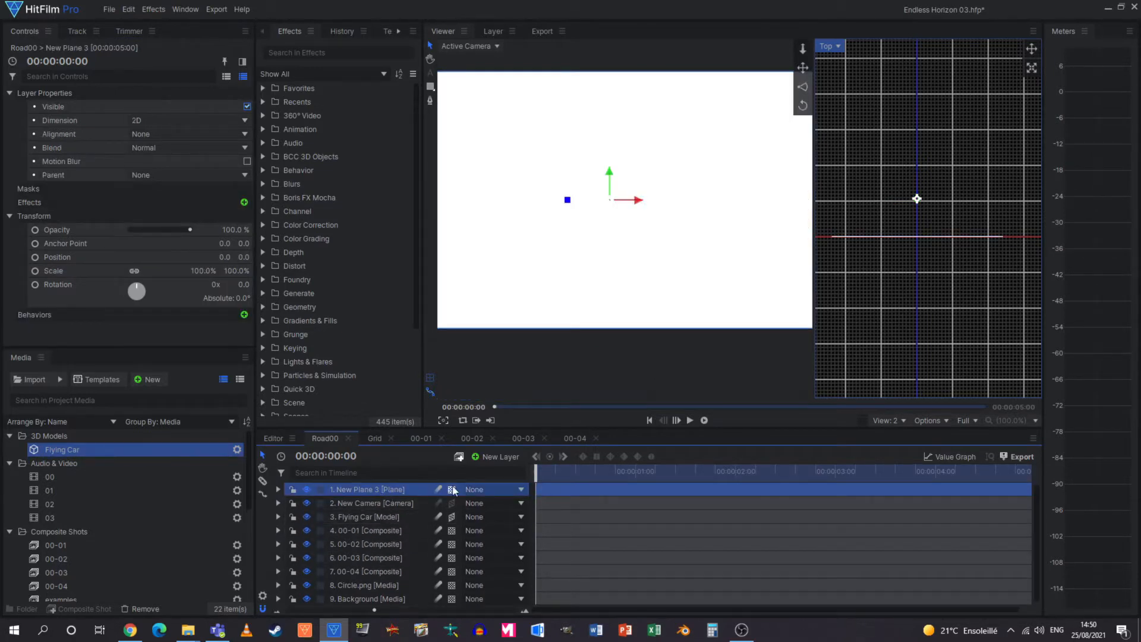
{"action": "left_click", "coordinate": [464, 517]}
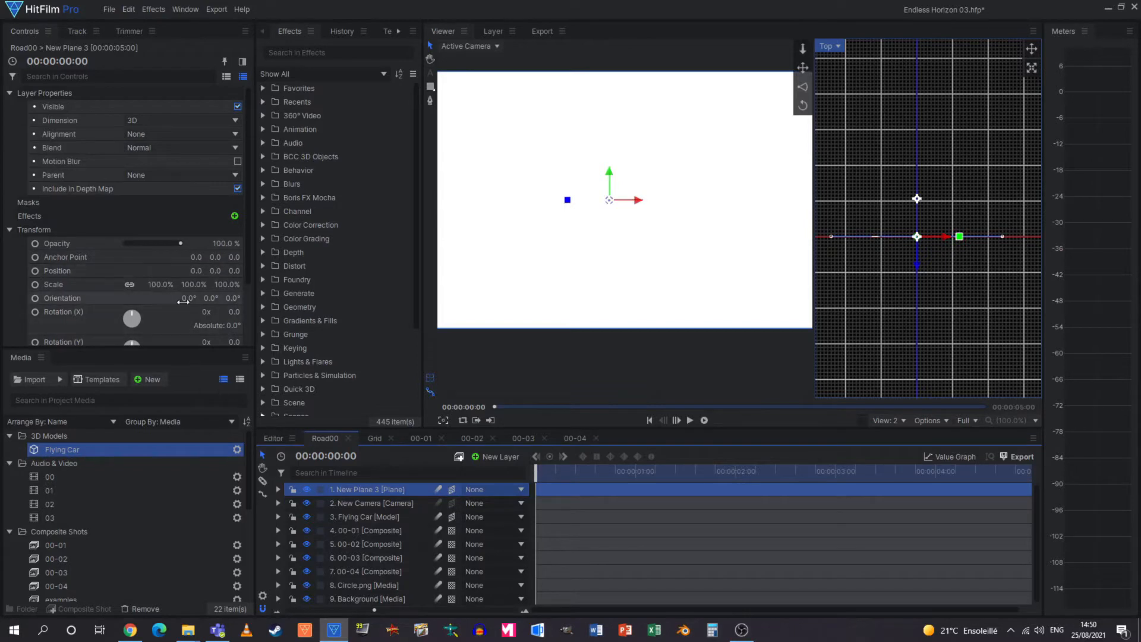
Lay the new plane flat with an X orientation of 90° and lower it beneath the car to about Y -509
{"action": "left_click_drag", "start_coordinate": [188, 299], "coordinate": [223, 298]}
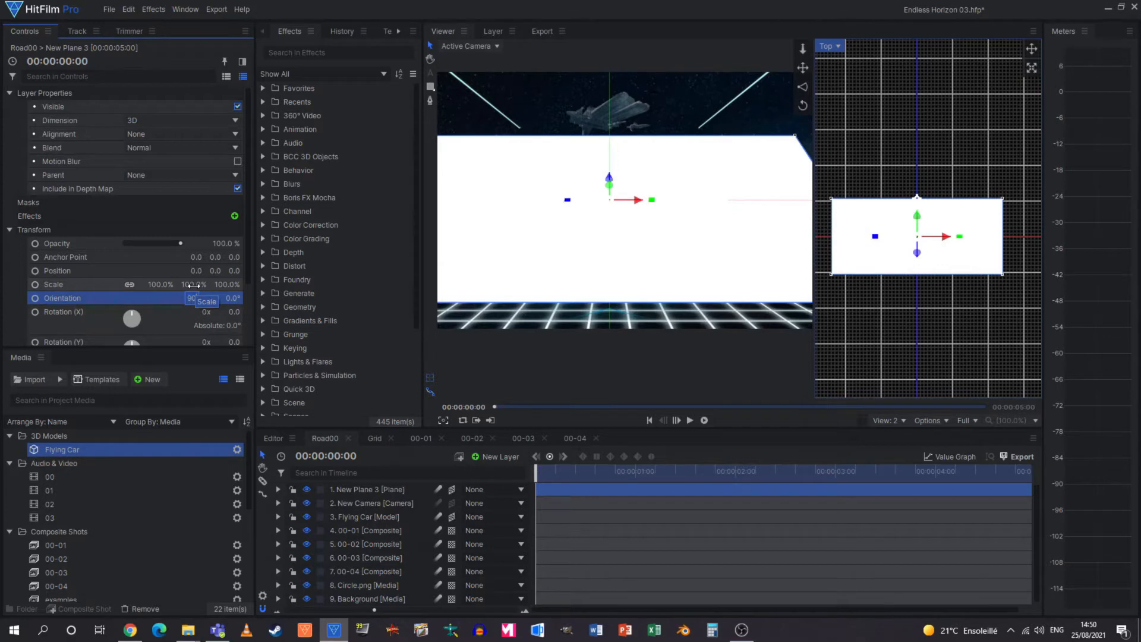
{"action": "key", "text": "Return"}
{"action": "left_click_drag", "start_coordinate": [612, 174], "coordinate": [635, 289]}
{"action": "left_click", "coordinate": [994, 422]}
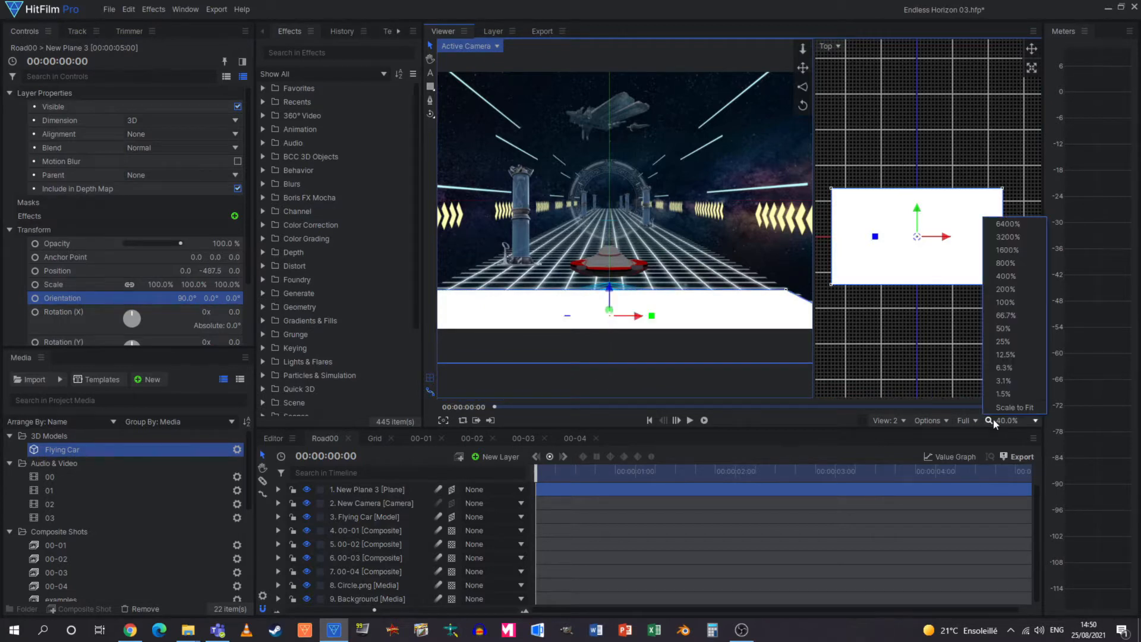
{"action": "left_click", "coordinate": [1005, 409]}
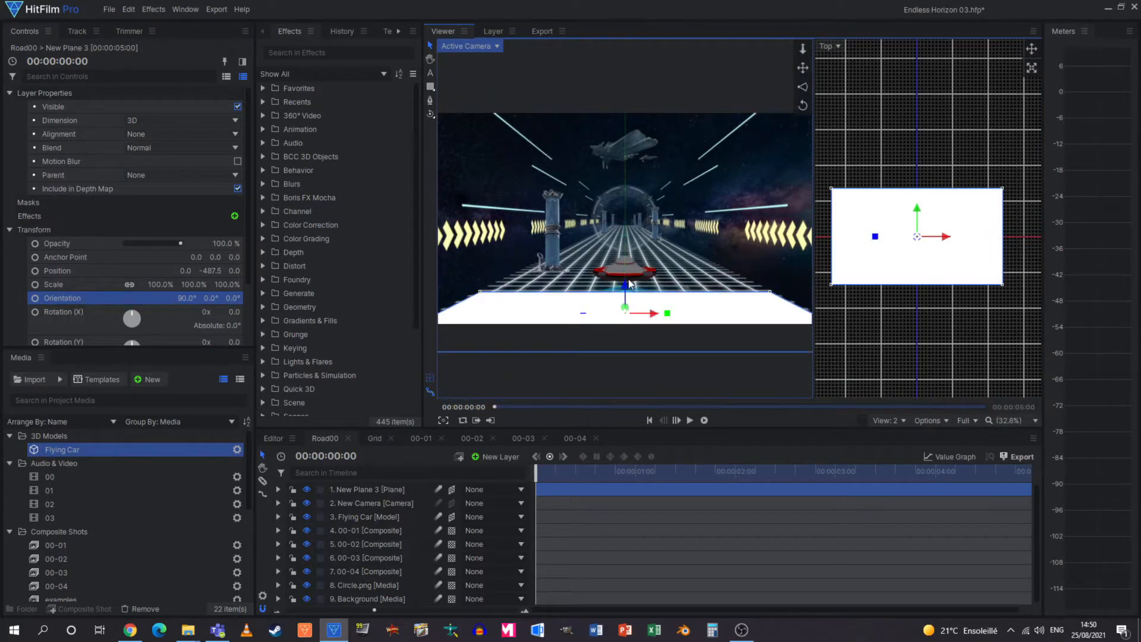
{"action": "left_click_drag", "start_coordinate": [627, 286], "coordinate": [626, 292]}
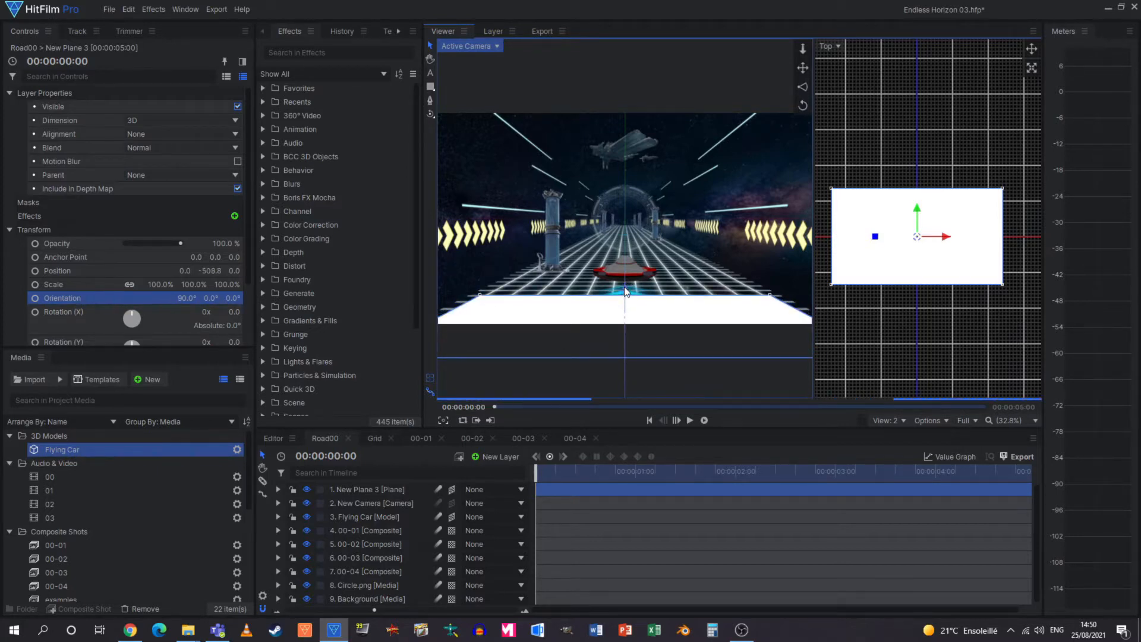
{"action": "left_click_drag", "start_coordinate": [625, 292], "coordinate": [625, 292]}
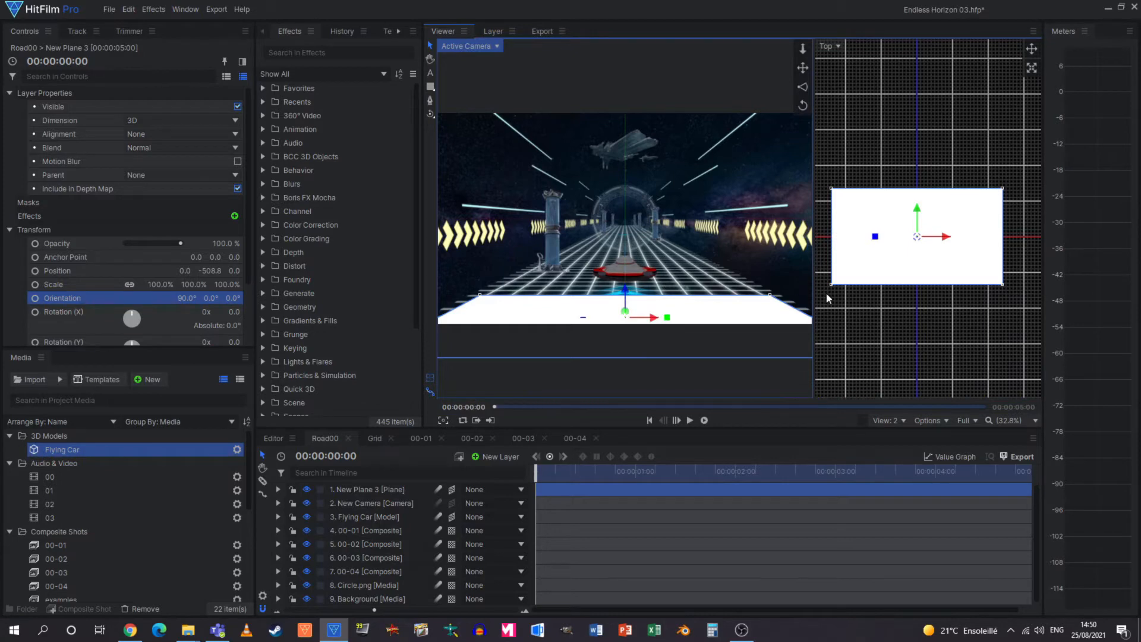
Enlarge the floor plane to about 167.5% and move it back under the car to about Z -893
{"action": "left_click_drag", "start_coordinate": [832, 286], "coordinate": [814, 297]}
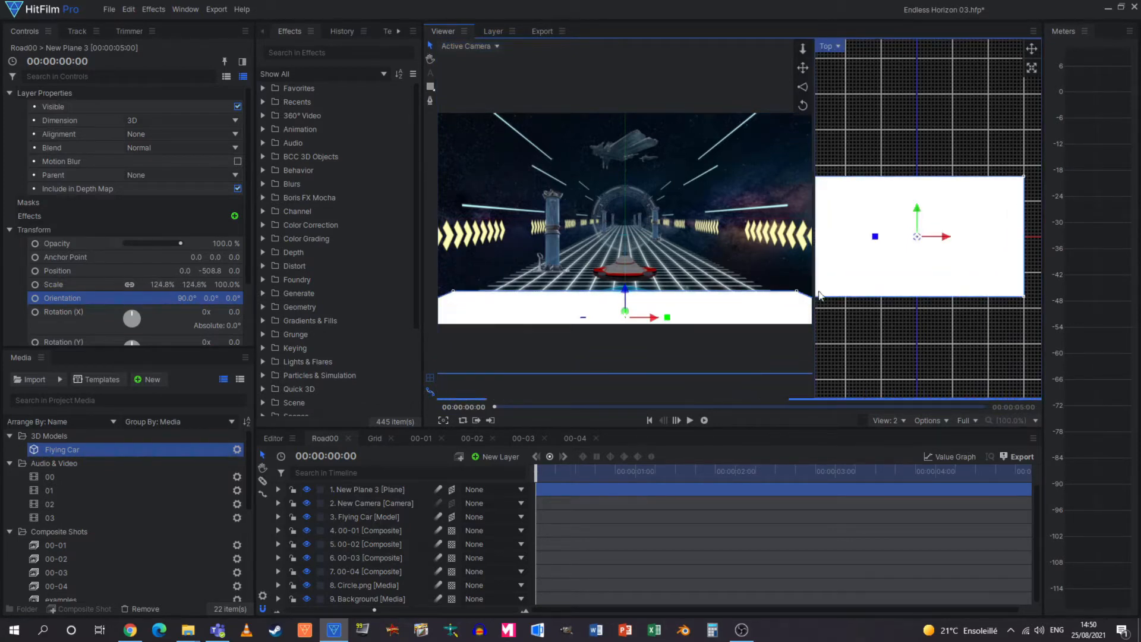
{"action": "left_click_drag", "start_coordinate": [917, 210], "coordinate": [917, 162]}
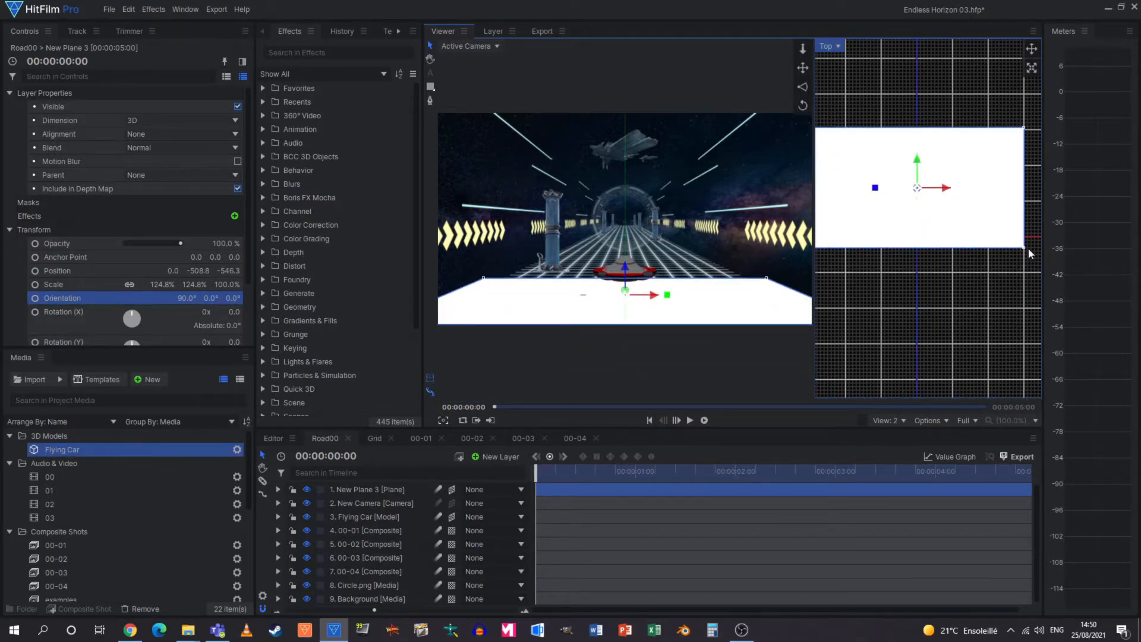
{"action": "left_click_drag", "start_coordinate": [1026, 253], "coordinate": [1062, 266]}
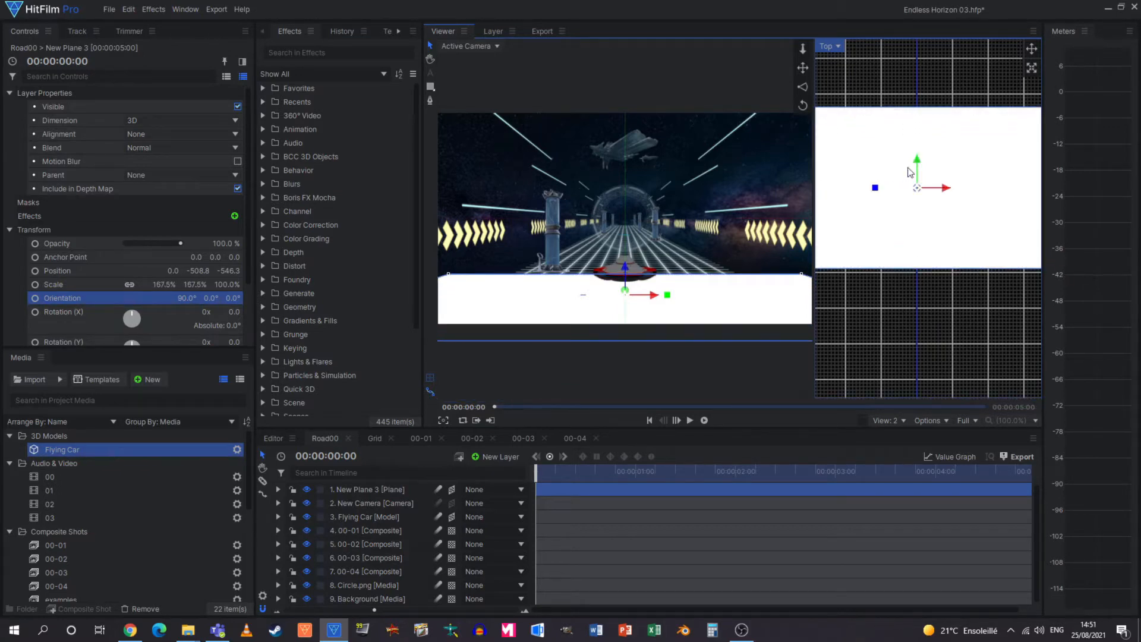
{"action": "left_click_drag", "start_coordinate": [916, 161], "coordinate": [912, 133]}
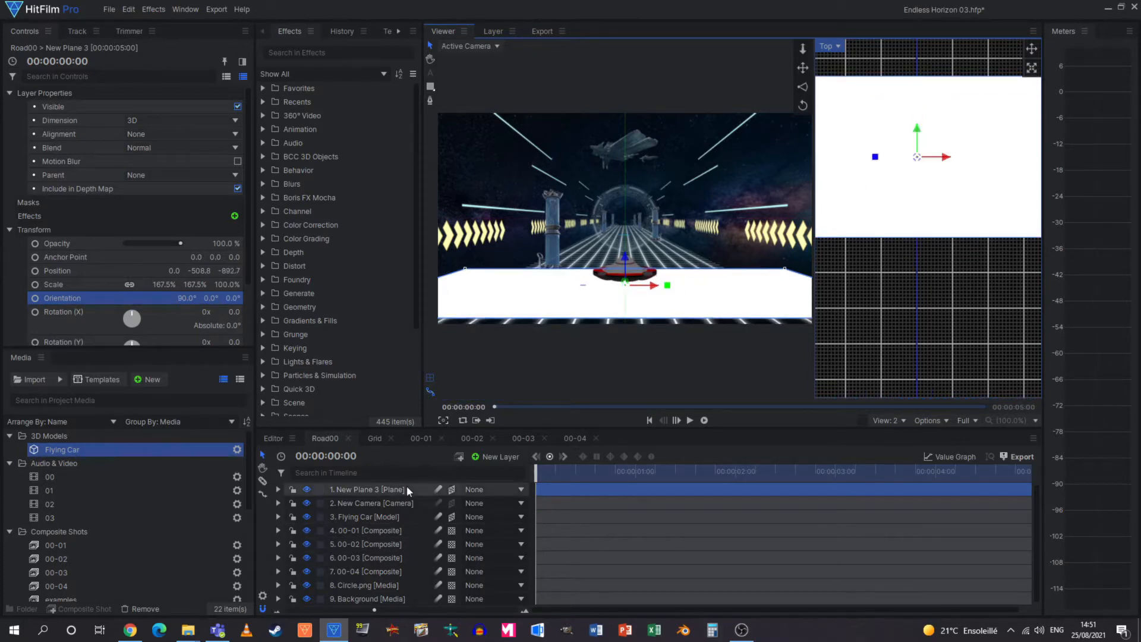
Add a point light layer and enable shadow casting in its light properties
{"action": "left_click", "coordinate": [505, 457]}
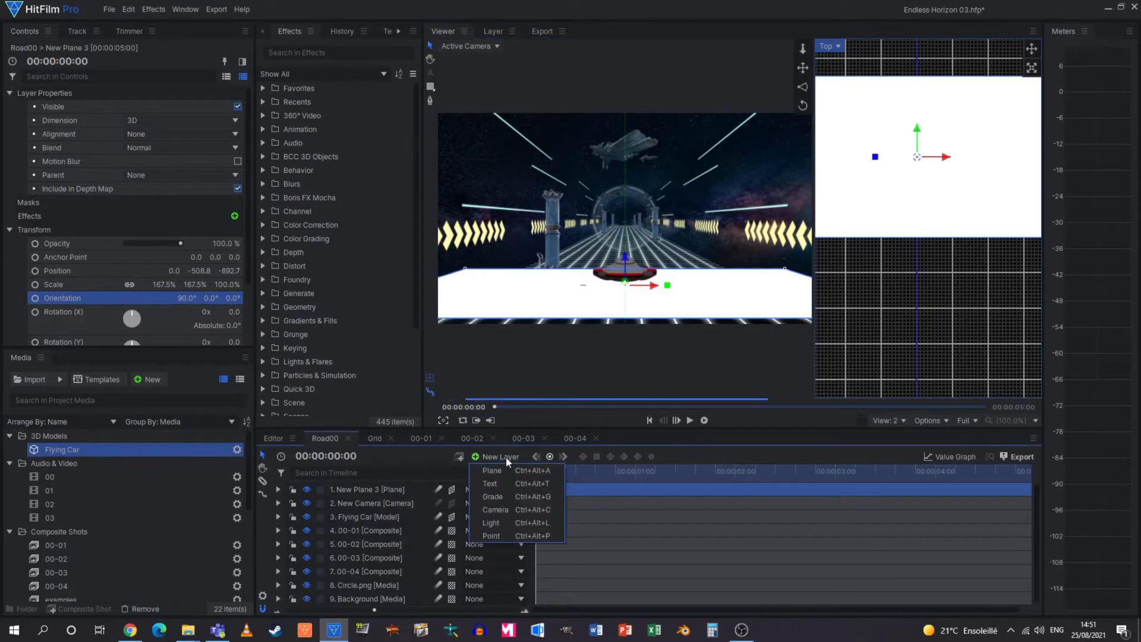
{"action": "left_click", "coordinate": [502, 521]}
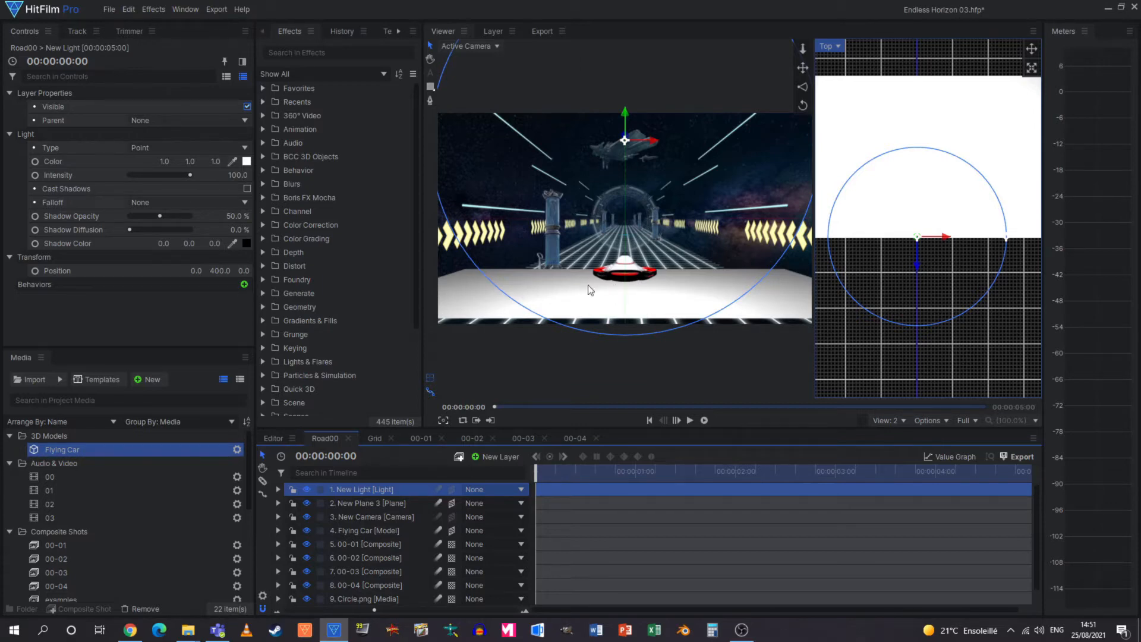
{"action": "left_click", "coordinate": [277, 490]}
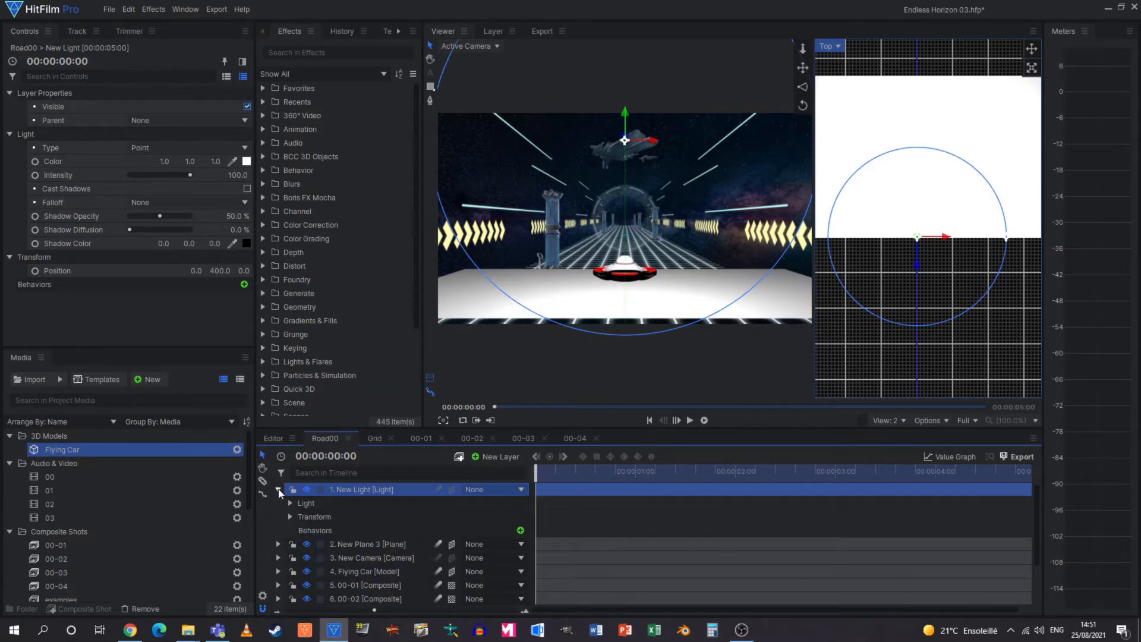
{"action": "left_click", "coordinate": [290, 503]}
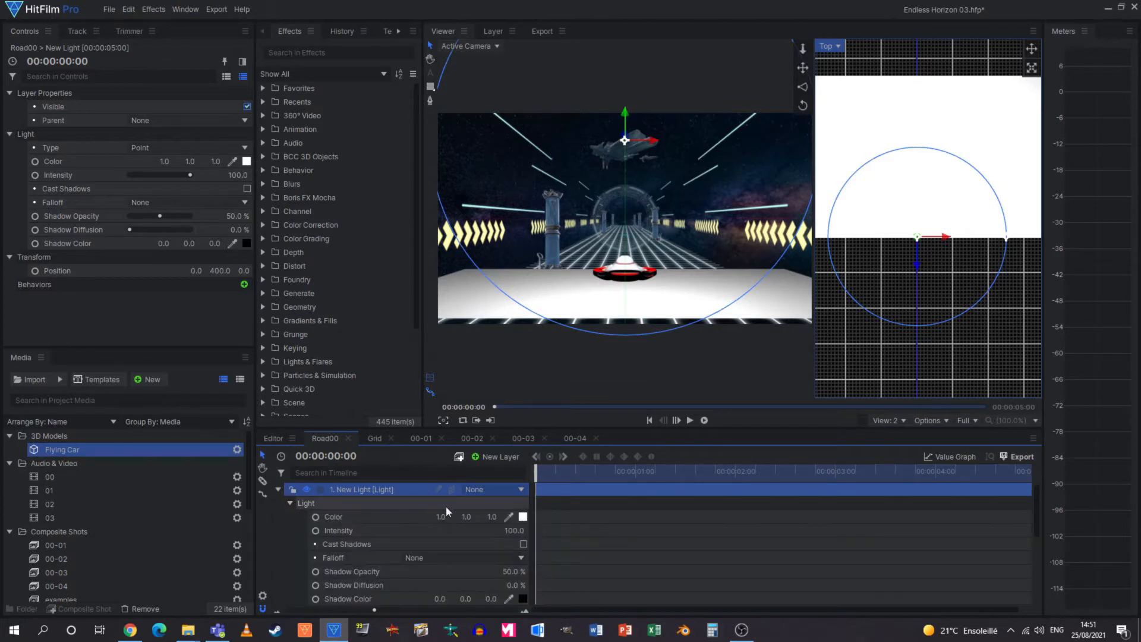
{"action": "left_click", "coordinate": [523, 545]}
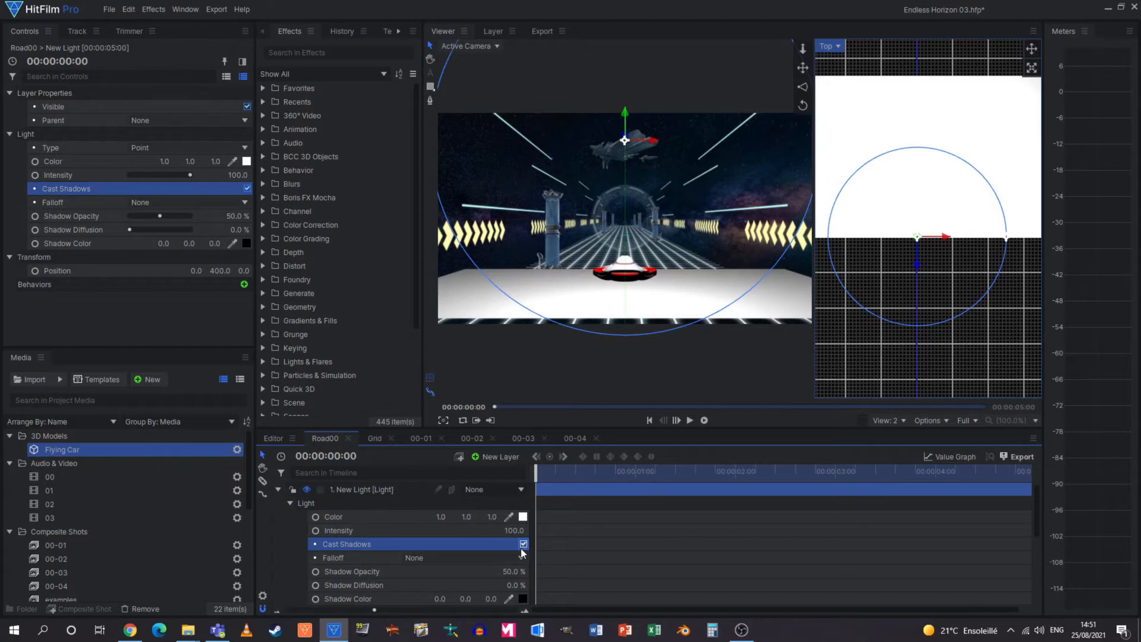
Assign the Tomato color label to the Flying Car layer in the timeline
{"action": "scroll", "coordinate": [345, 511], "scroll_direction": "down", "scroll_amount": 2}
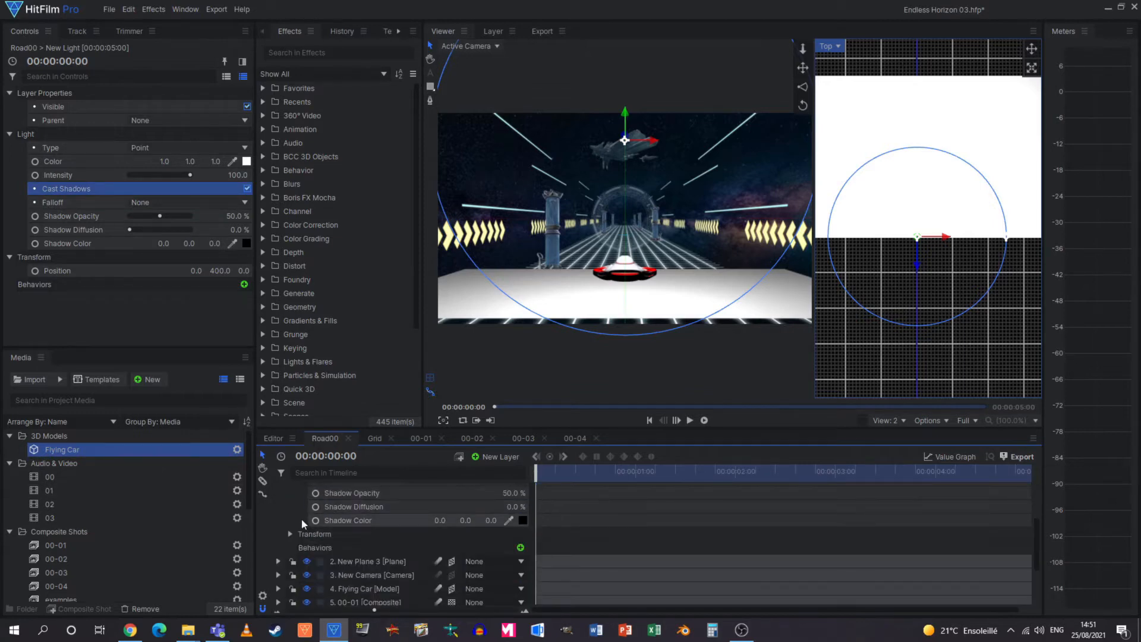
{"action": "scroll", "coordinate": [302, 523], "scroll_direction": "down", "scroll_amount": 2}
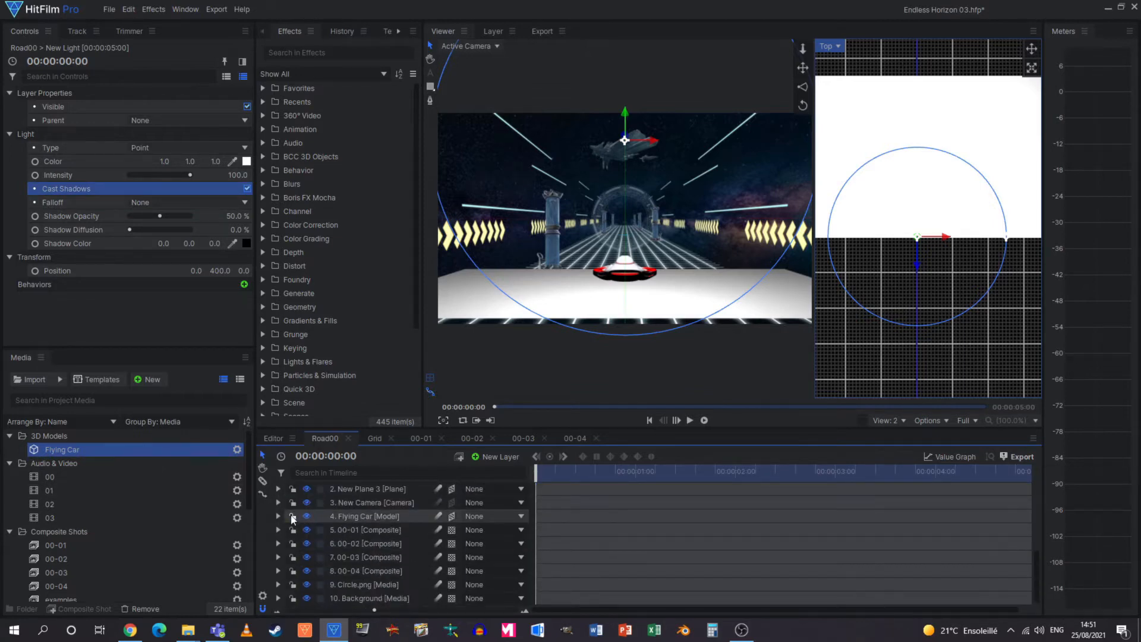
{"action": "left_click", "coordinate": [316, 521]}
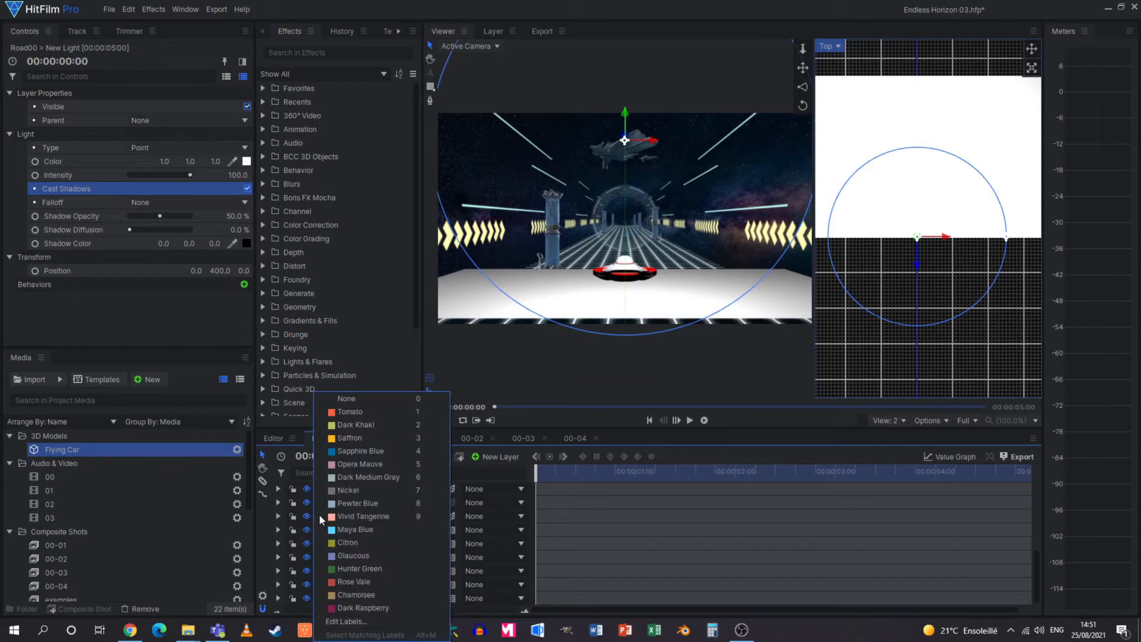
{"action": "left_click", "coordinate": [347, 412]}
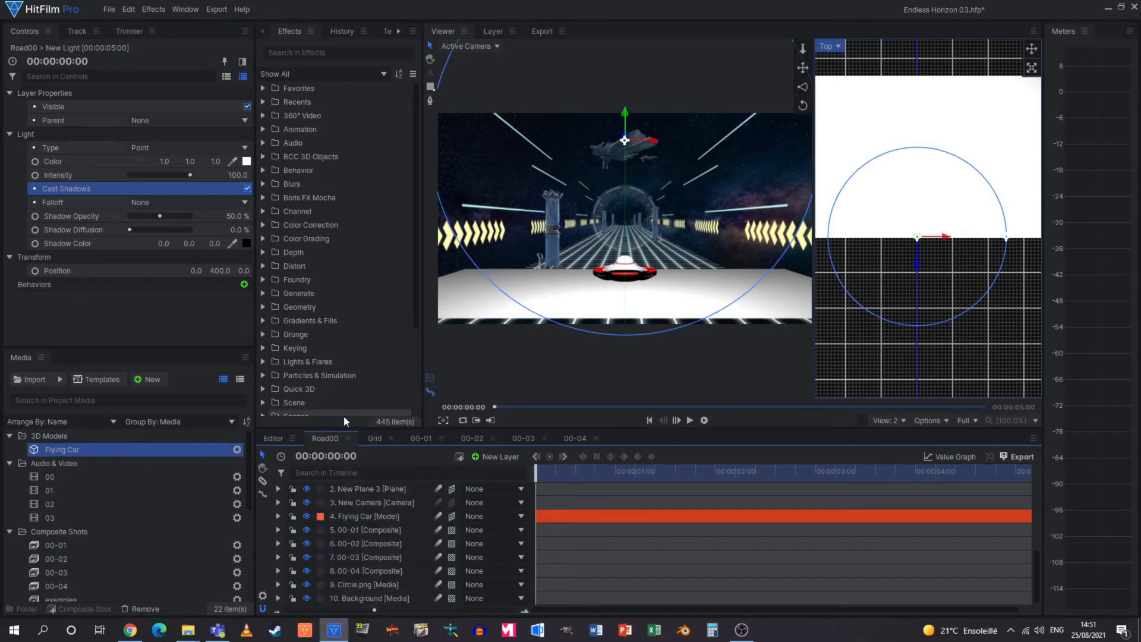
Enable Casts Shadows in the Flying Car layer's material properties
{"action": "left_click", "coordinate": [278, 516]}
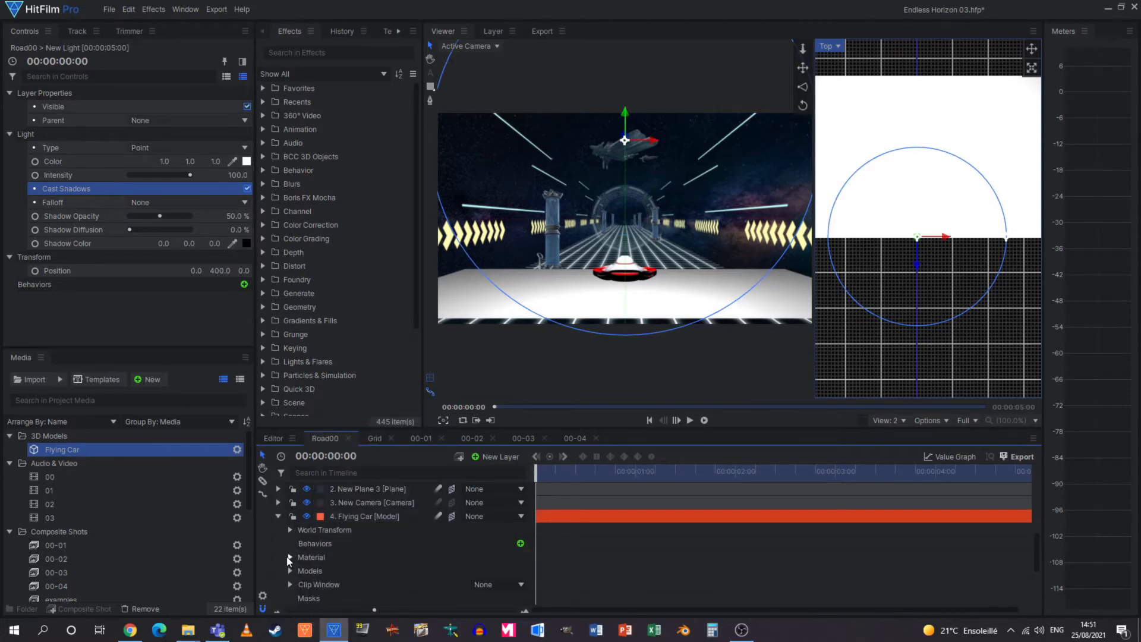
{"action": "left_click", "coordinate": [290, 557]}
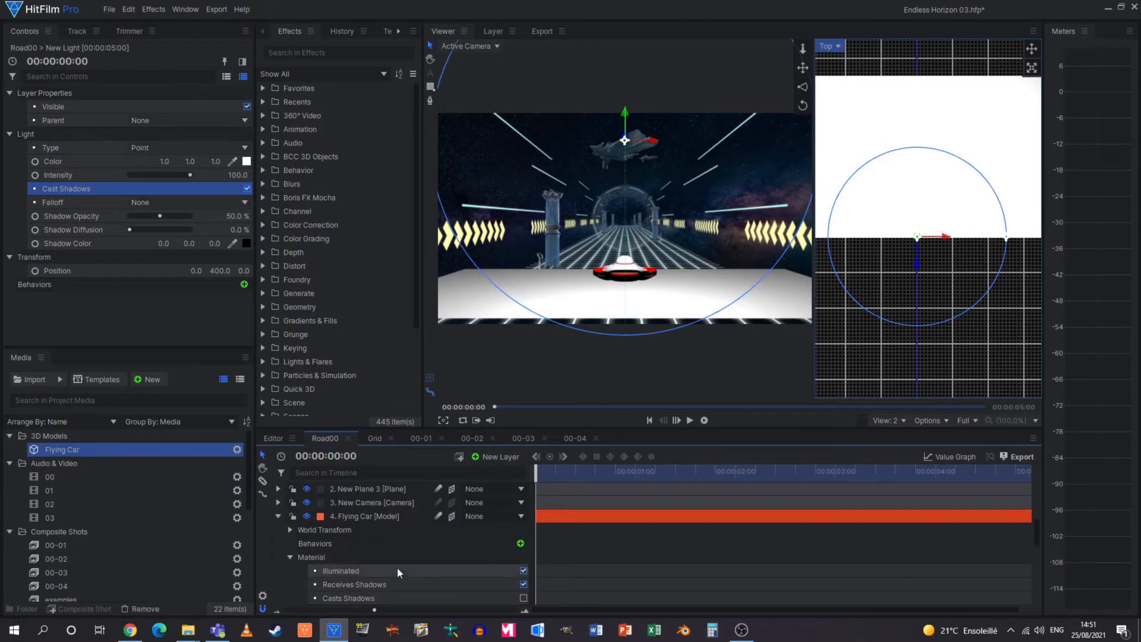
{"action": "left_click", "coordinate": [523, 598]}
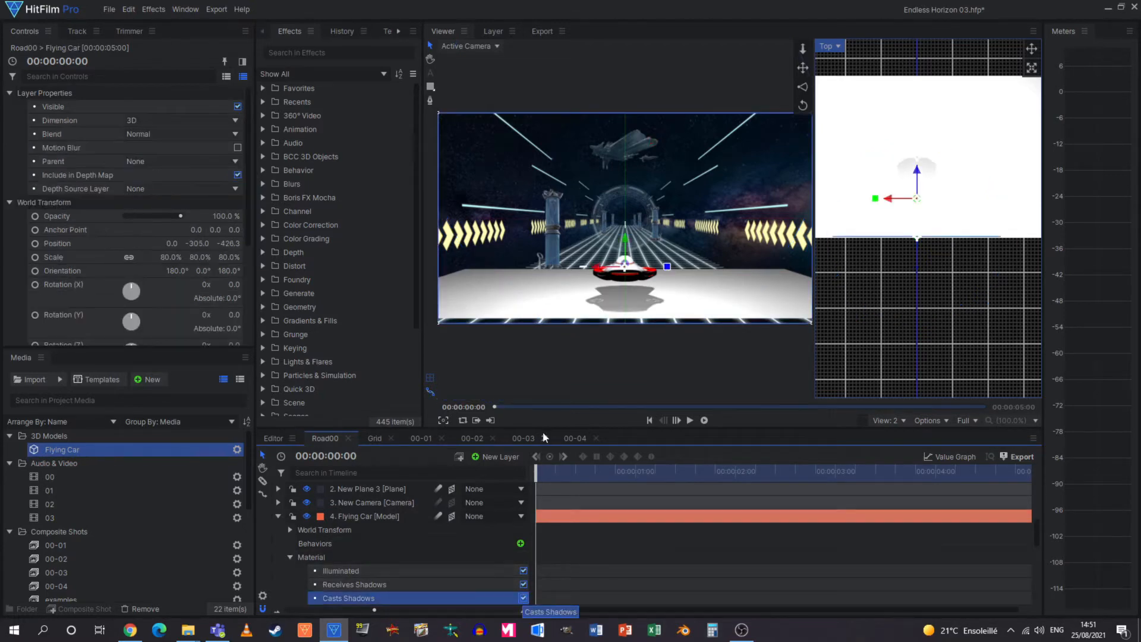
{"action": "left_click", "coordinate": [277, 516]}
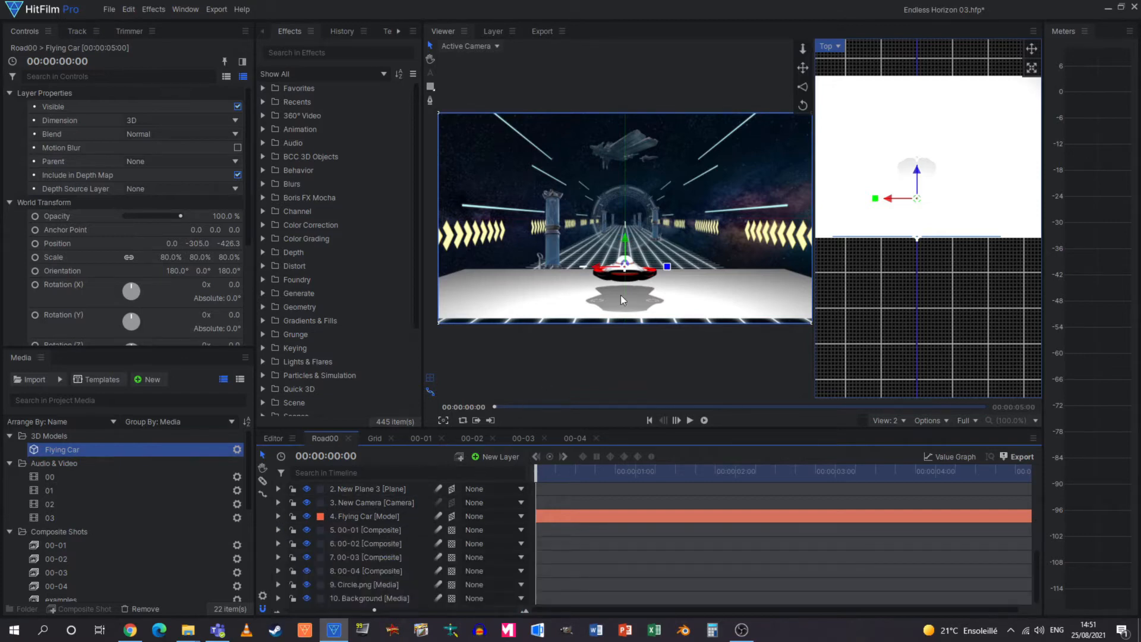
Set the light's shadow opacity to 28% and its shadow diffusion to 47%
{"action": "scroll", "coordinate": [632, 294], "scroll_direction": "up", "scroll_amount": 5}
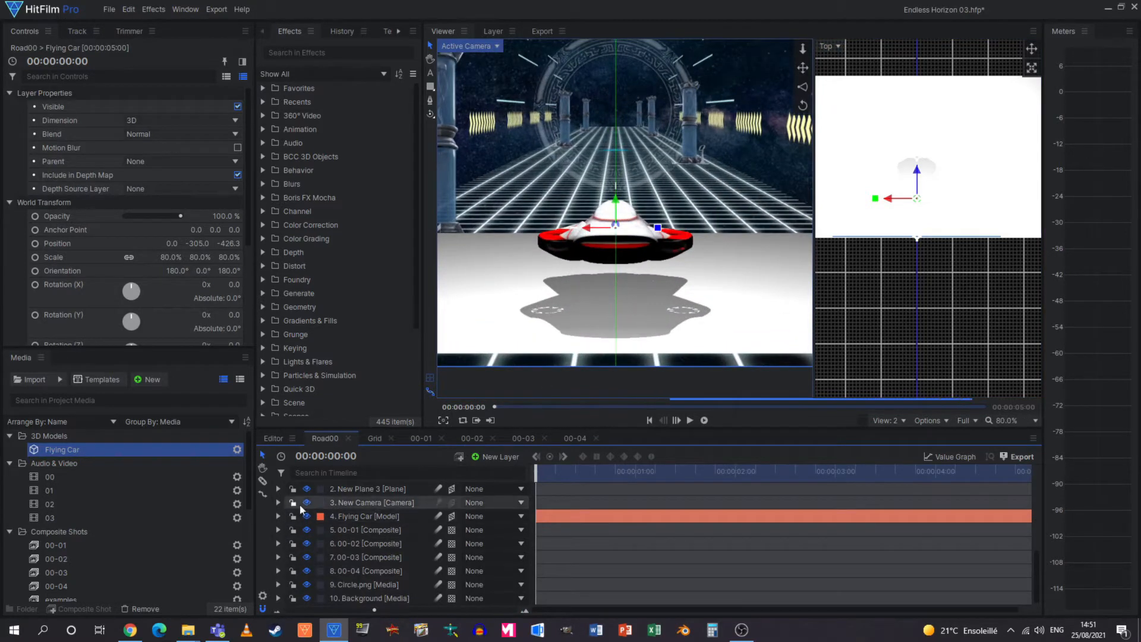
{"action": "scroll", "coordinate": [302, 509], "scroll_direction": "up", "scroll_amount": 5}
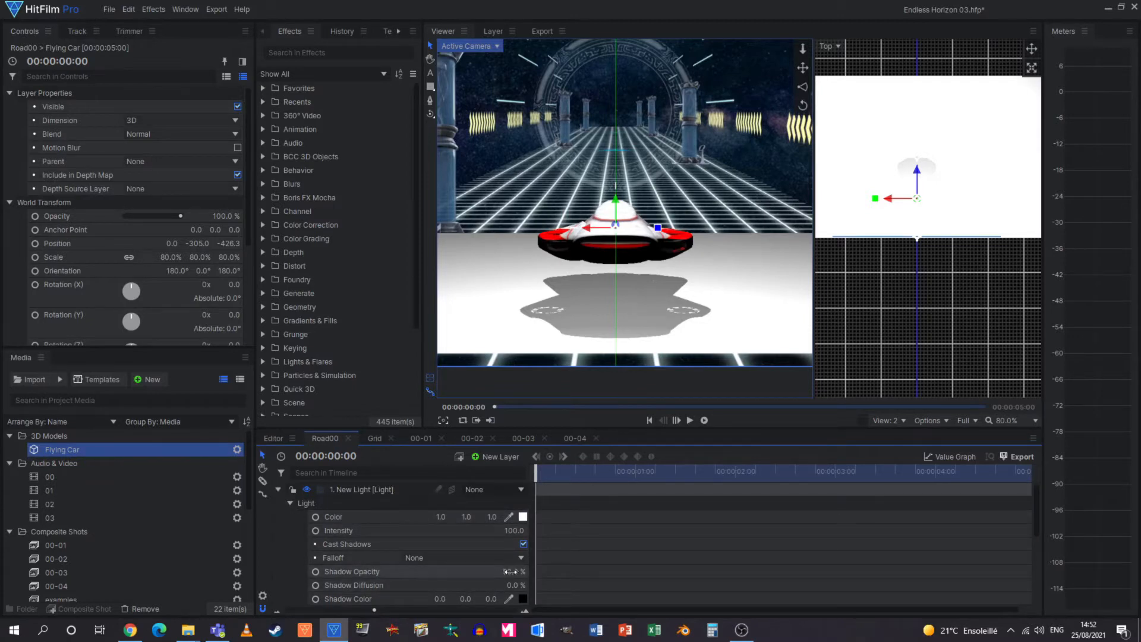
{"action": "left_click_drag", "start_coordinate": [512, 571], "coordinate": [509, 571]}
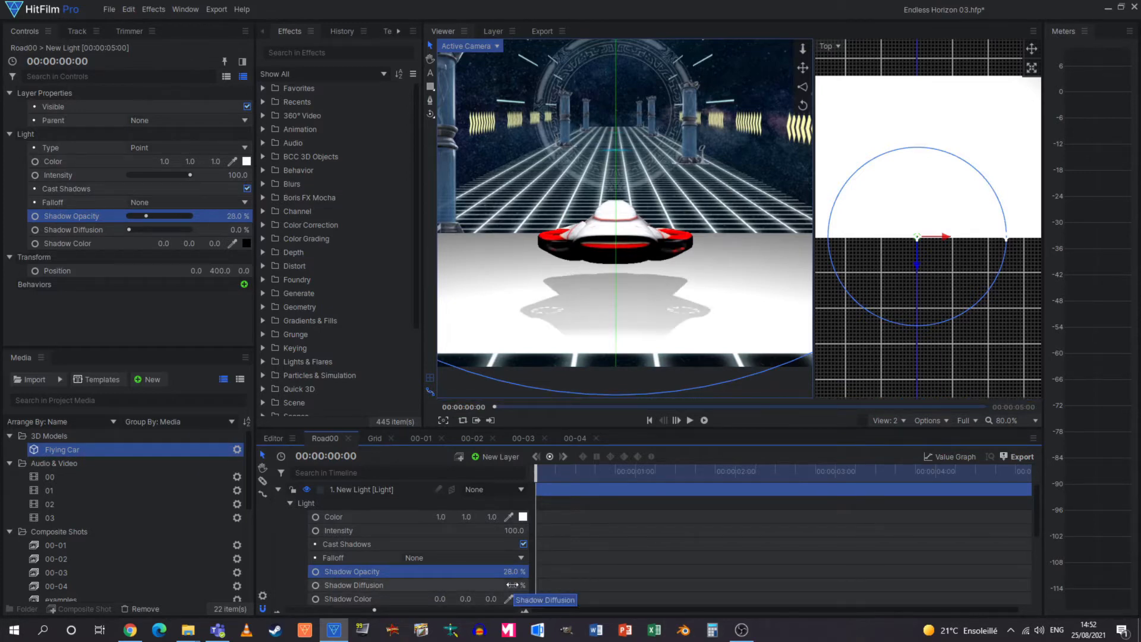
{"action": "left_click_drag", "start_coordinate": [512, 585], "coordinate": [521, 585]}
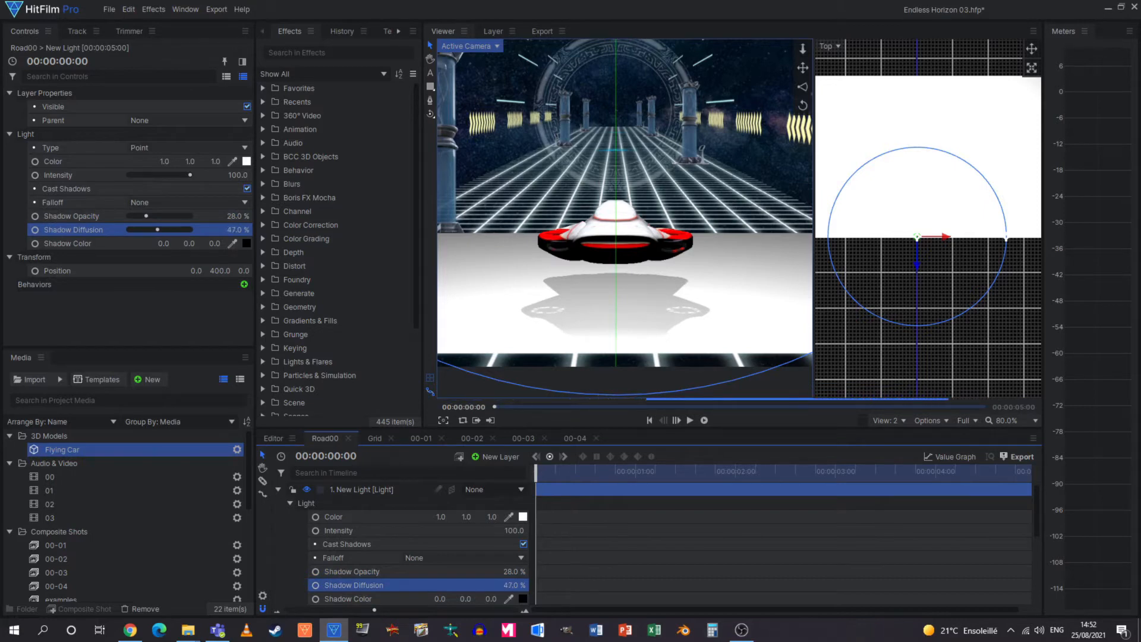
Set the blend mode of the New Plane 3 floor layer to Multiply
{"action": "left_click", "coordinate": [1034, 421]}
{"action": "left_click", "coordinate": [1014, 407]}
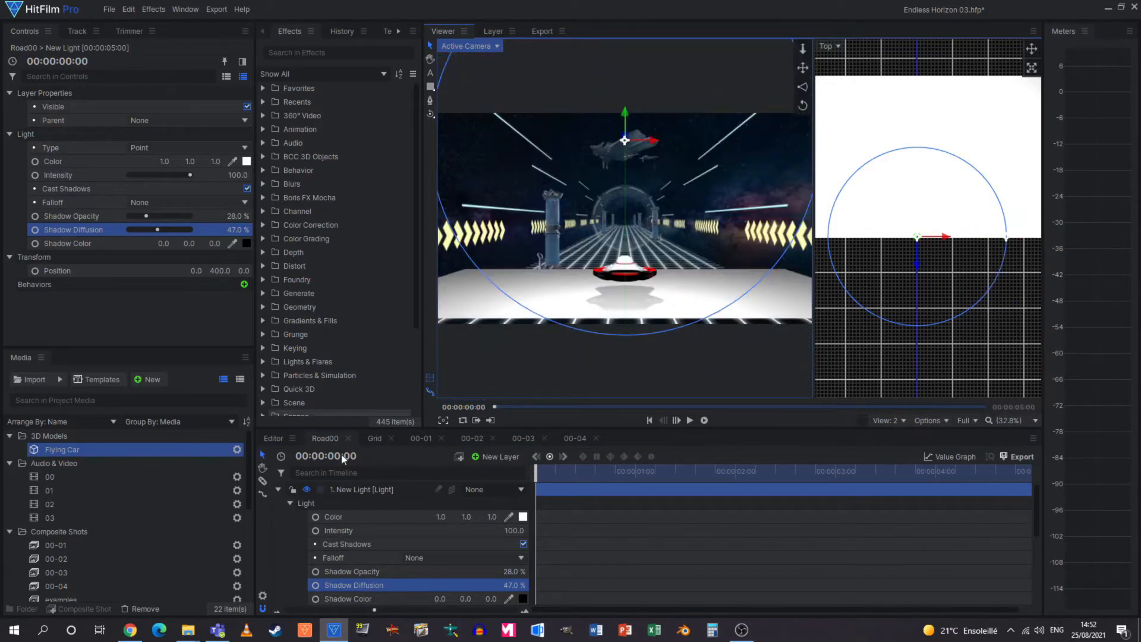
{"action": "left_click", "coordinate": [278, 489]}
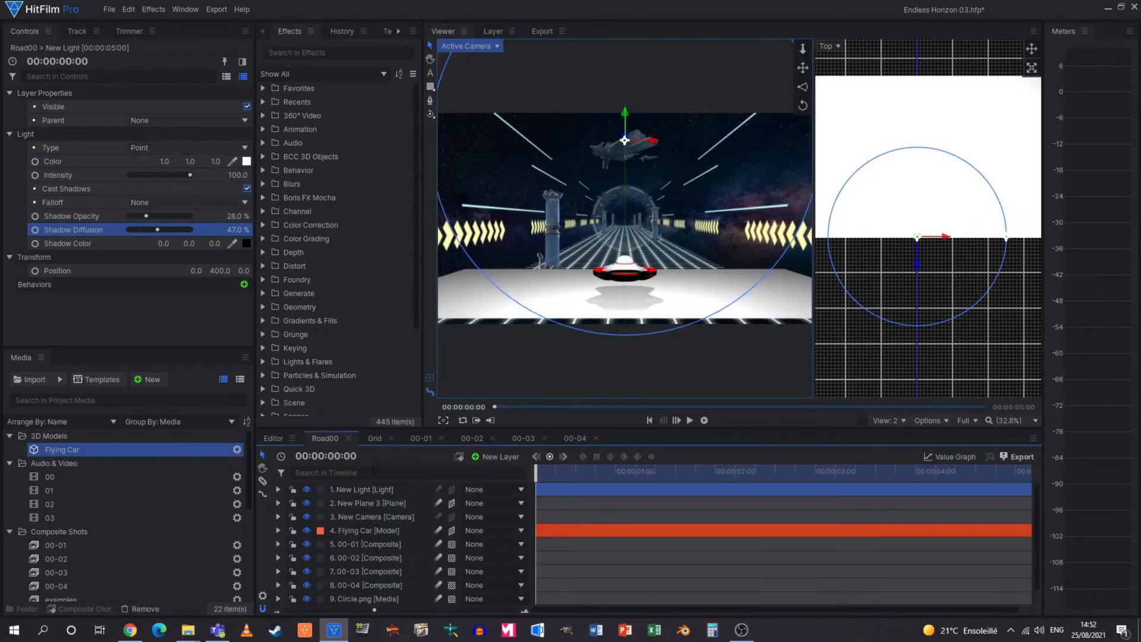
{"action": "left_click", "coordinate": [359, 501]}
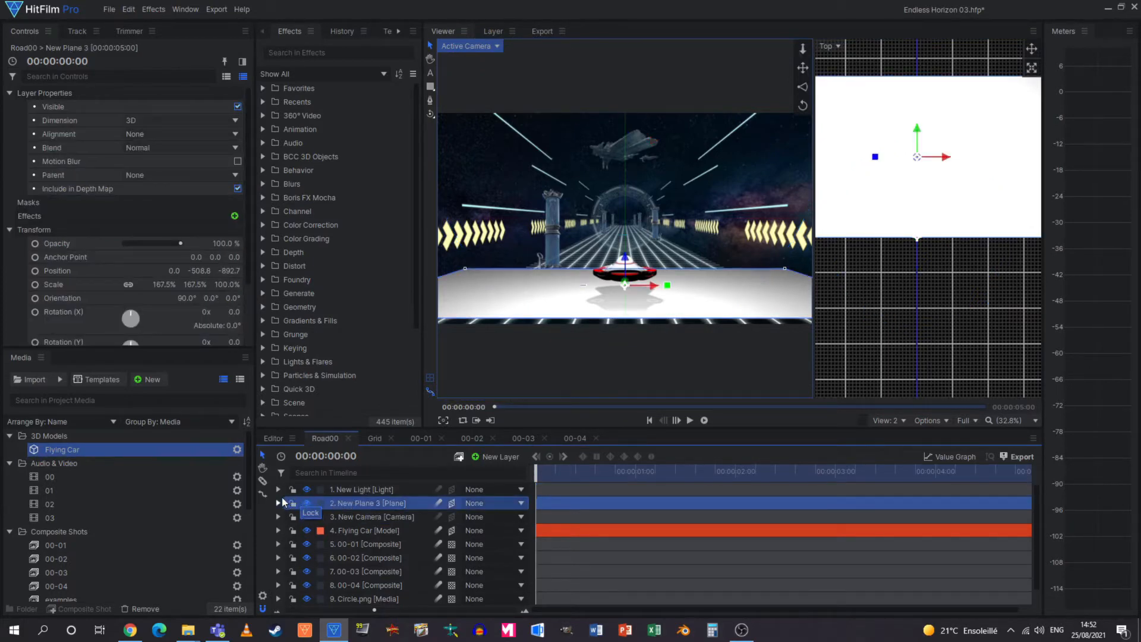
{"action": "left_click", "coordinate": [188, 147]}
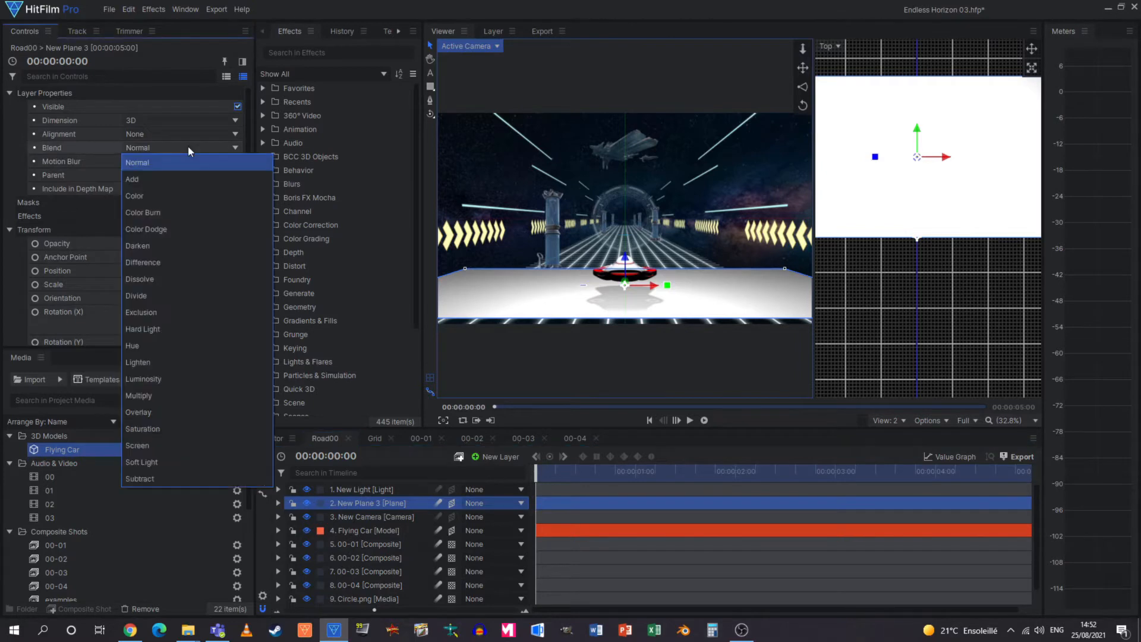
{"action": "left_click", "coordinate": [177, 395]}
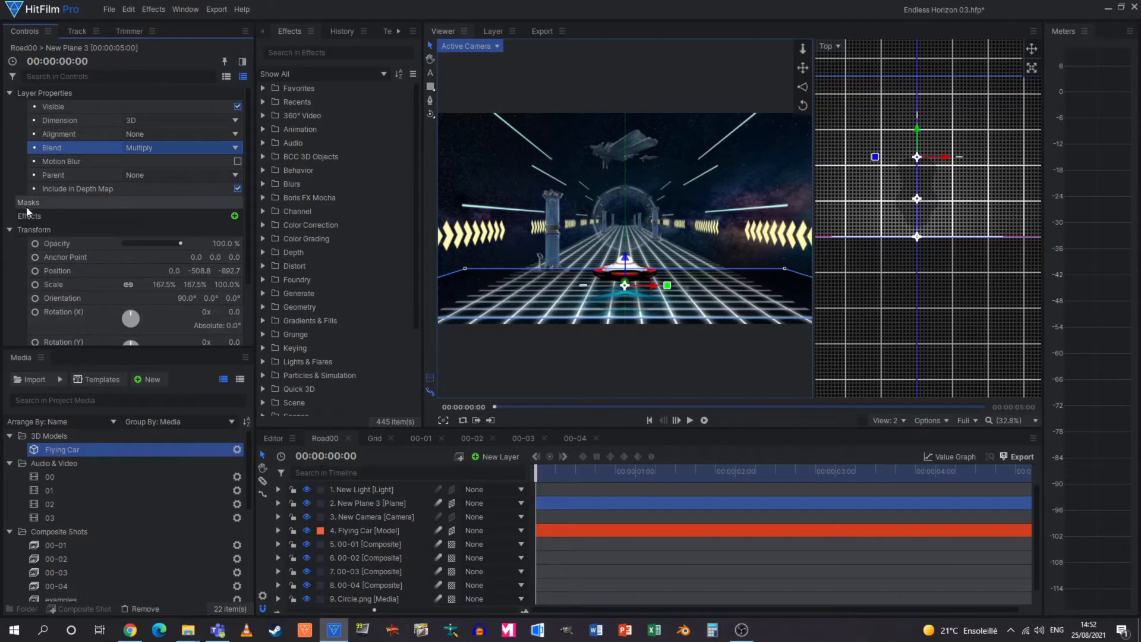
Turn off Illuminated in the floor plane's material properties
{"action": "scroll", "coordinate": [26, 207], "scroll_direction": "down", "scroll_amount": 3}
{"action": "left_click", "coordinate": [10, 325]}
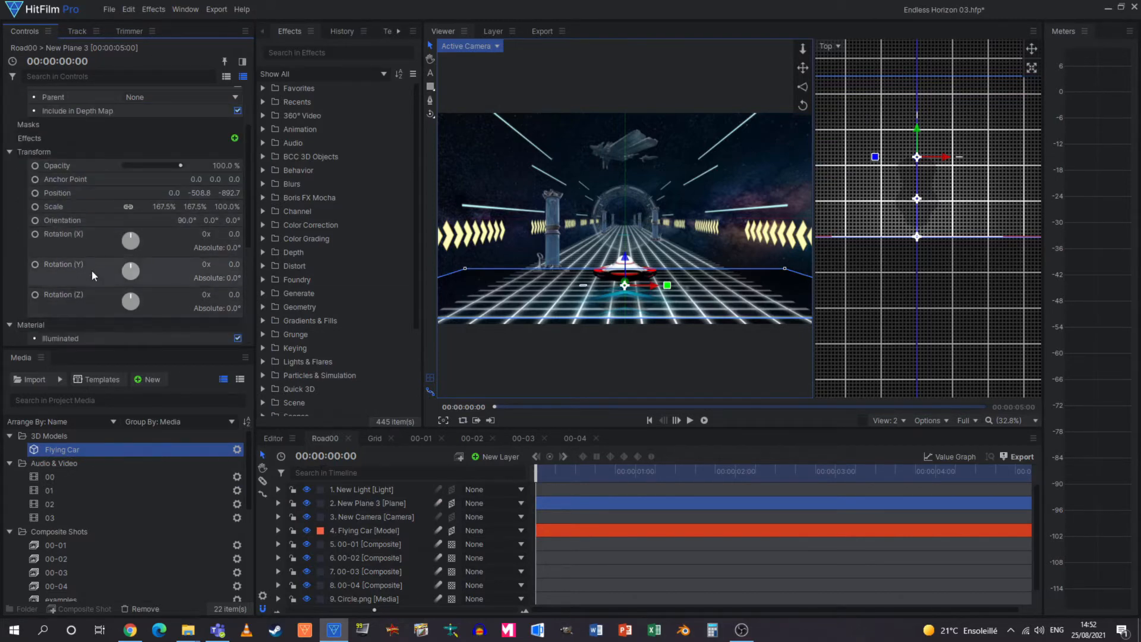
{"action": "scroll", "coordinate": [92, 270], "scroll_direction": "down", "scroll_amount": 2}
{"action": "left_click", "coordinate": [236, 297]}
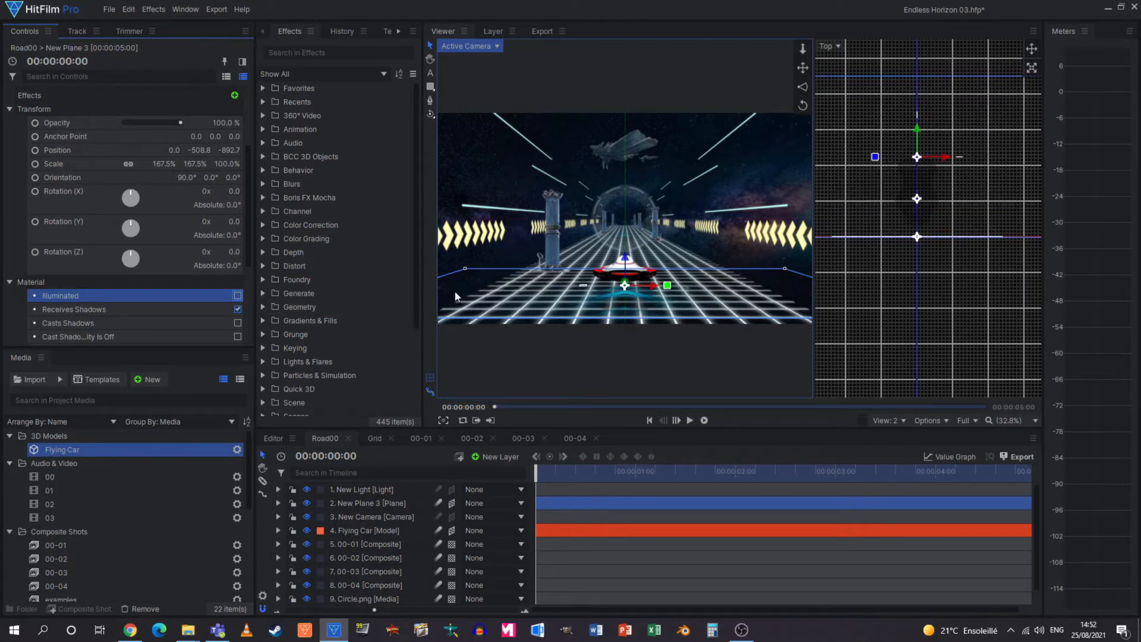
{"action": "scroll", "coordinate": [619, 305], "scroll_direction": "up", "scroll_amount": 3}
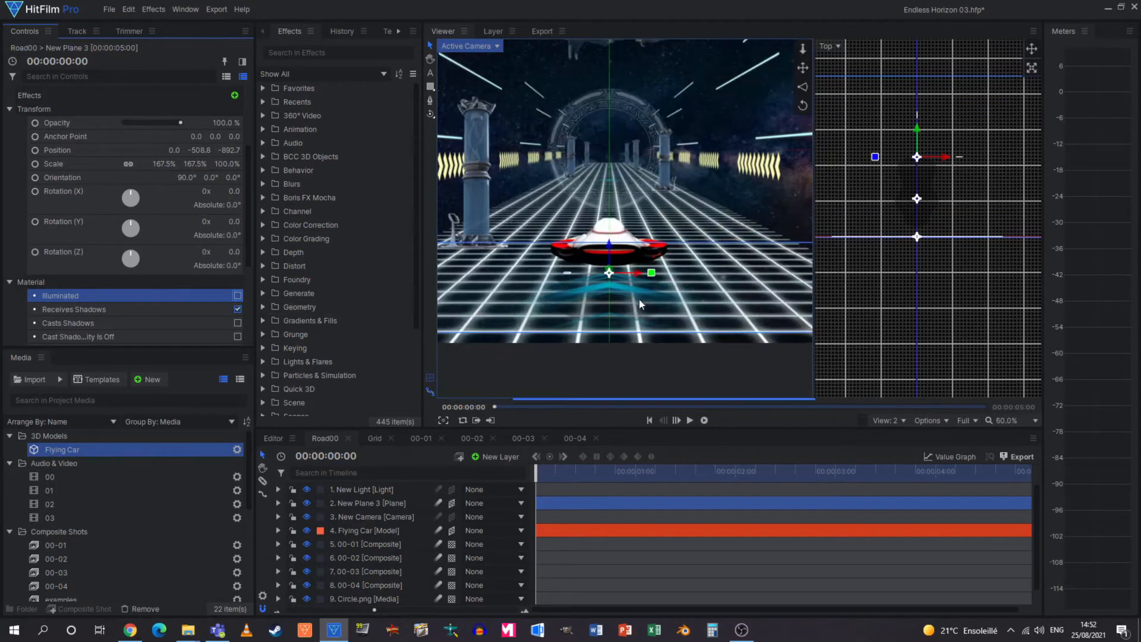
{"action": "scroll", "coordinate": [604, 281], "scroll_direction": "down", "scroll_amount": 3}
Scrub through the Road00 composite shot and the repeated Road00 clips in the editor sequence to review the looping animation
{"action": "left_click", "coordinate": [360, 516]}
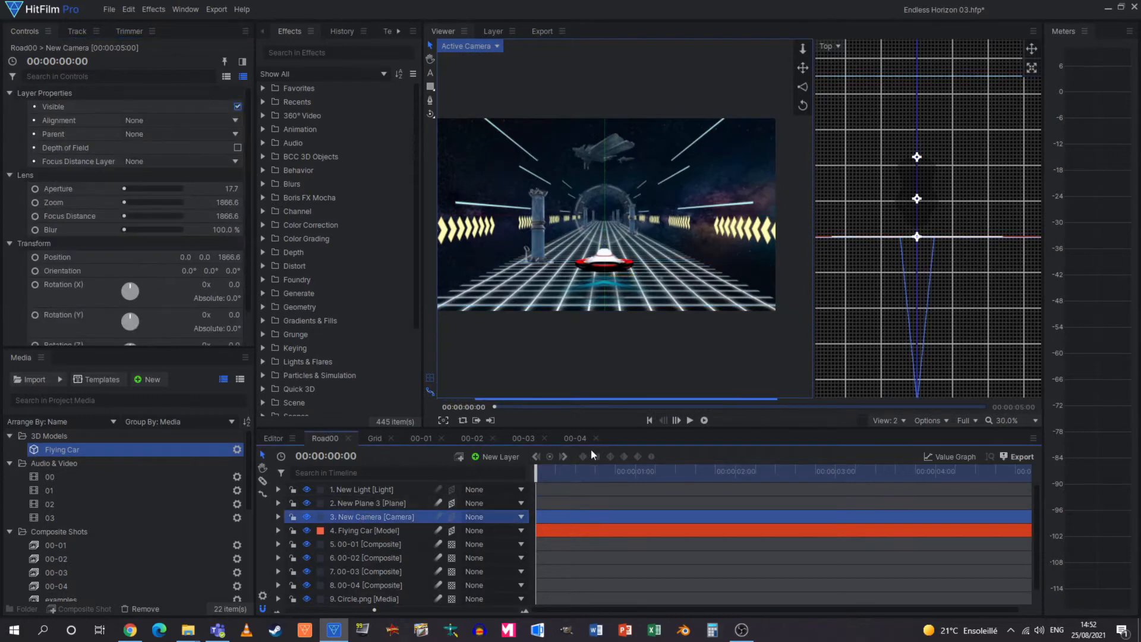
{"action": "left_click_drag", "start_coordinate": [537, 474], "coordinate": [866, 479]}
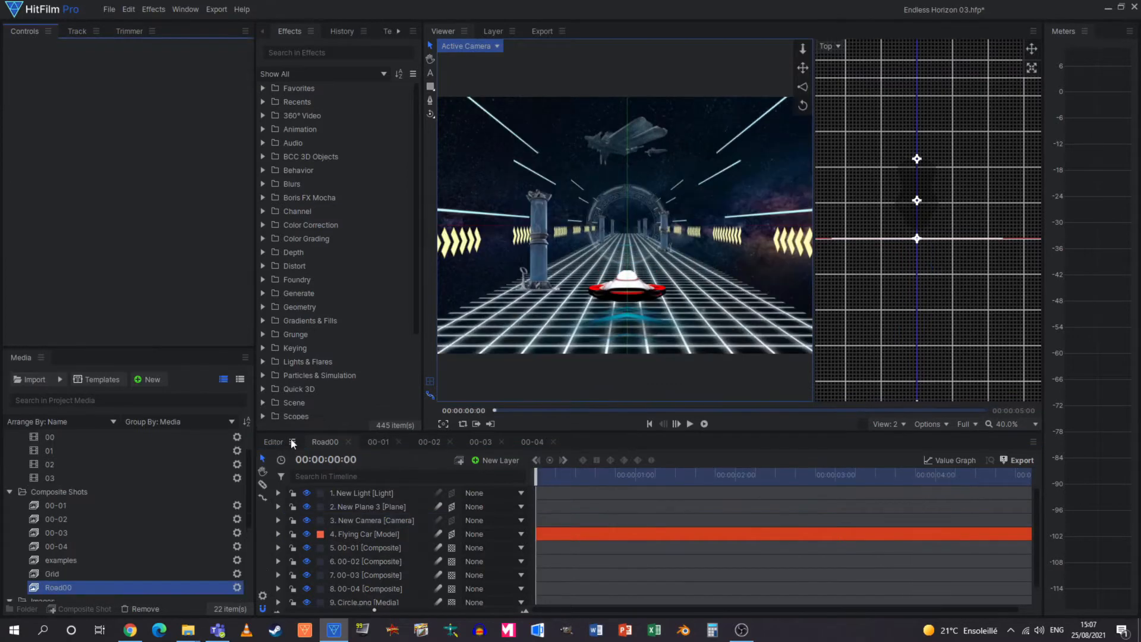
{"action": "left_click", "coordinate": [279, 443]}
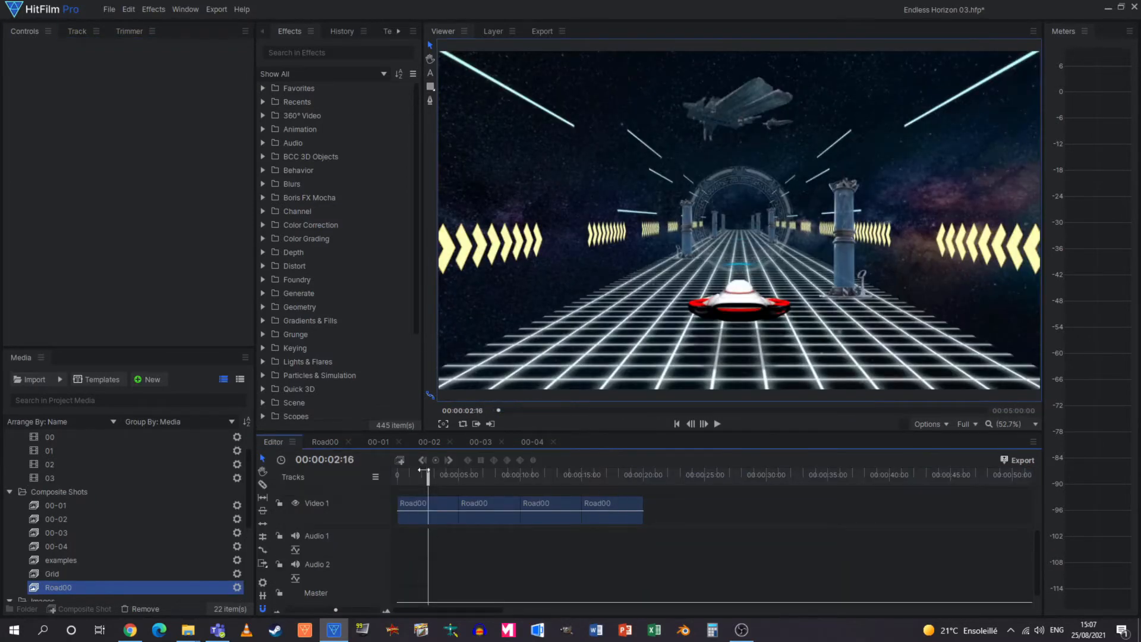
{"action": "left_click_drag", "start_coordinate": [423, 470], "coordinate": [490, 481]}
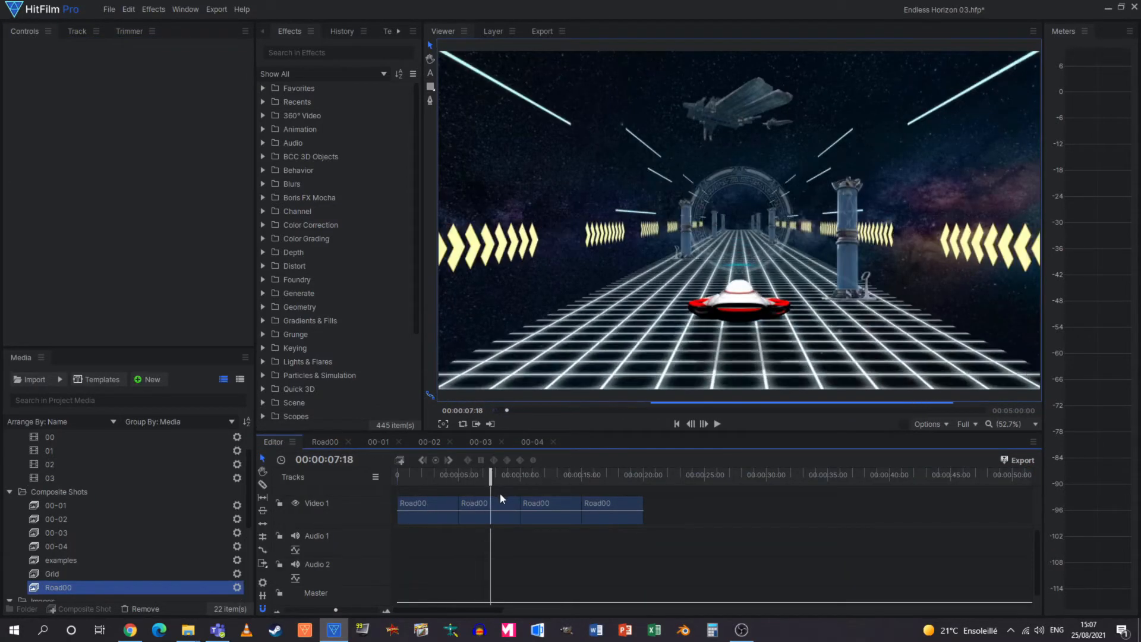
{"action": "left_click", "coordinate": [501, 502]}
{"action": "left_click", "coordinate": [569, 505]}
{"action": "left_click", "coordinate": [627, 503]}
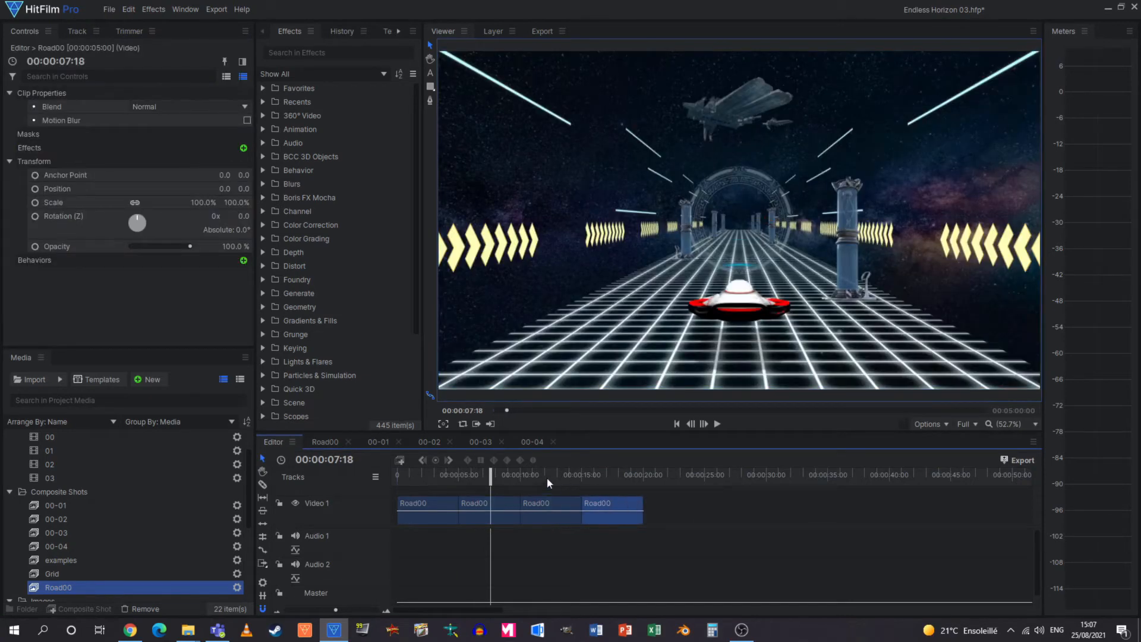
{"action": "left_click_drag", "start_coordinate": [490, 476], "coordinate": [397, 476]}
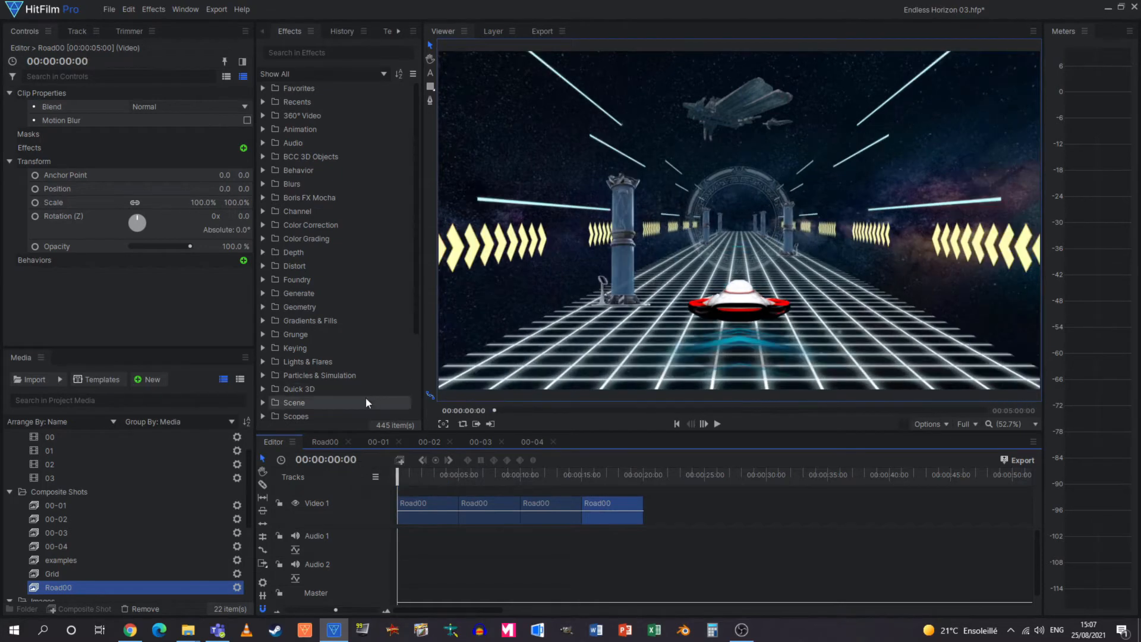
Duplicate the Road00 composite shot in the project media and rename the copy Road01
{"action": "left_click", "coordinate": [326, 441]}
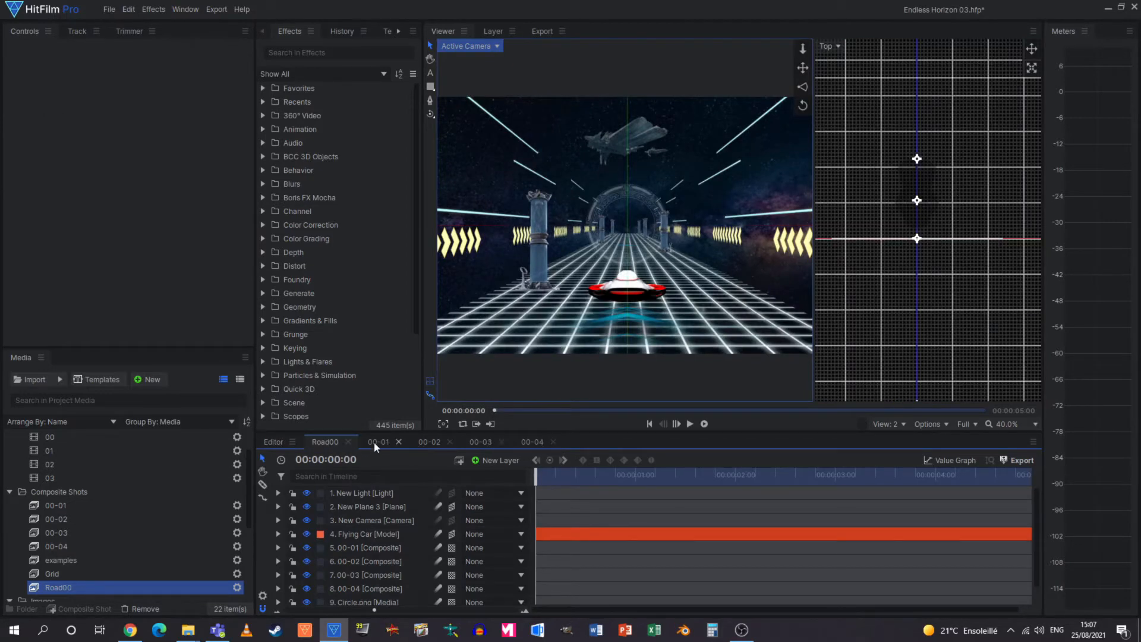
{"action": "left_click", "coordinate": [374, 442]}
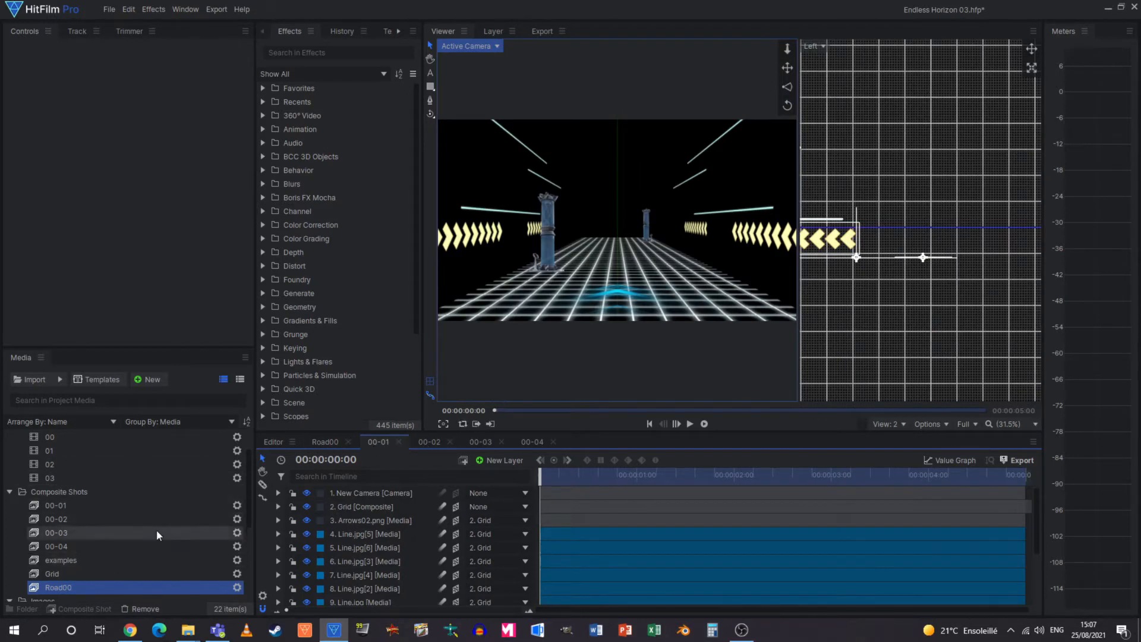
{"action": "left_click", "coordinate": [120, 587]}
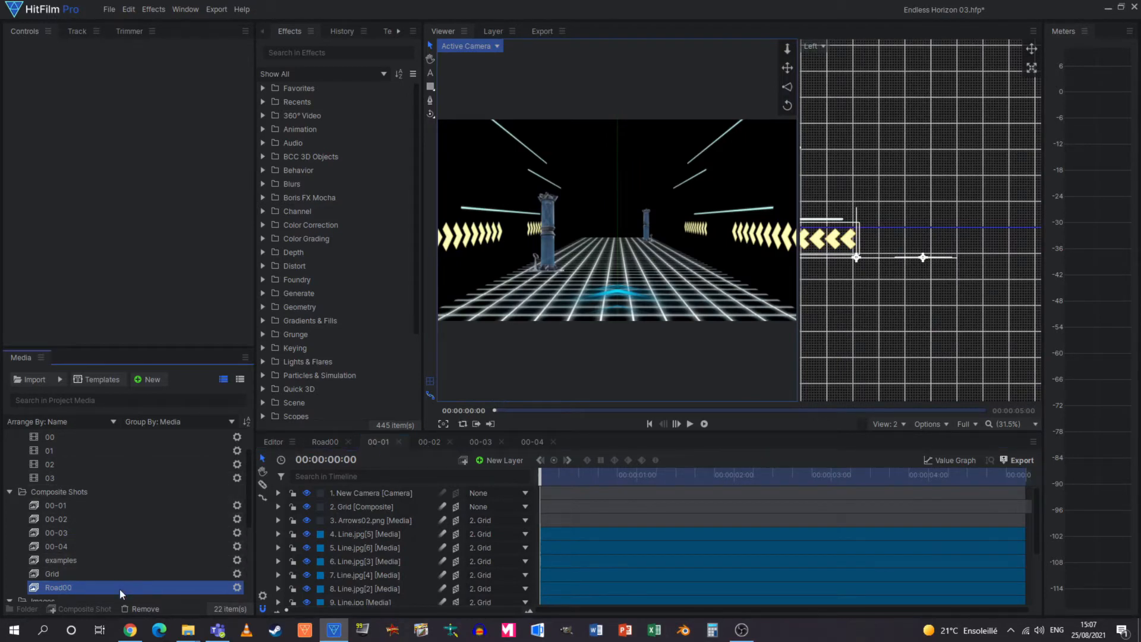
{"action": "key", "text": "ctrl+d"}
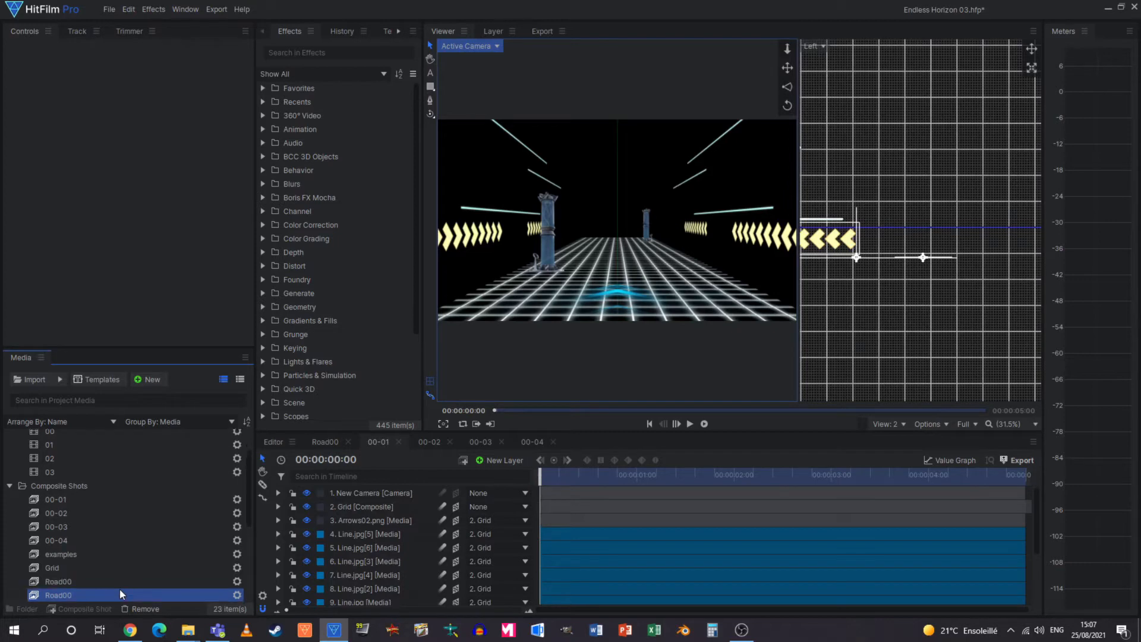
{"action": "key", "text": "F2"}
{"action": "key", "text": "End"}
{"action": "key", "text": "BackSpace"}
{"action": "type", "text": "1"}
{"action": "key", "text": "Return"}
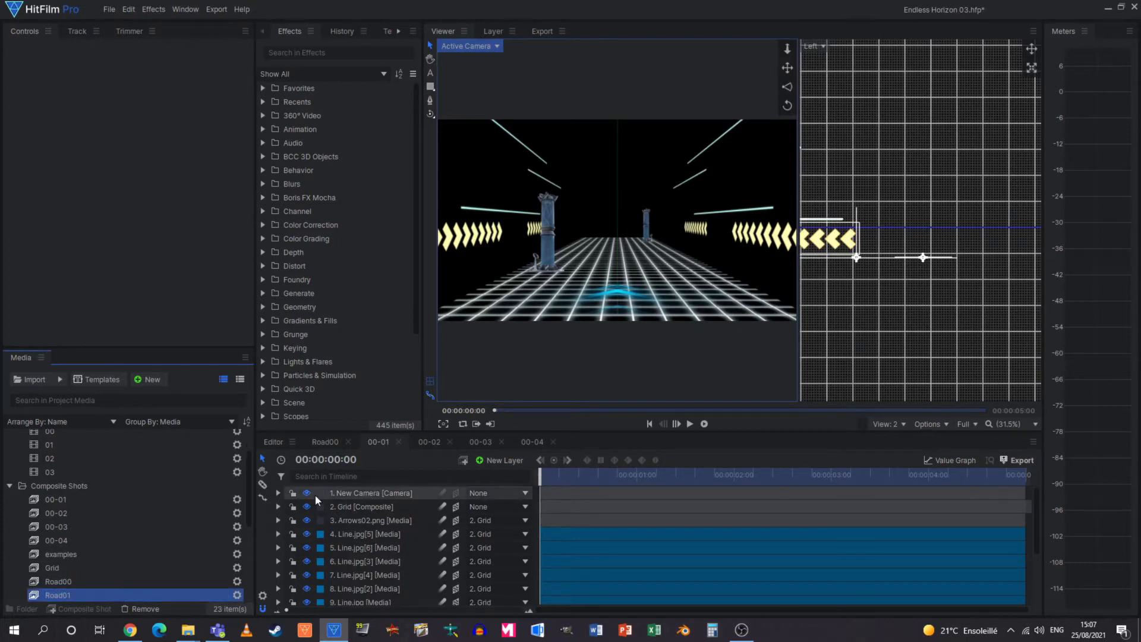
Close the timelines of composite shots 00-01 through 00-04 and open the Road01 composite shot
{"action": "left_click", "coordinate": [399, 441]}
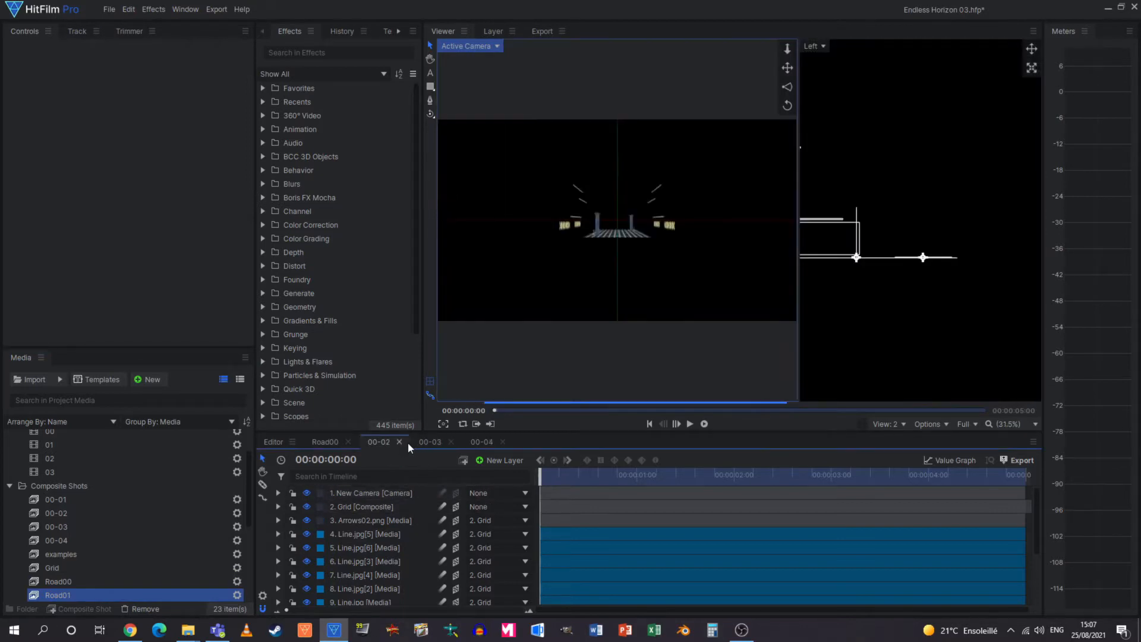
{"action": "left_click", "coordinate": [398, 442]}
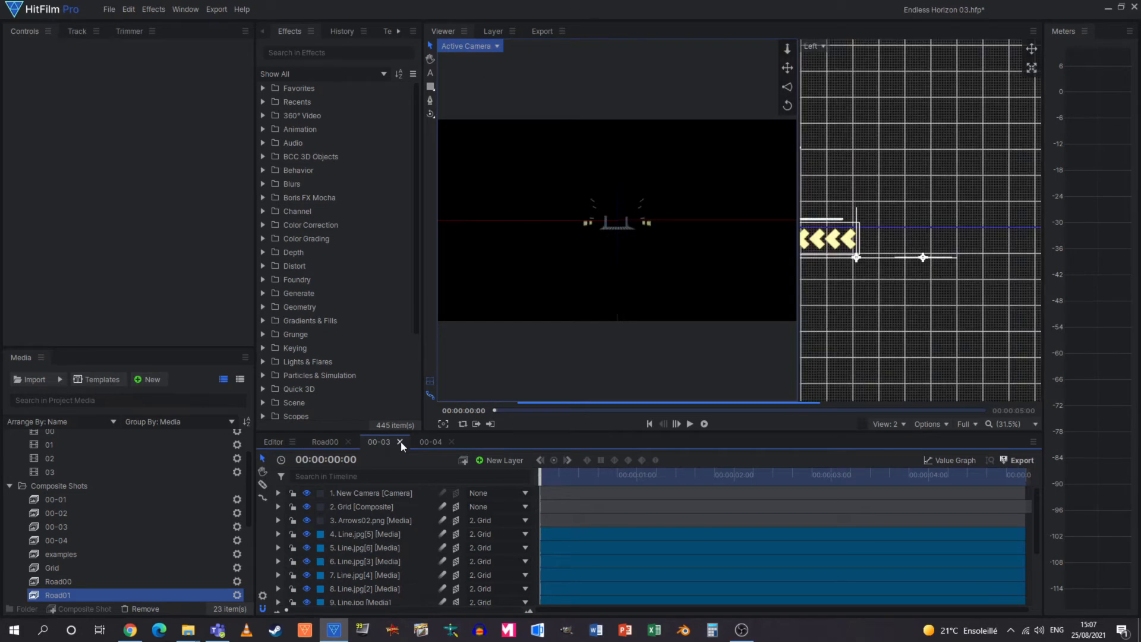
{"action": "left_click", "coordinate": [400, 441]}
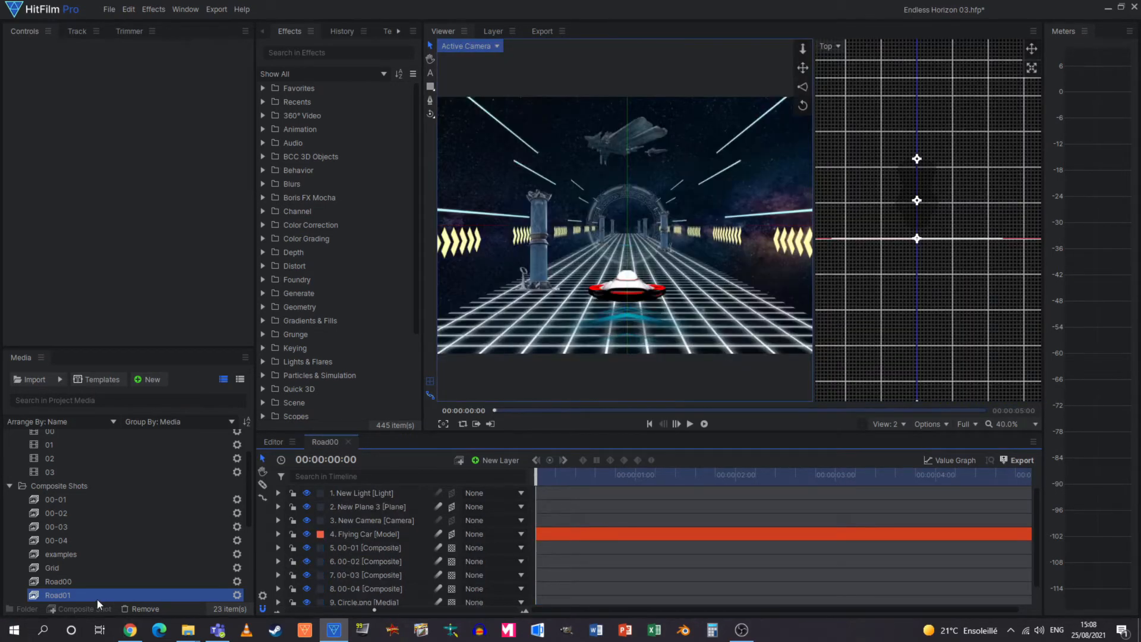
{"action": "double_click", "coordinate": [98, 597]}
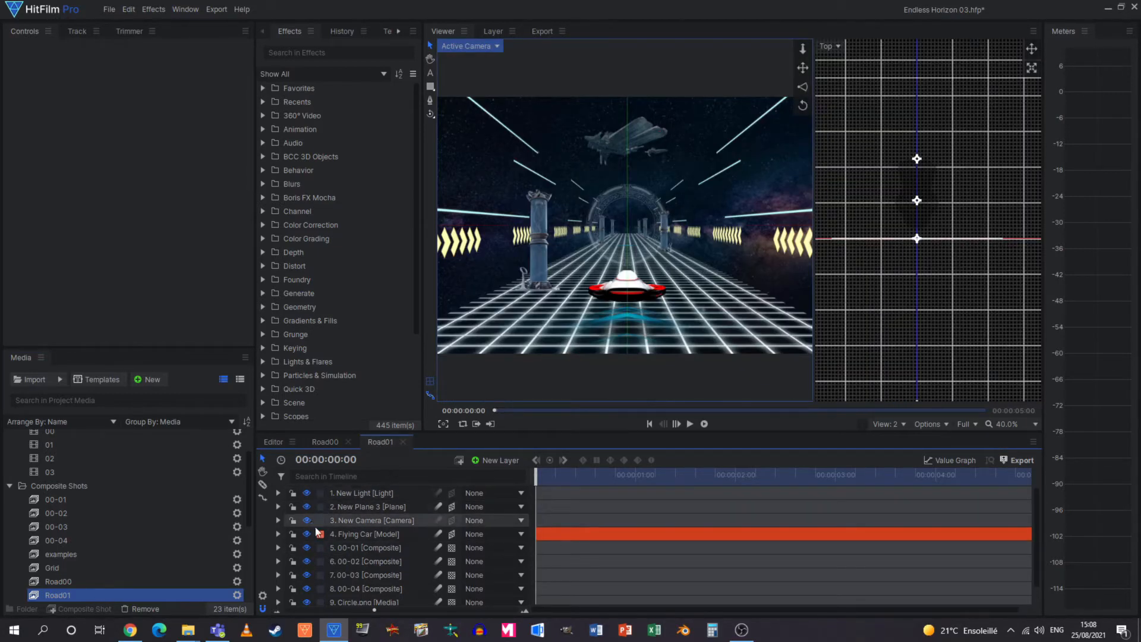
Expand the Flying Car layer's World Transform properties in an enlarged timeline and switch the viewer to a single view
{"action": "left_click", "coordinate": [278, 533]}
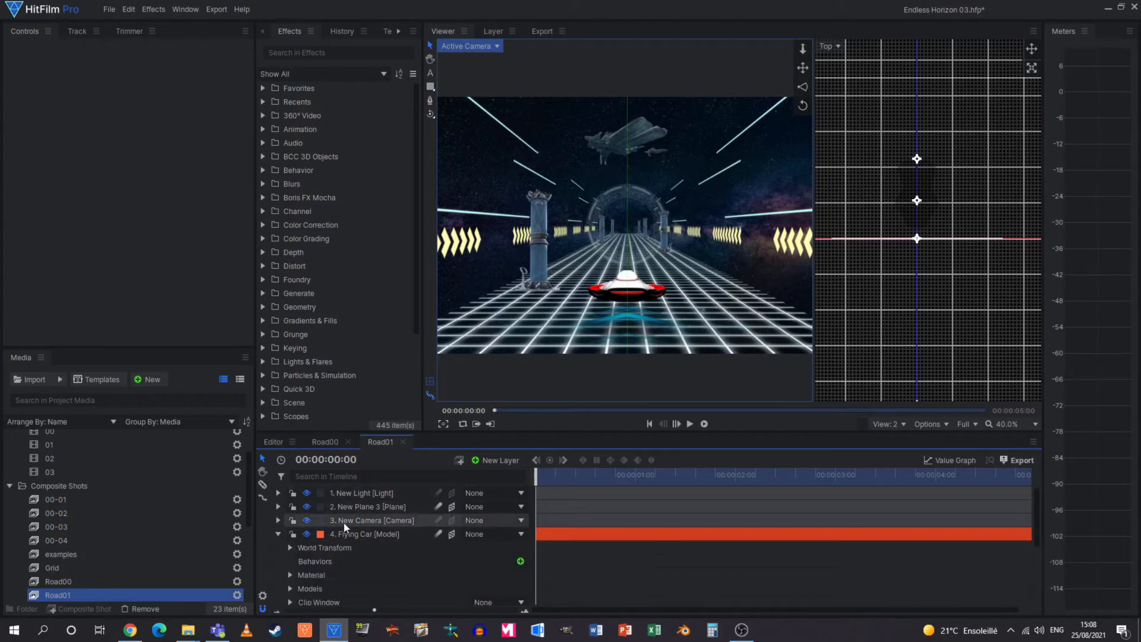
{"action": "left_click", "coordinate": [290, 547]}
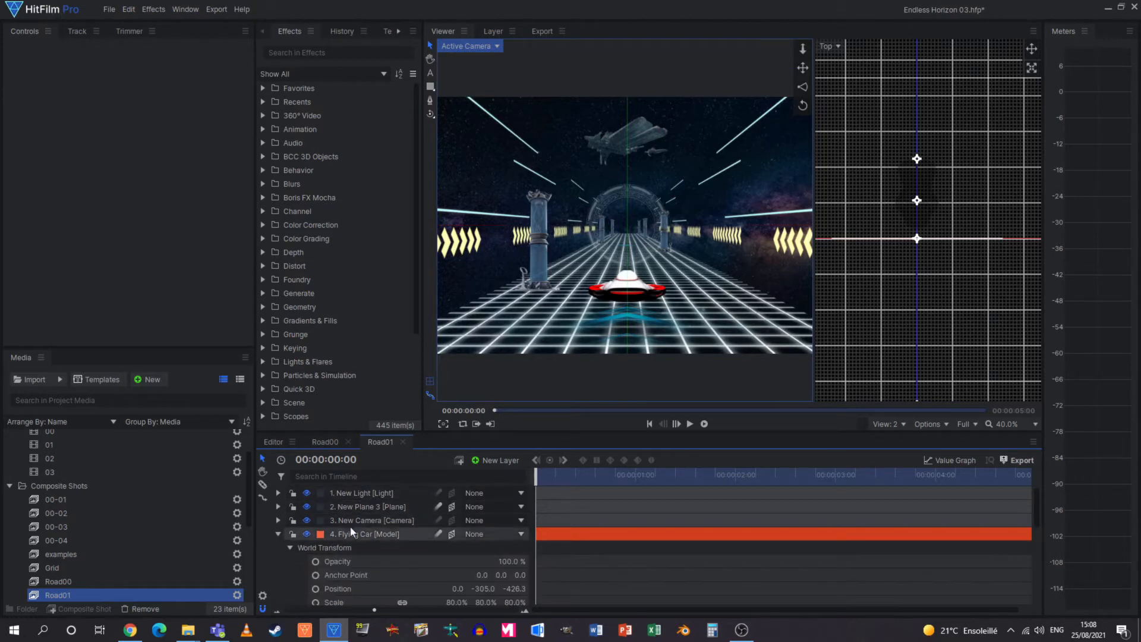
{"action": "scroll", "coordinate": [469, 504], "scroll_direction": "down", "scroll_amount": 3}
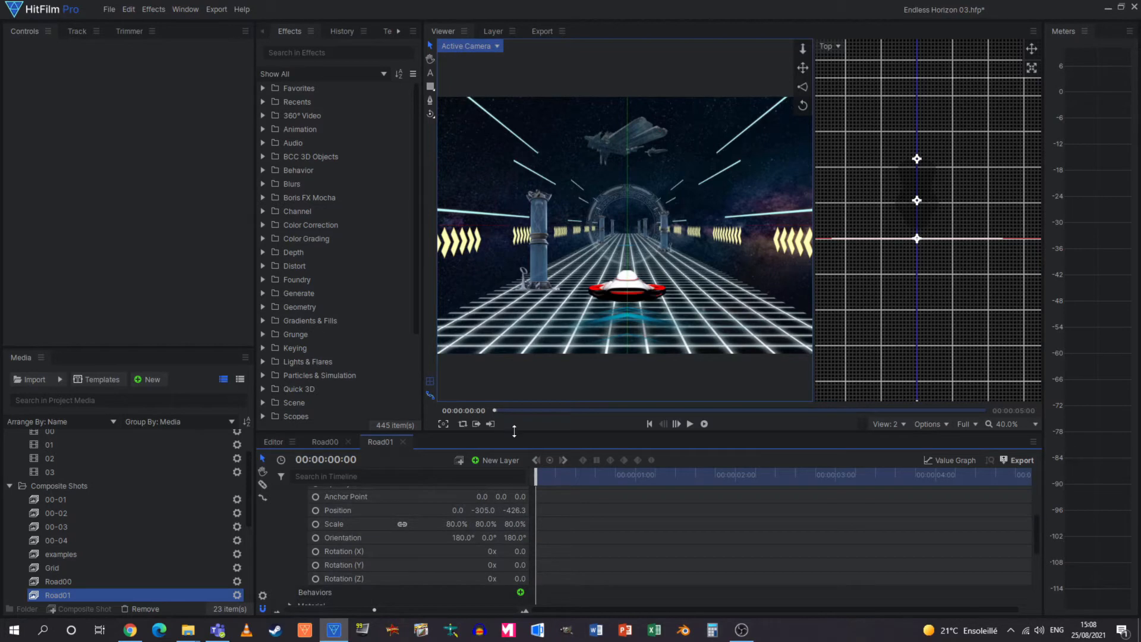
{"action": "left_click_drag", "start_coordinate": [512, 432], "coordinate": [519, 406]}
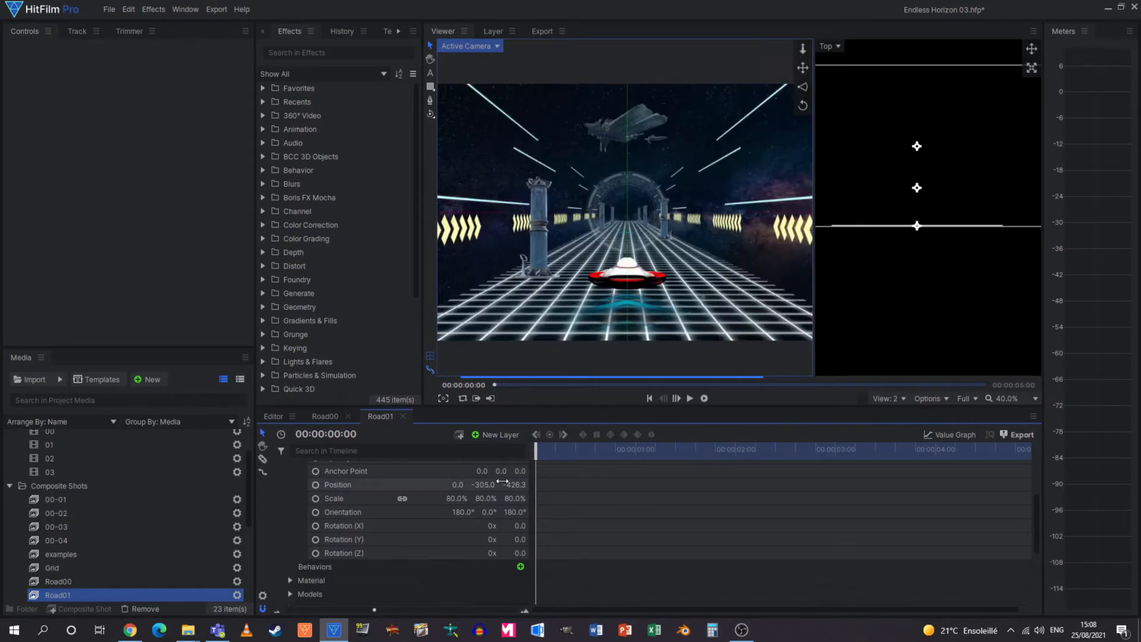
{"action": "scroll", "coordinate": [497, 483], "scroll_direction": "up", "scroll_amount": 2}
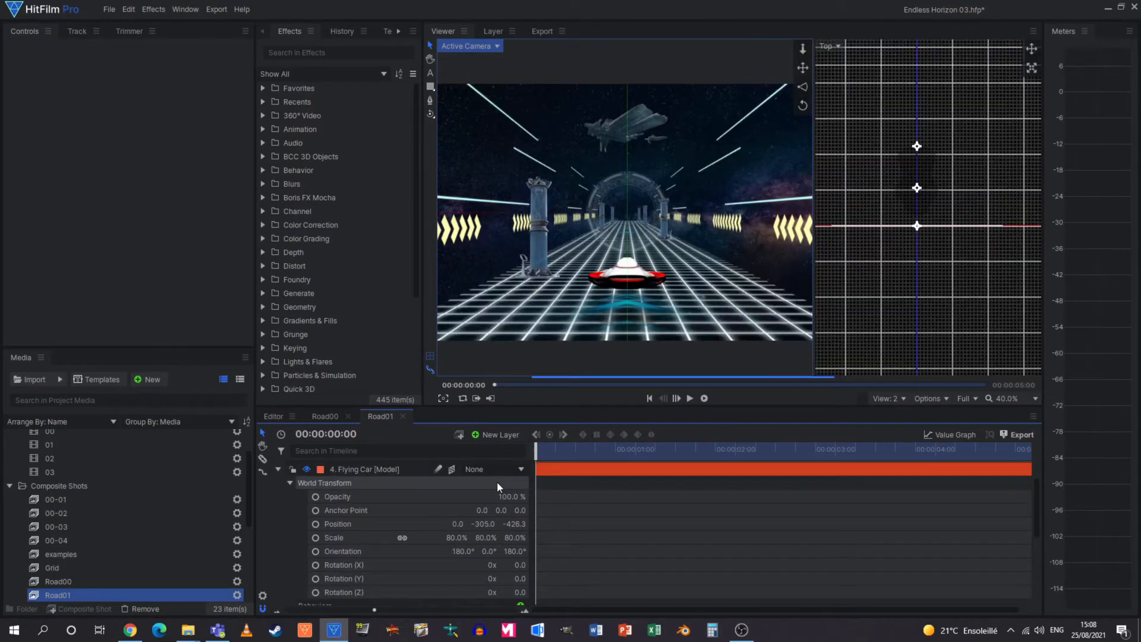
{"action": "left_click", "coordinate": [898, 397]}
{"action": "left_click", "coordinate": [896, 412]}
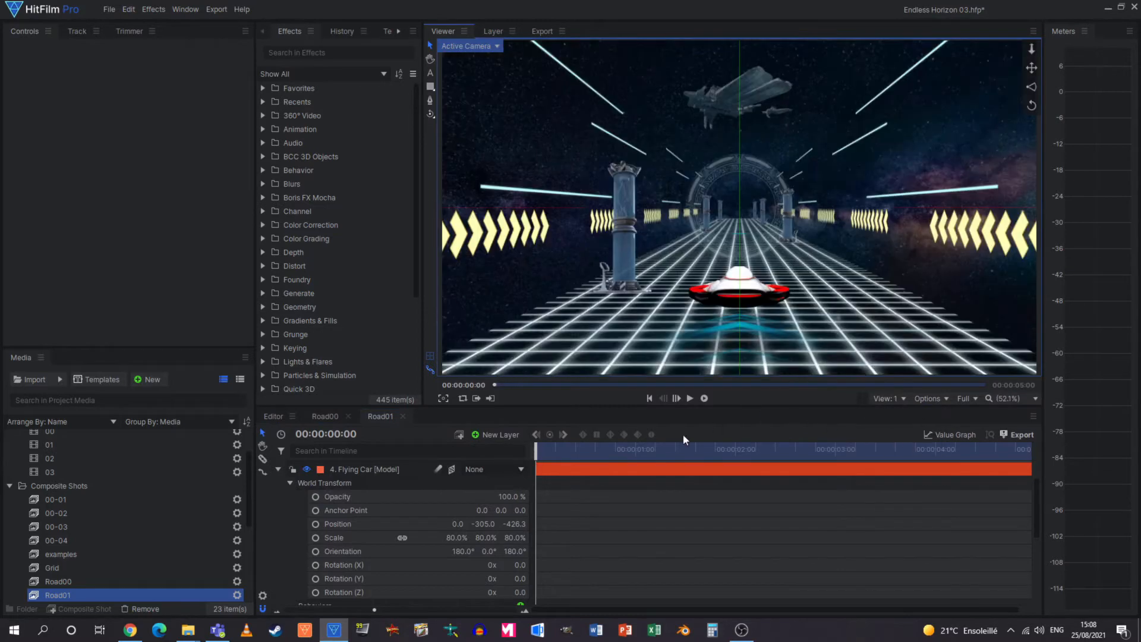
Enable keyframing for the Flying Car's Position, Rotation (Z) and Orientation at 00:00:00:00
{"action": "left_click", "coordinate": [315, 524]}
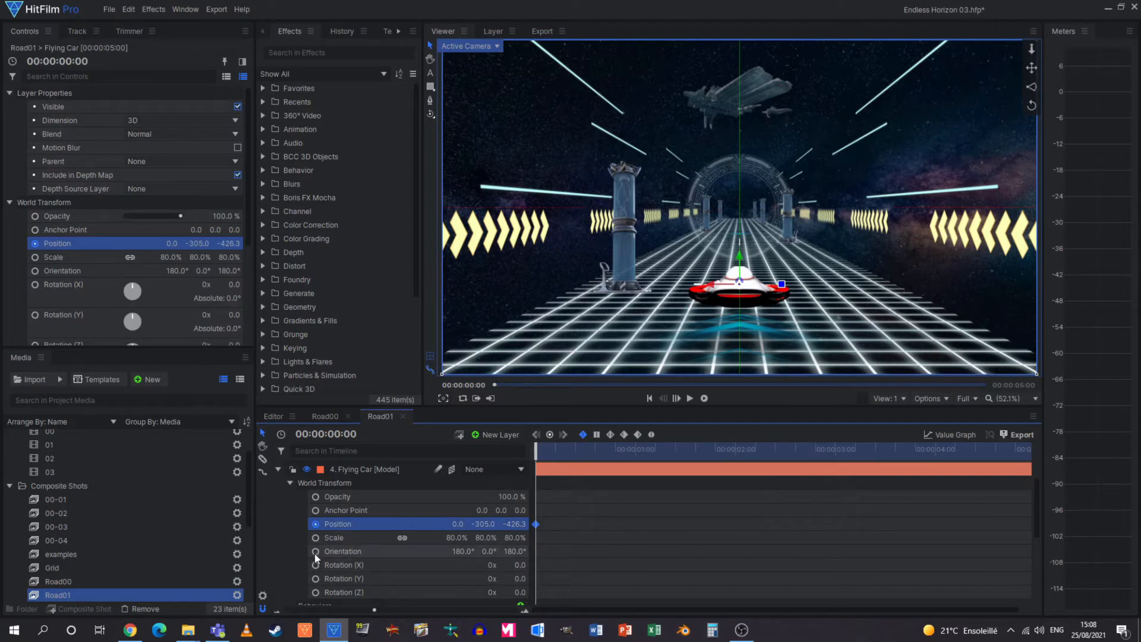
{"action": "left_click", "coordinate": [315, 592]}
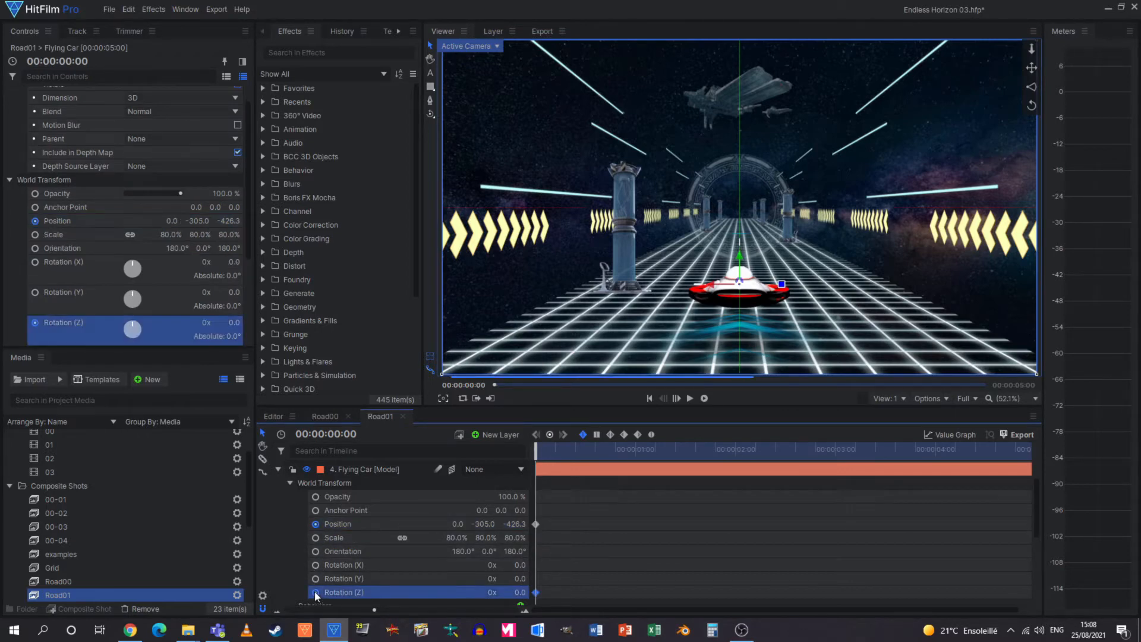
{"action": "left_click", "coordinate": [315, 552]}
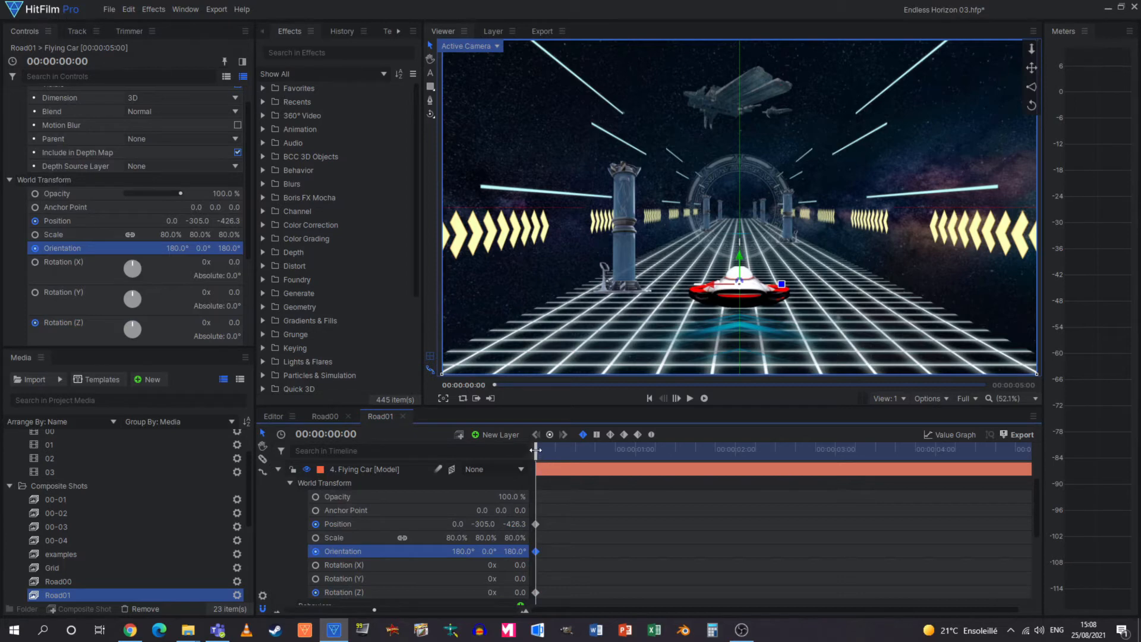
At 00:00:02:10, raise the Flying Car to a Y position of -180 to add a second Position keyframe
{"action": "left_click_drag", "start_coordinate": [536, 450], "coordinate": [769, 459]}
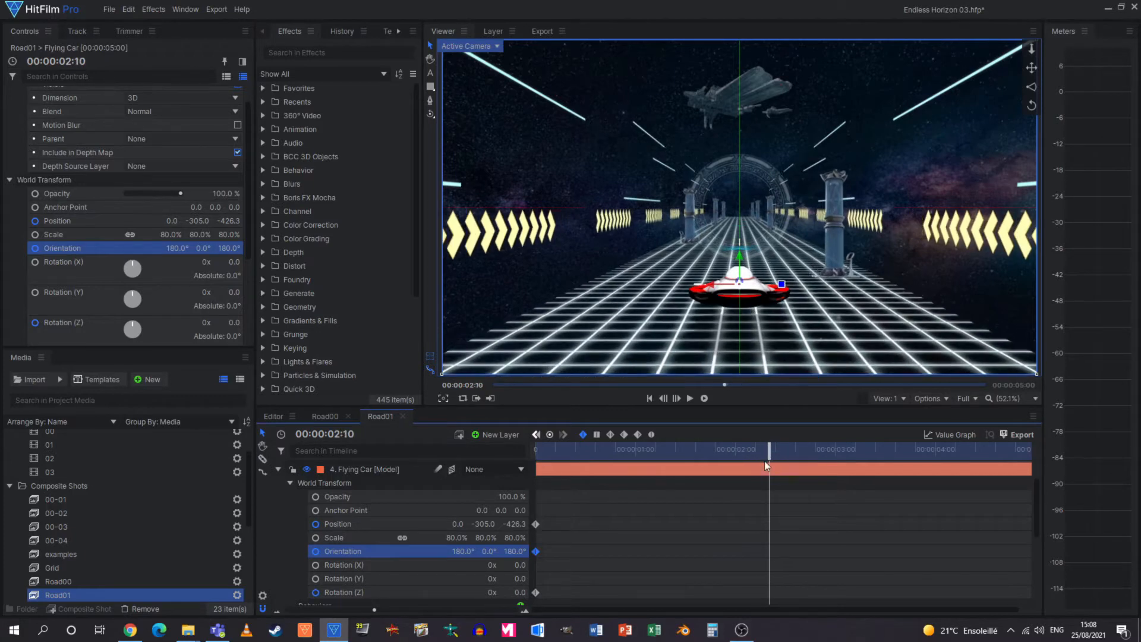
{"action": "left_click", "coordinate": [374, 521]}
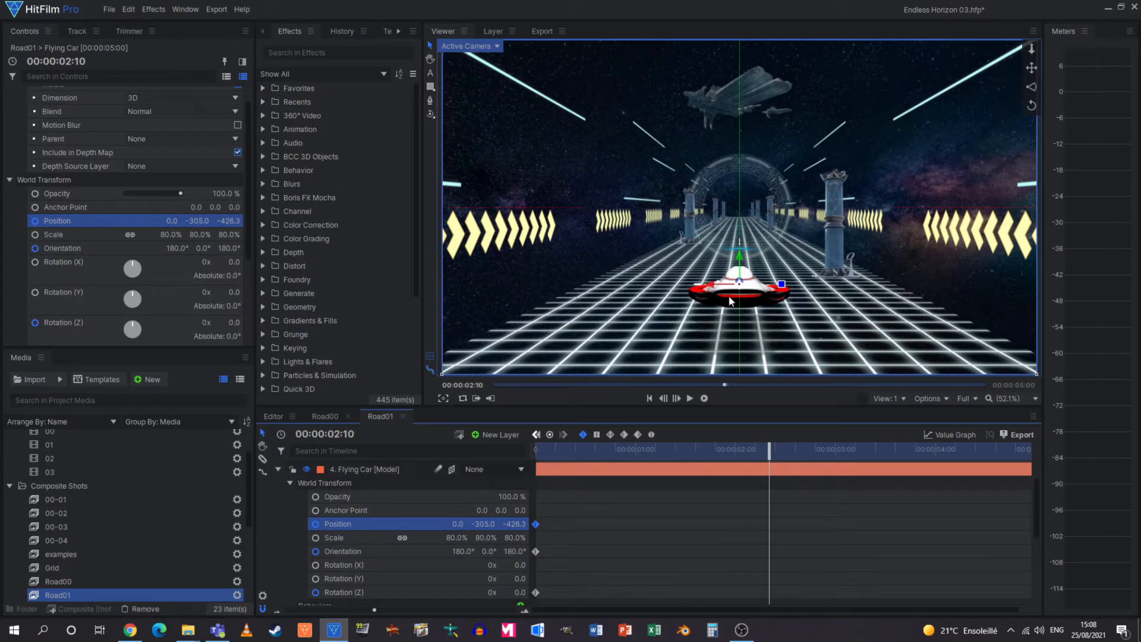
{"action": "left_click_drag", "start_coordinate": [741, 258], "coordinate": [746, 227]}
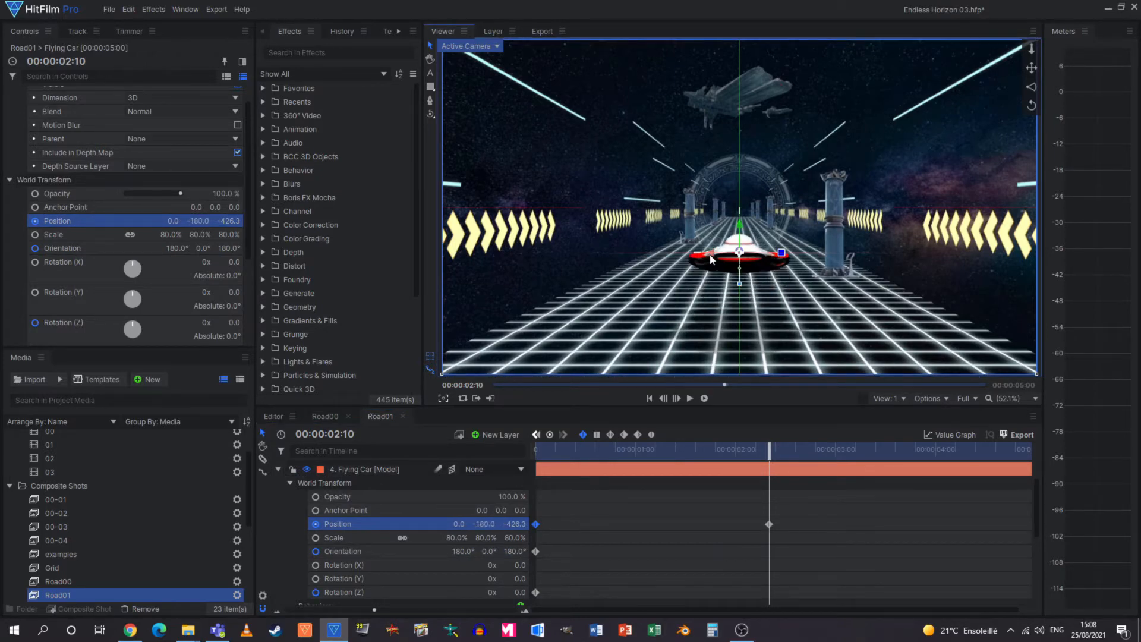
At 00:00:02:10, move the Flying Car sideways to X -327.6 and bank it to a Z orientation of 152.5°
{"action": "left_click_drag", "start_coordinate": [711, 259], "coordinate": [628, 259]}
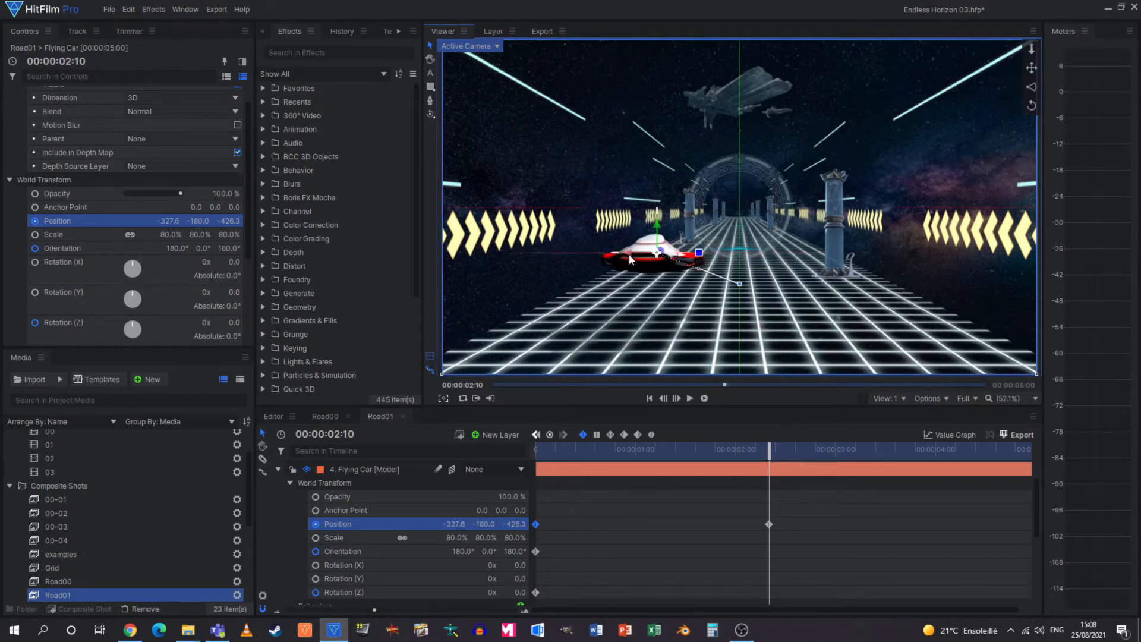
{"action": "left_click", "coordinate": [384, 553]}
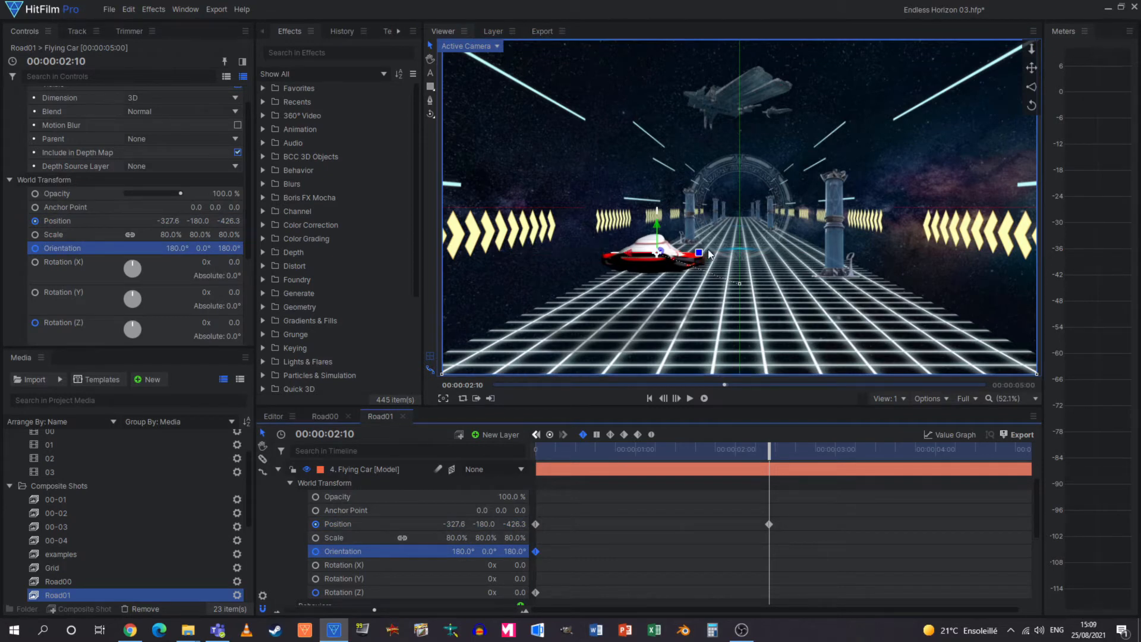
{"action": "left_click_drag", "start_coordinate": [699, 256], "coordinate": [709, 282]}
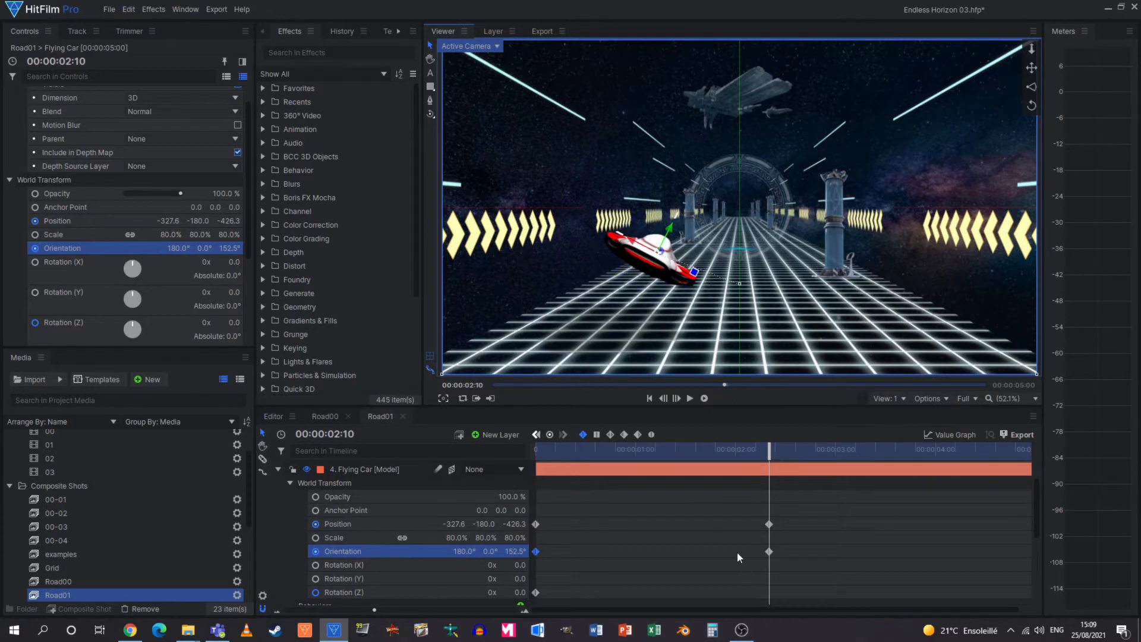
Copy the Flying Car's first Position and Orientation keyframes and paste them at 00:00:04:29 to close the loop
{"action": "left_click_drag", "start_coordinate": [832, 511], "coordinate": [568, 566]}
{"action": "left_click_drag", "start_coordinate": [597, 512], "coordinate": [533, 562]}
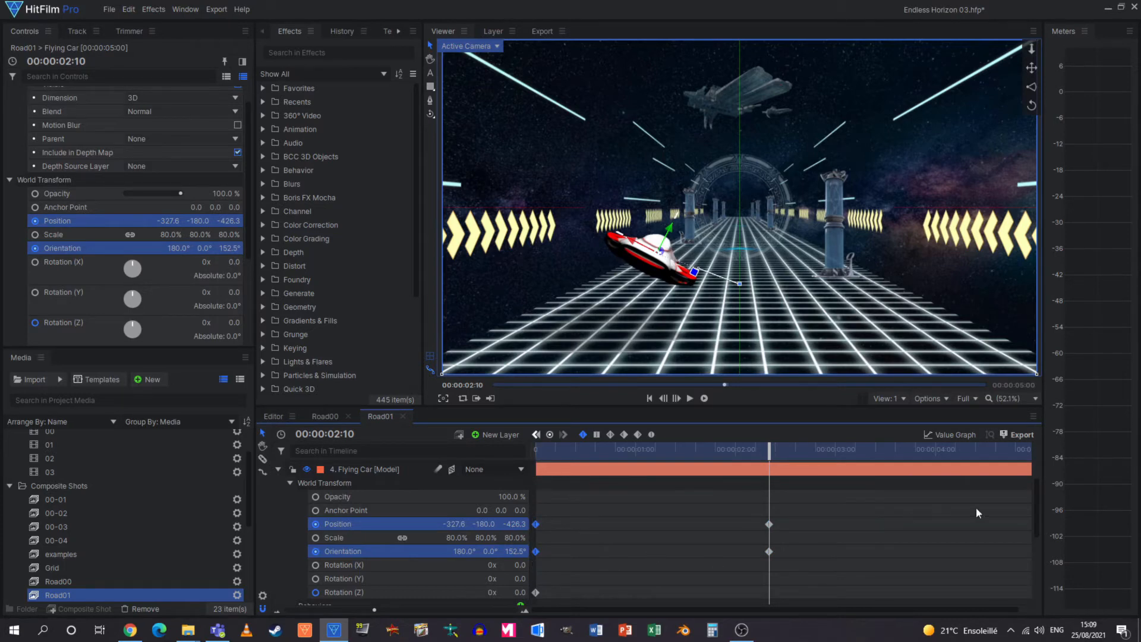
{"action": "left_click_drag", "start_coordinate": [1004, 453], "coordinate": [1035, 459]}
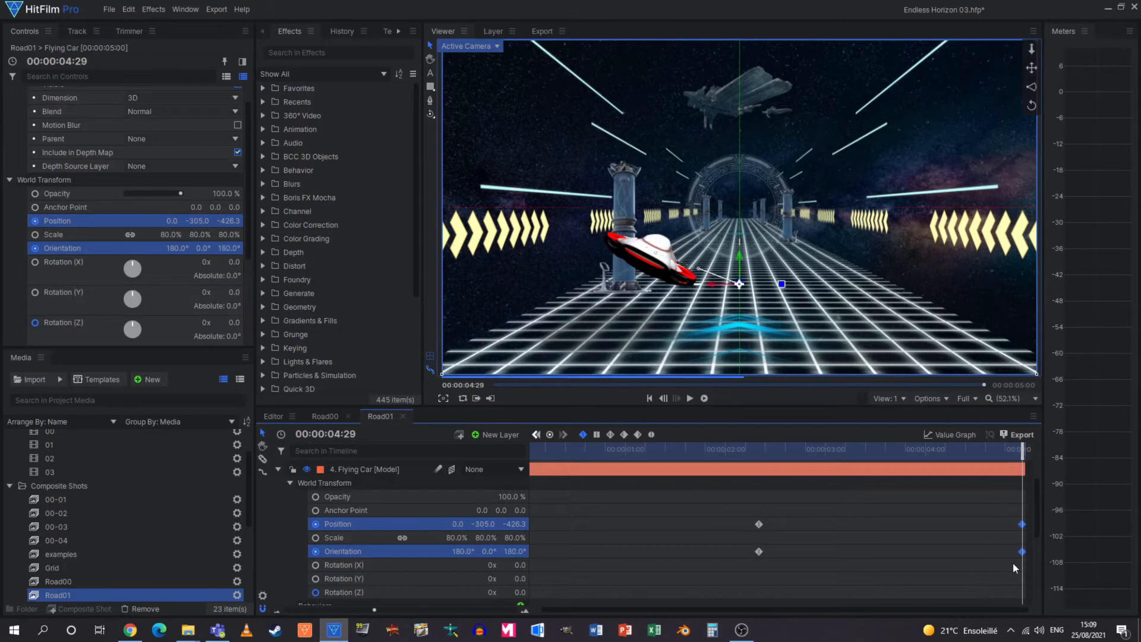
{"action": "key", "text": "ctrl+v"}
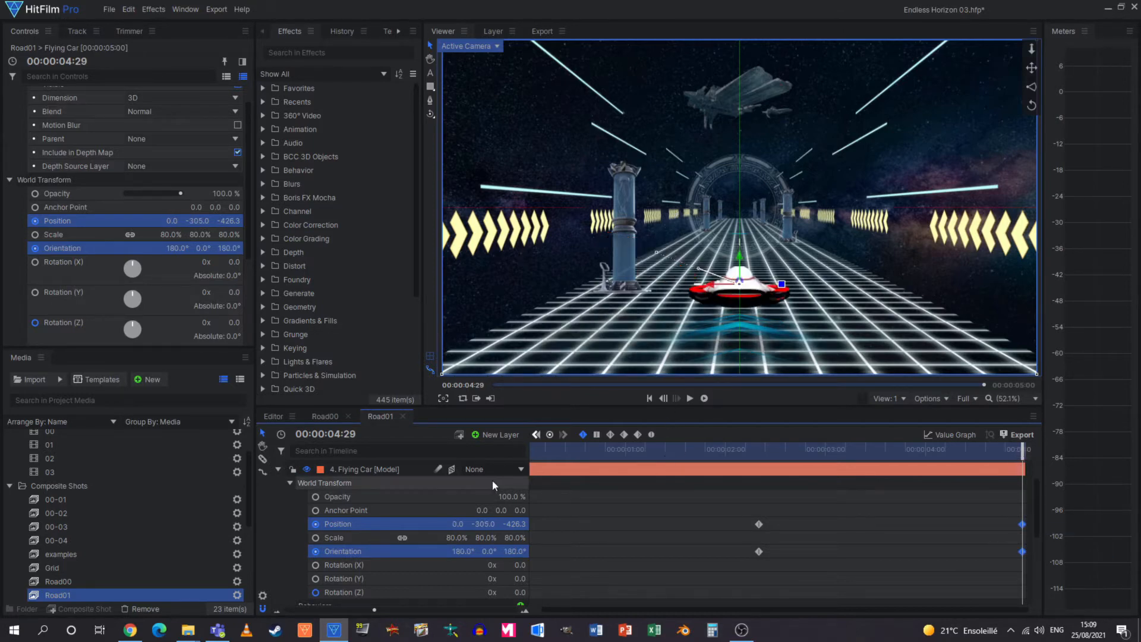
Change all of the Flying Car's Position and Orientation keyframes to smooth interpolation and scrub through the motion
{"action": "left_click_drag", "start_coordinate": [616, 455], "coordinate": [470, 557]}
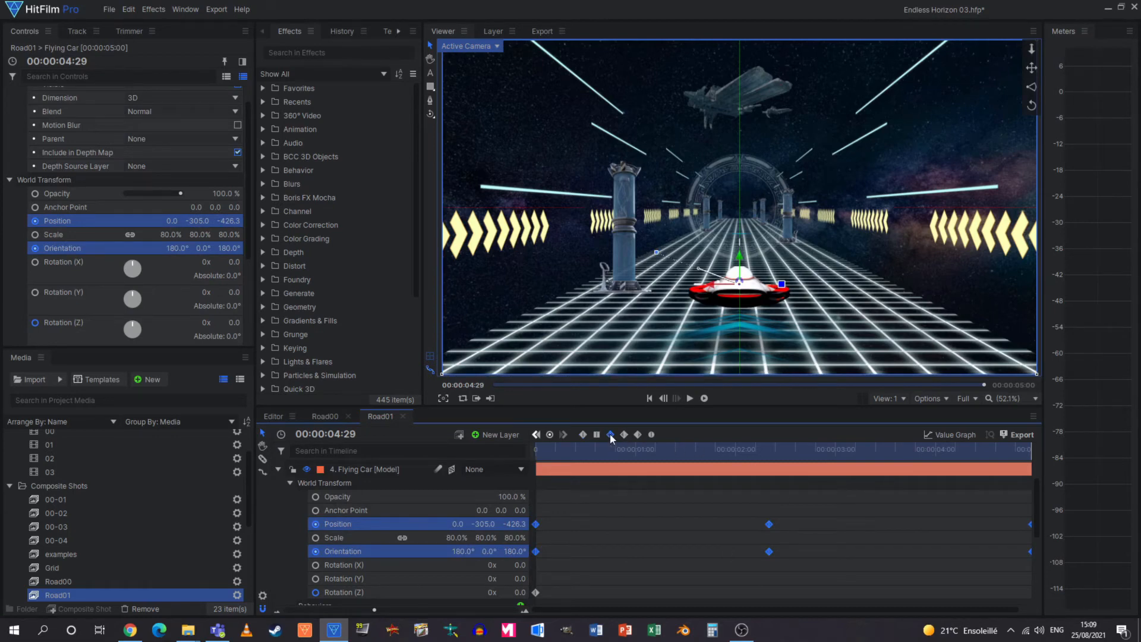
{"action": "left_click_drag", "start_coordinate": [610, 449], "coordinate": [1025, 501]}
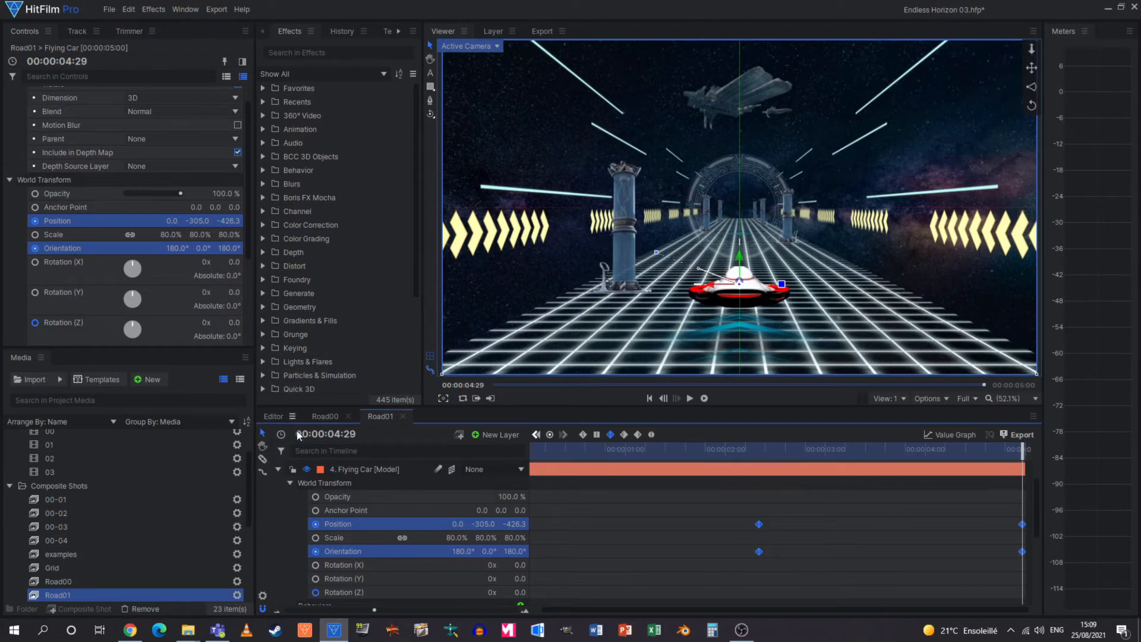
In the Editor sequence, replace the second and fourth Road00 clips on Video 1 with Road01 and scrub through the result
{"action": "left_click", "coordinate": [273, 416]}
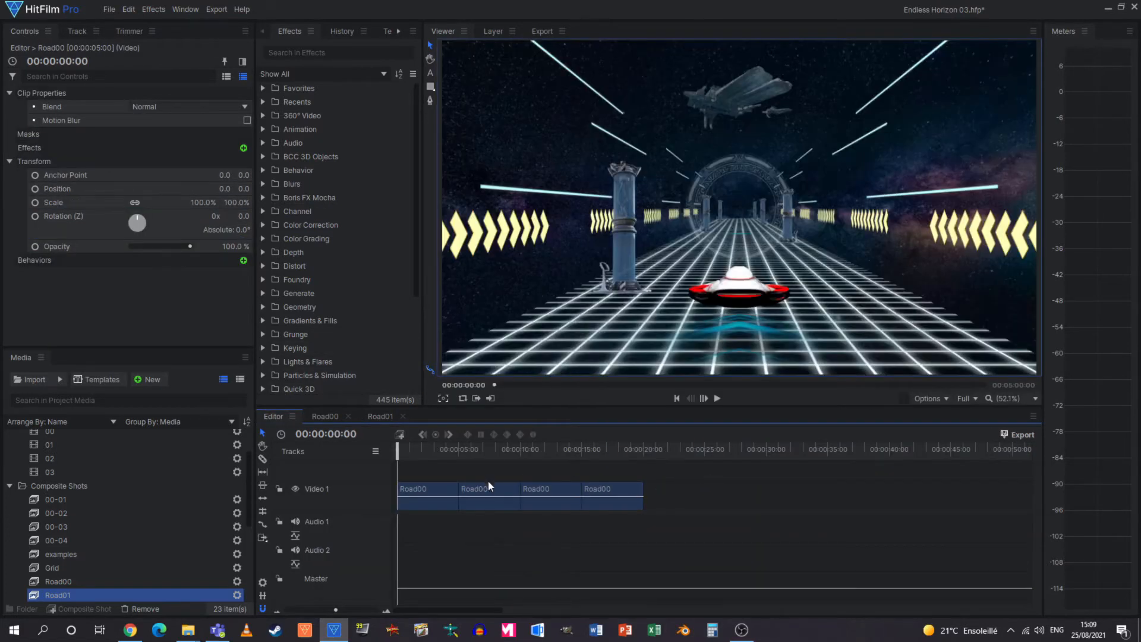
{"action": "key", "text": "Delete"}
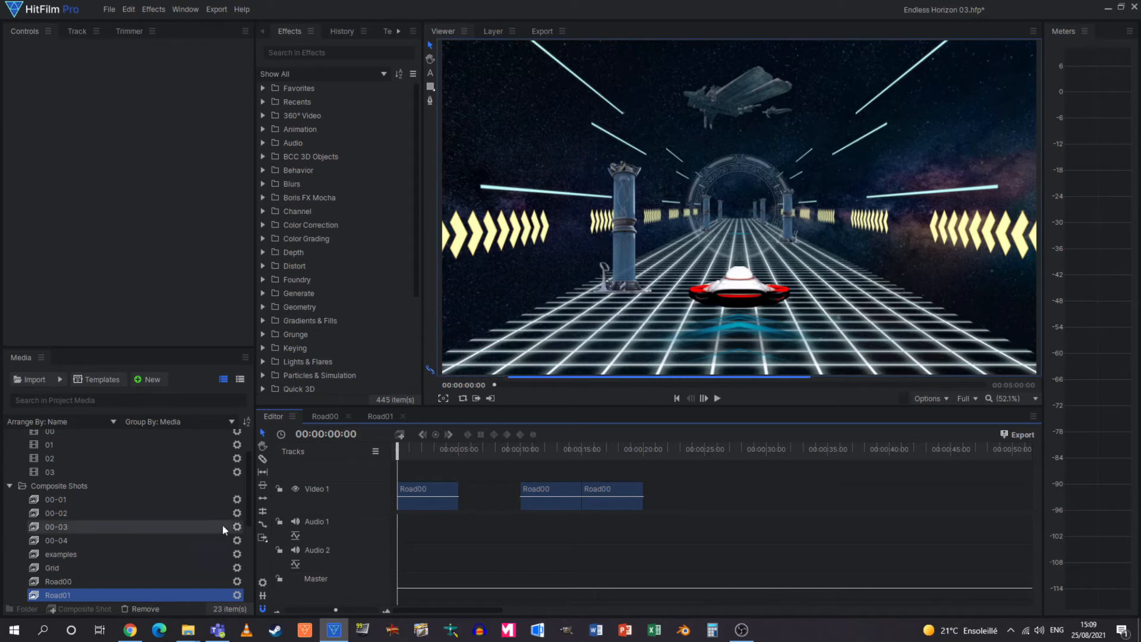
{"action": "left_click_drag", "start_coordinate": [86, 594], "coordinate": [455, 495]}
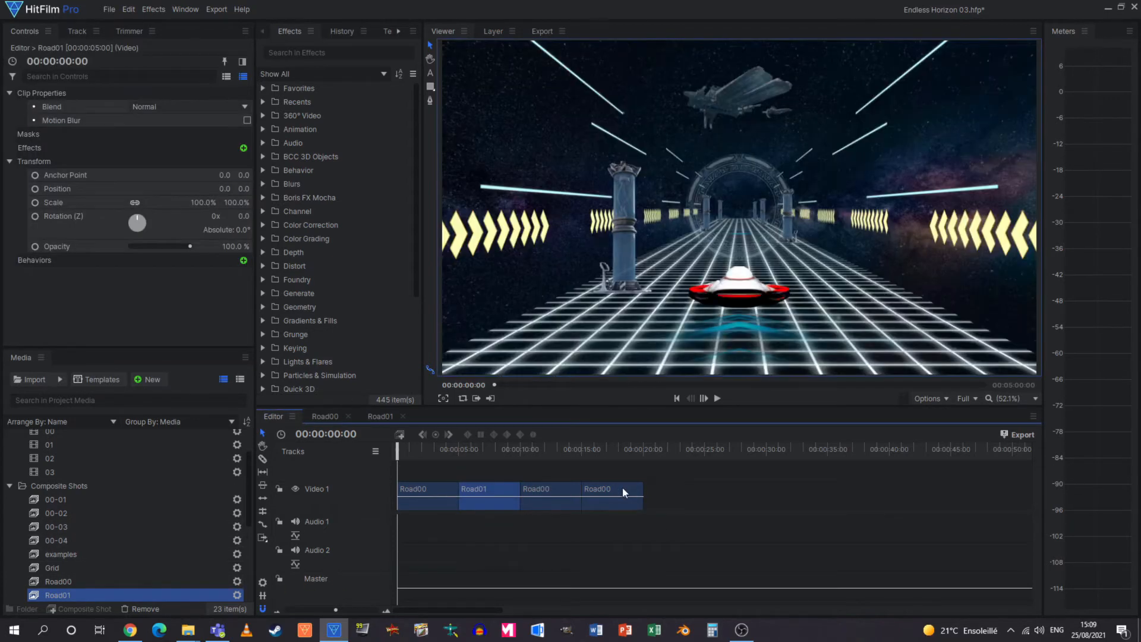
{"action": "left_click", "coordinate": [622, 487]}
{"action": "key", "text": "Delete"}
{"action": "left_click_drag", "start_coordinate": [137, 593], "coordinate": [584, 508]}
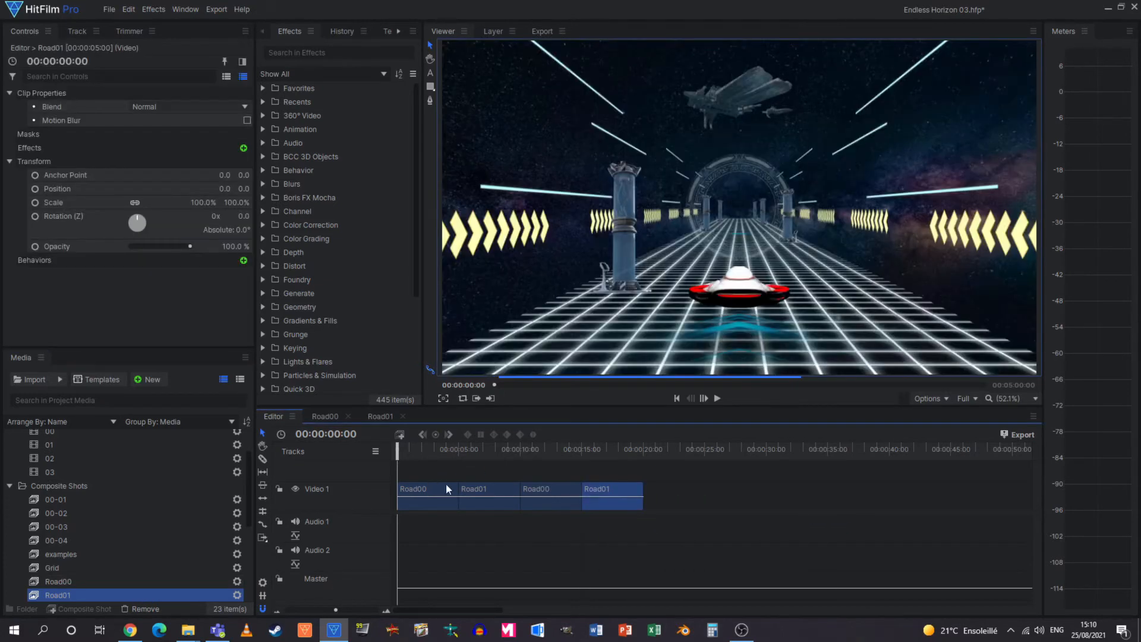
{"action": "left_click_drag", "start_coordinate": [434, 450], "coordinate": [641, 466]}
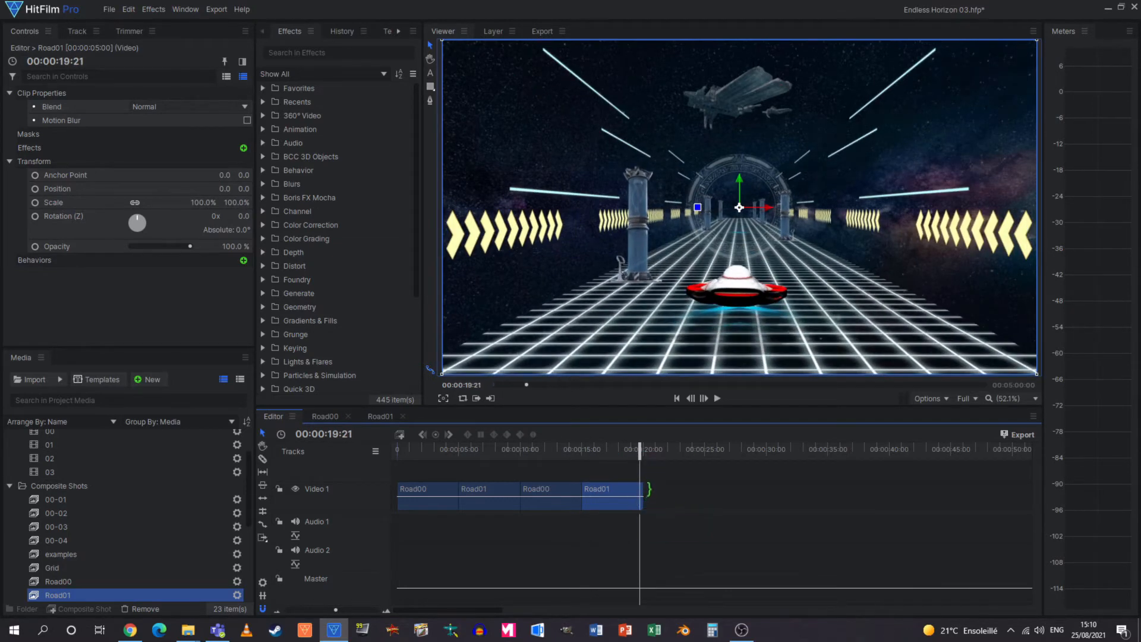
{"action": "left_click", "coordinate": [568, 487]}
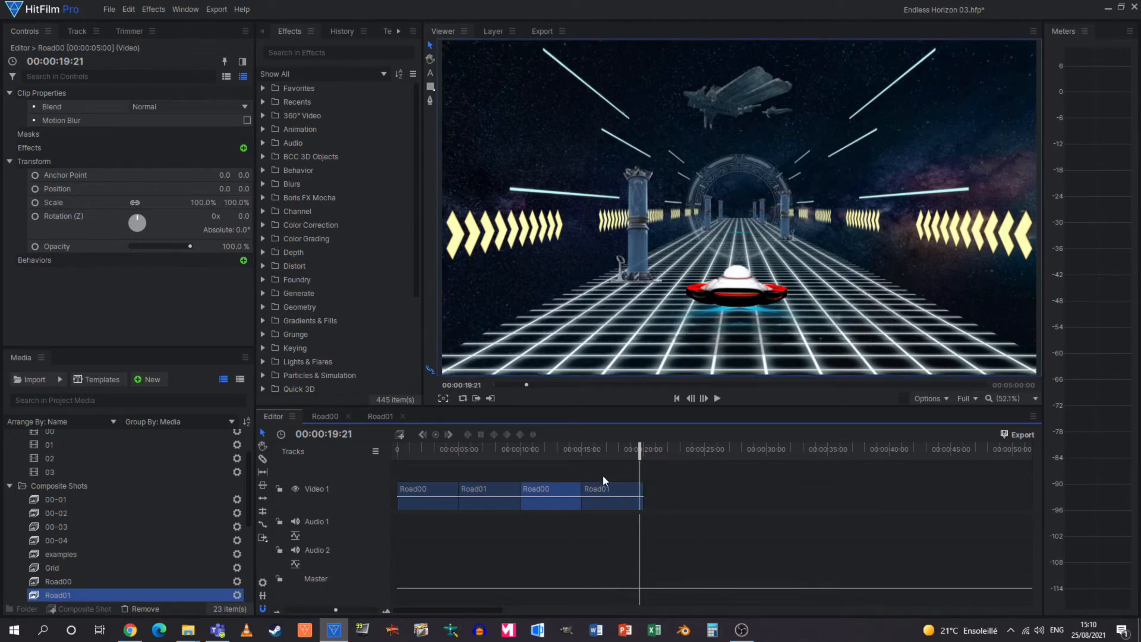
{"action": "left_click_drag", "start_coordinate": [595, 452], "coordinate": [636, 449]}
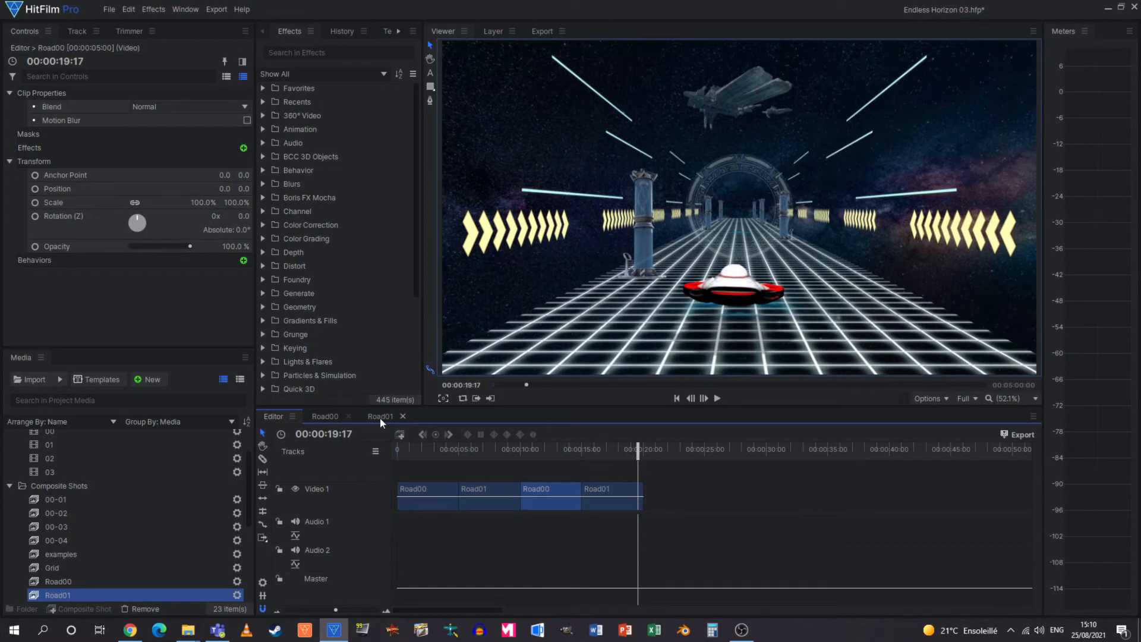
Duplicate the Road00 composite shot in the project media, name the copy Road02 and open it
{"action": "left_click", "coordinate": [320, 416]}
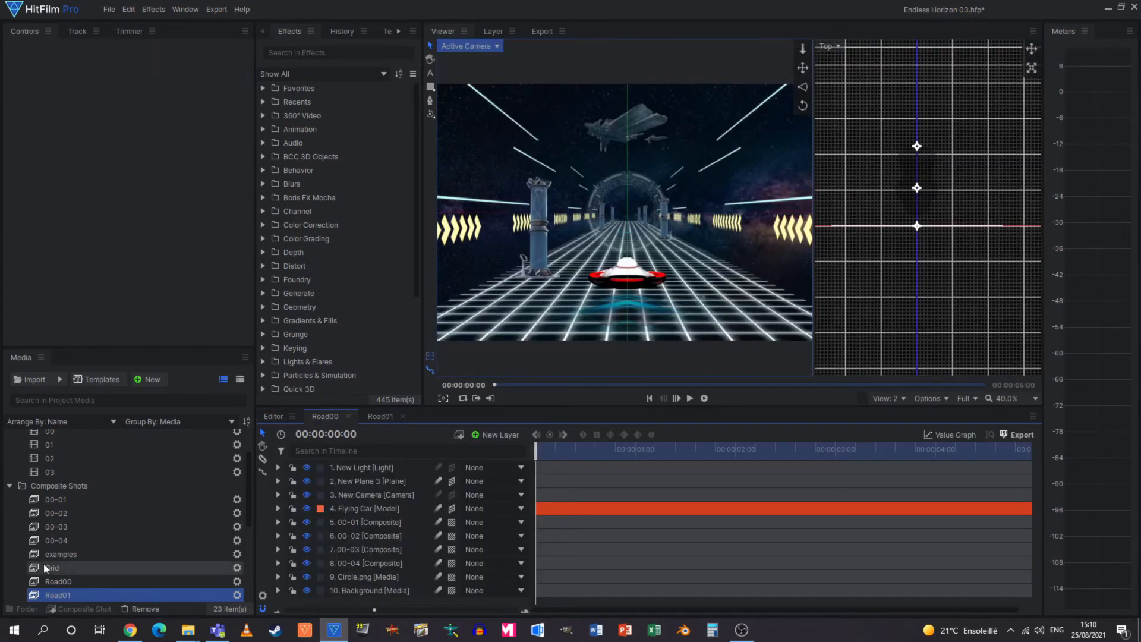
{"action": "left_click", "coordinate": [125, 583]}
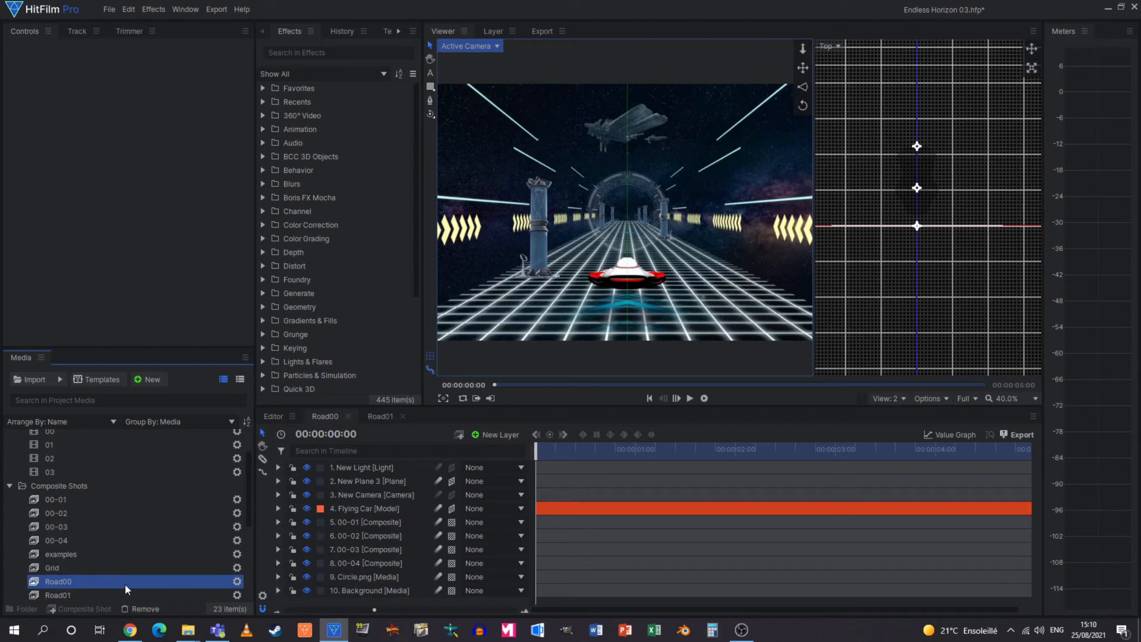
{"action": "key", "text": "ctrl+d"}
{"action": "key", "text": "End"}
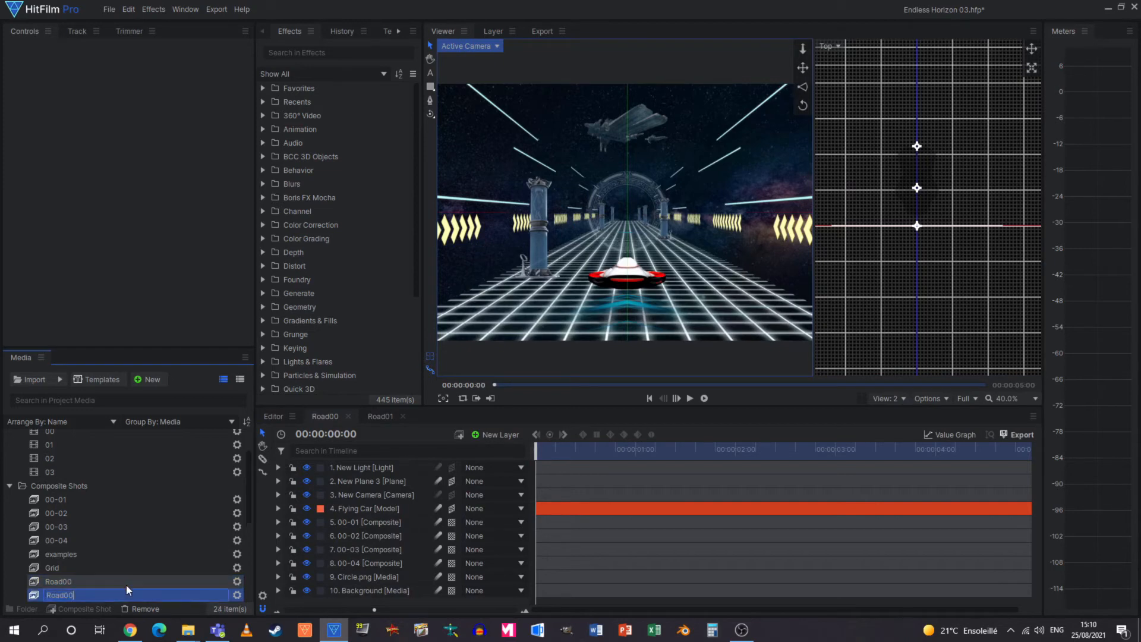
{"action": "key", "text": "BackSpace"}
{"action": "key", "text": "Return"}
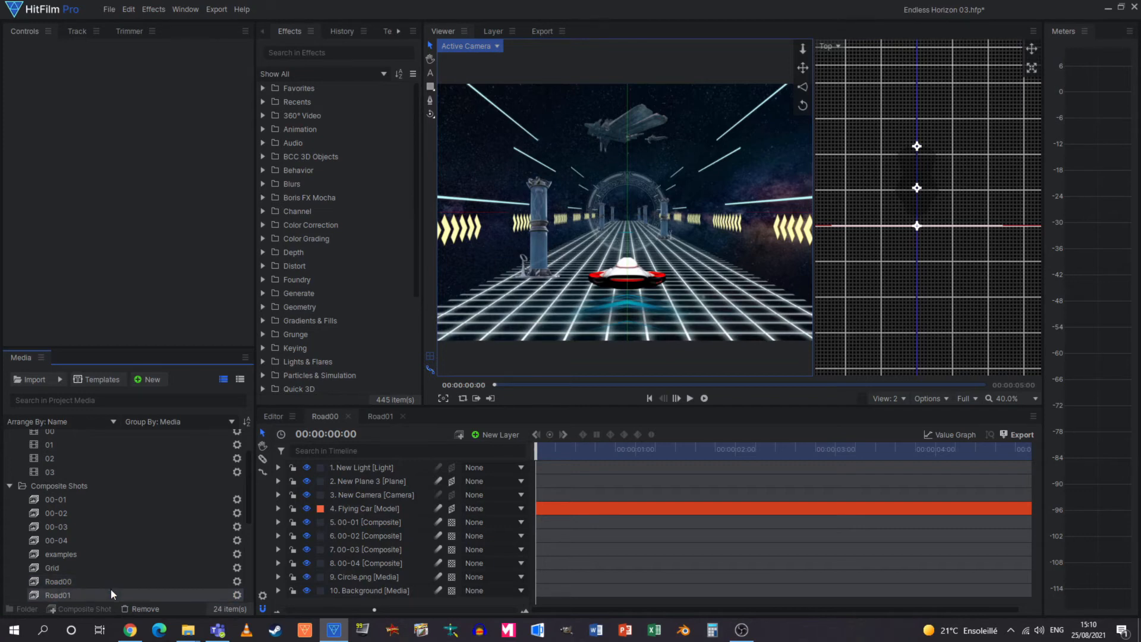
{"action": "scroll", "coordinate": [109, 589], "scroll_direction": "down", "scroll_amount": 1}
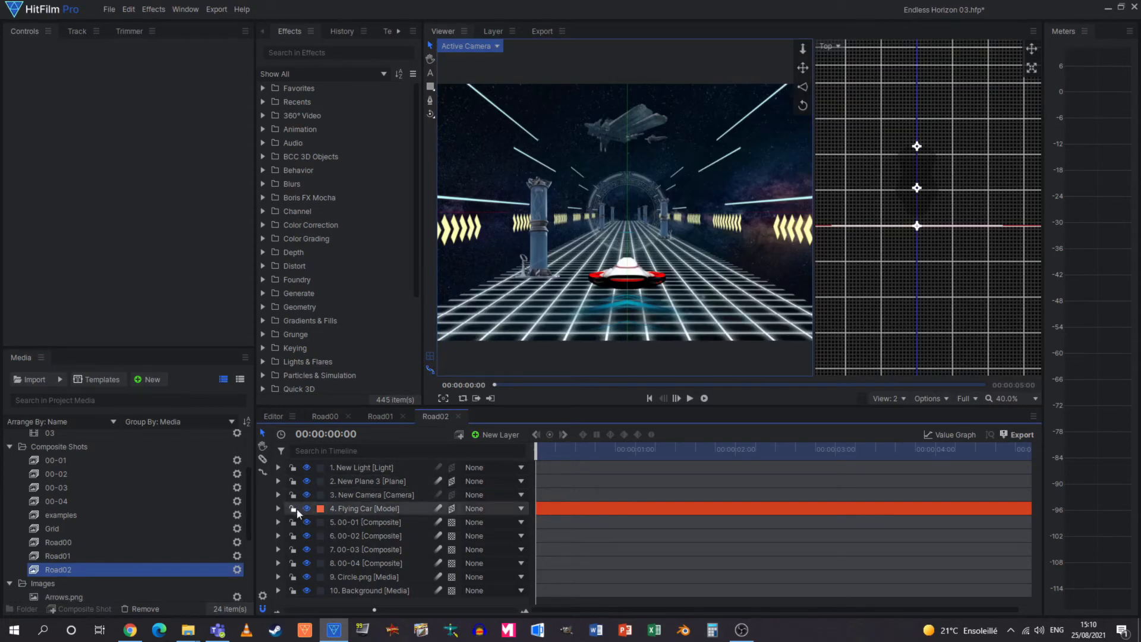
Expand the Flying Car's World Transform in Road02 and enable keyframing for Position and Orientation at 00:00:00:00
{"action": "left_click", "coordinate": [278, 509]}
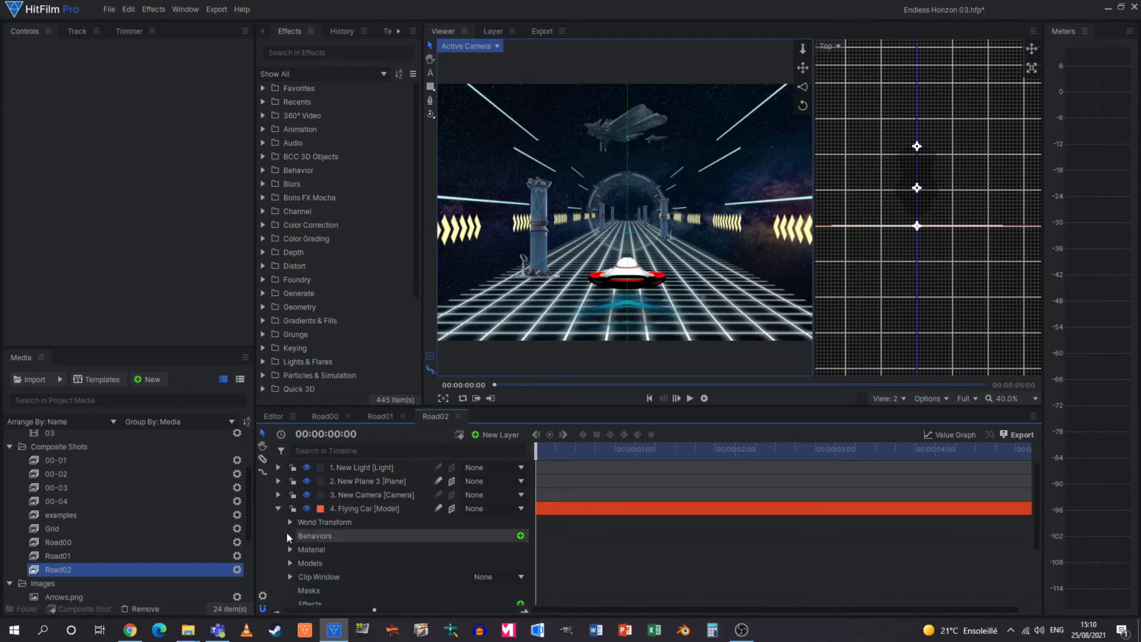
{"action": "left_click", "coordinate": [291, 522]}
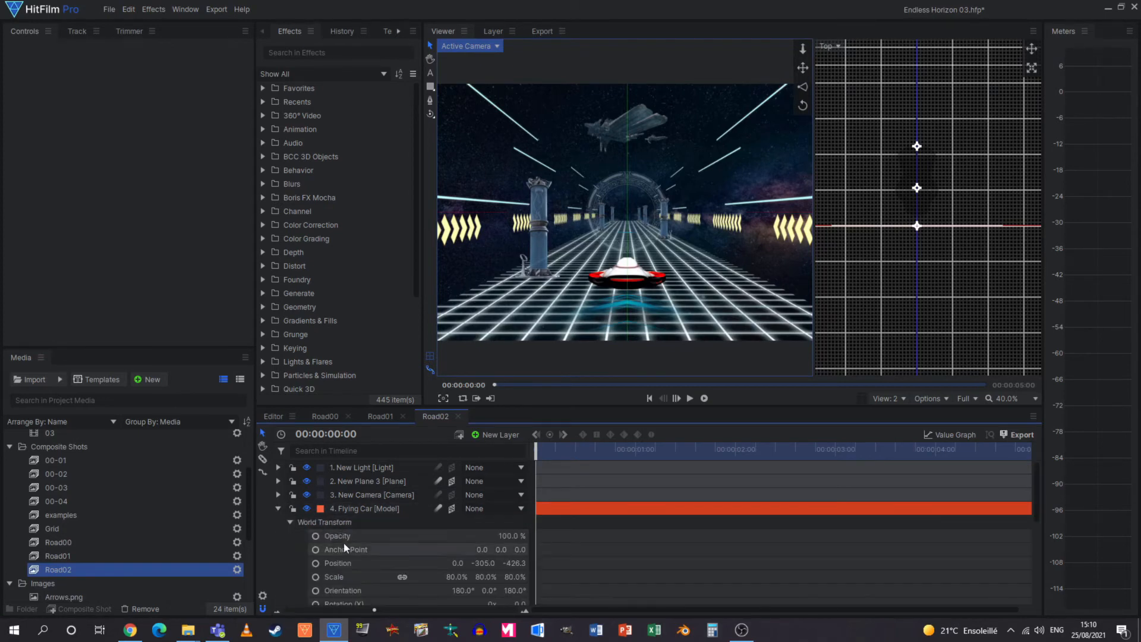
{"action": "left_click", "coordinate": [312, 561]}
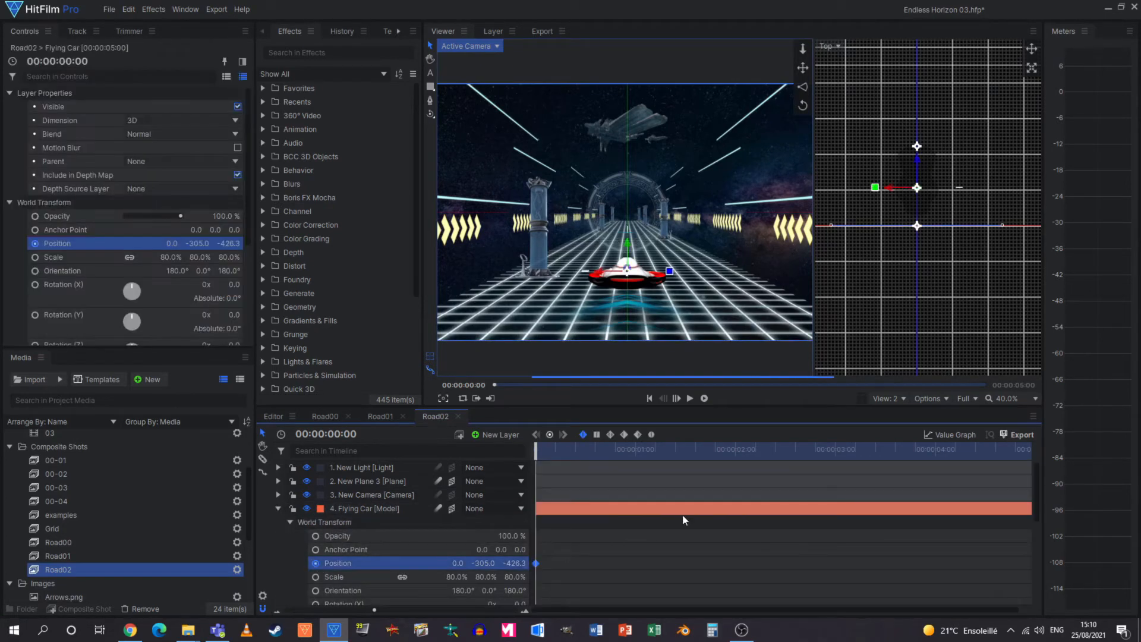
{"action": "left_click_drag", "start_coordinate": [539, 448], "coordinate": [852, 455]}
{"action": "left_click_drag", "start_coordinate": [936, 453], "coordinate": [1064, 458]}
{"action": "key", "text": "Home"}
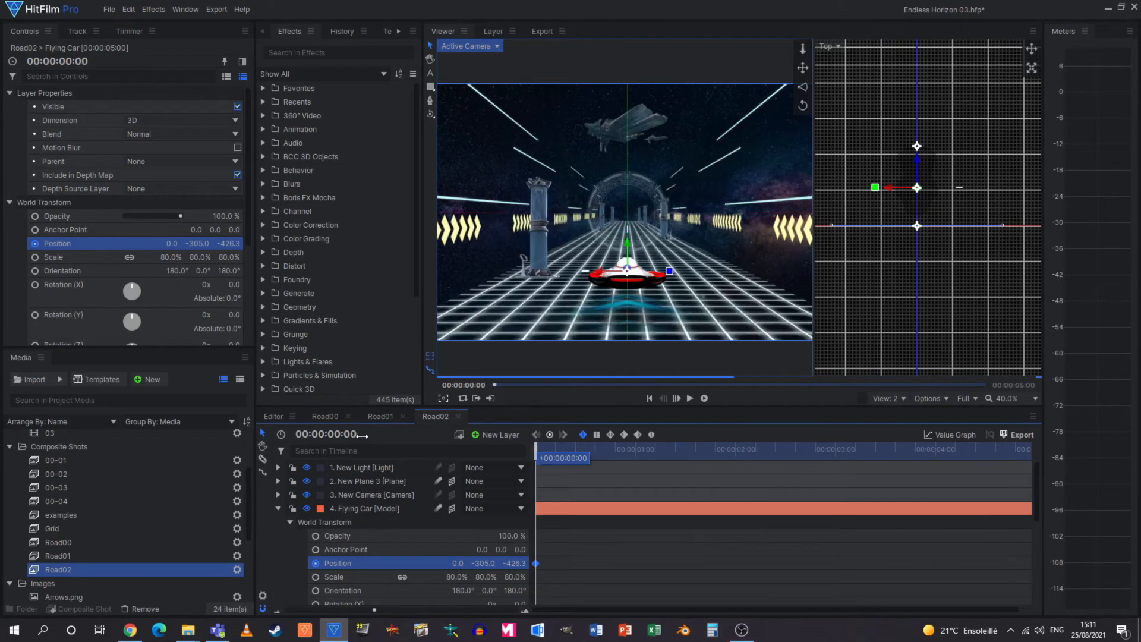
{"action": "left_click", "coordinate": [315, 563]}
{"action": "left_click", "coordinate": [316, 589]}
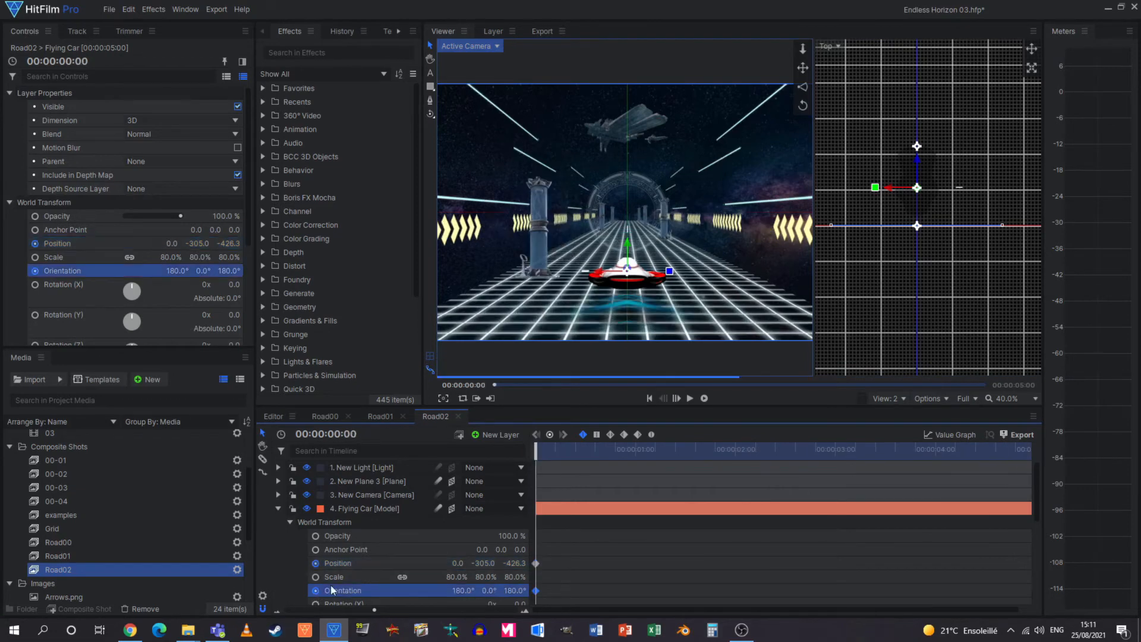
At 00:00:04:29, raise the Flying Car to Y 32.8 and bank it to a Z orientation of 218.0°
{"action": "key", "text": "space"}
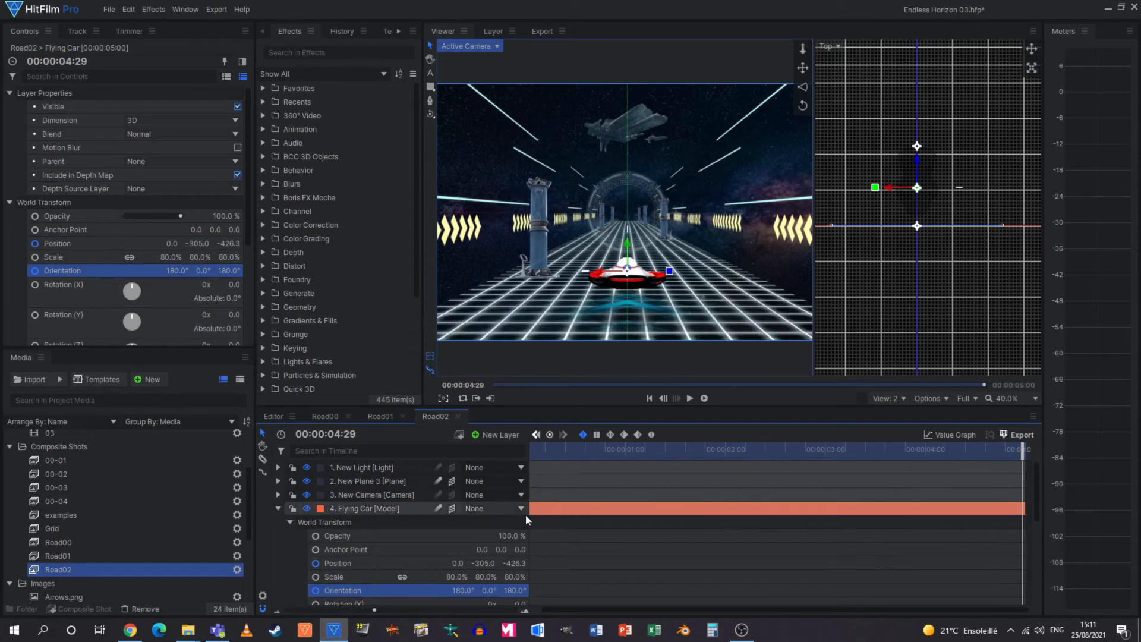
{"action": "left_click_drag", "start_coordinate": [527, 516], "coordinate": [501, 517]}
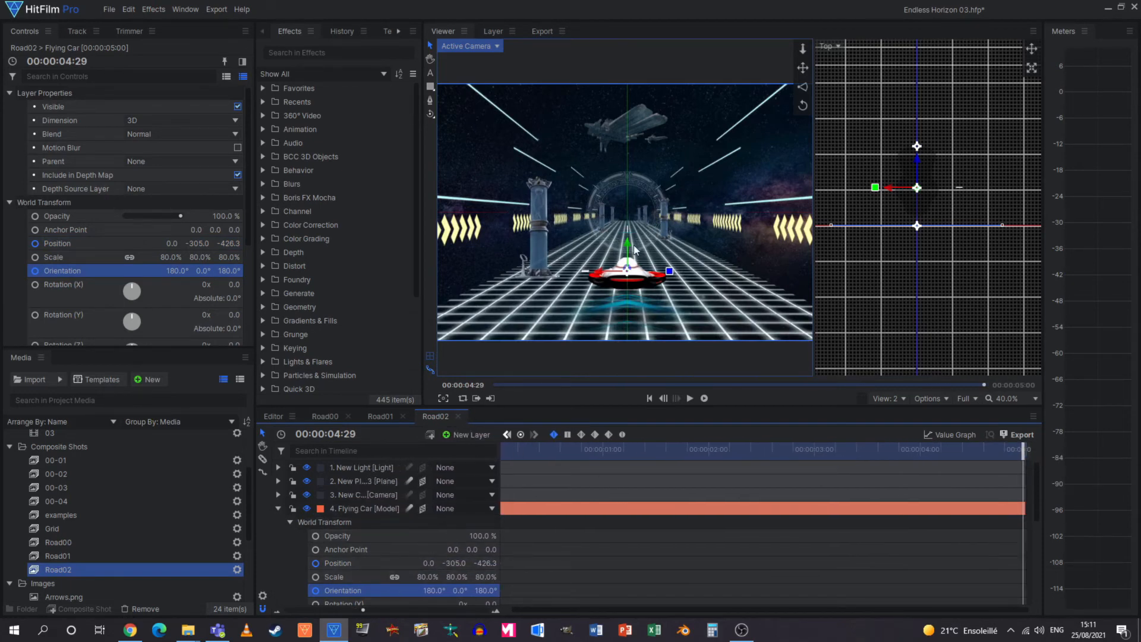
{"action": "left_click_drag", "start_coordinate": [627, 245], "coordinate": [629, 184]}
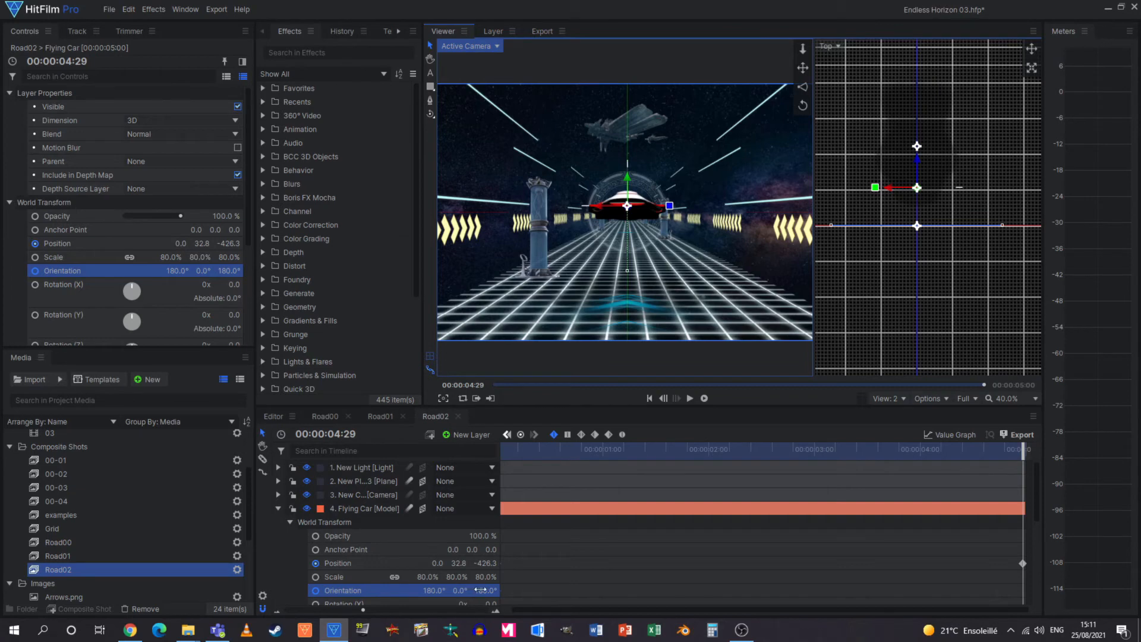
{"action": "left_click_drag", "start_coordinate": [480, 589], "coordinate": [502, 590]}
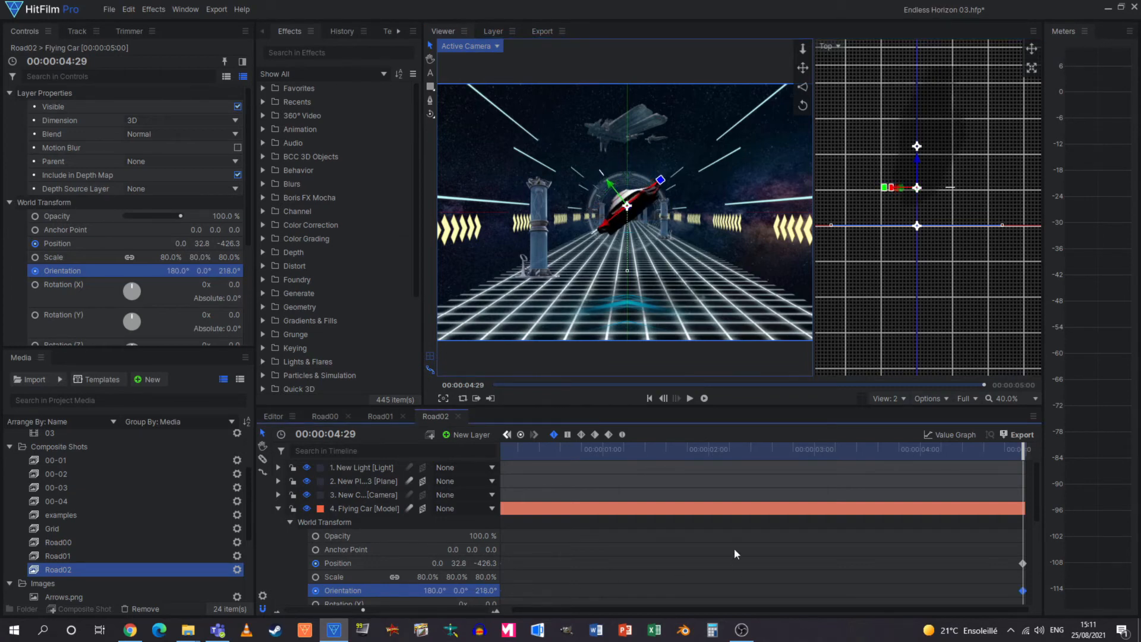
{"action": "scroll", "coordinate": [783, 483], "scroll_direction": "down", "scroll_amount": 2}
{"action": "scroll", "coordinate": [835, 485], "scroll_direction": "up", "scroll_amount": 1}
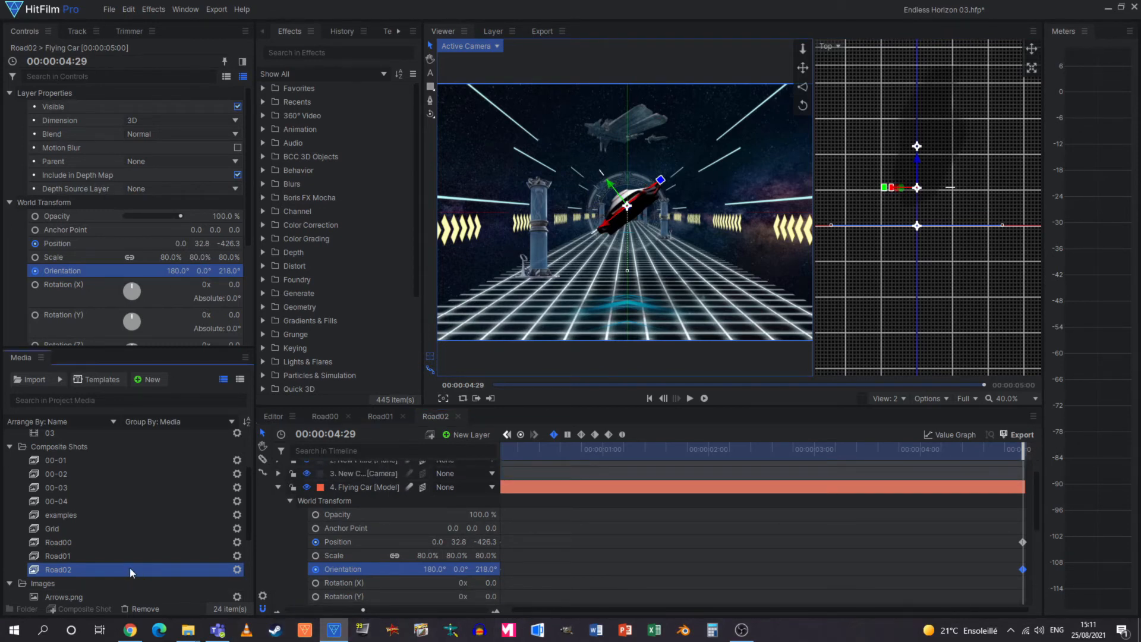
Duplicate the Road02 composite shot in the project media and name the copy Road03
{"action": "key", "text": "ctrl+d"}
{"action": "key", "text": "F2"}
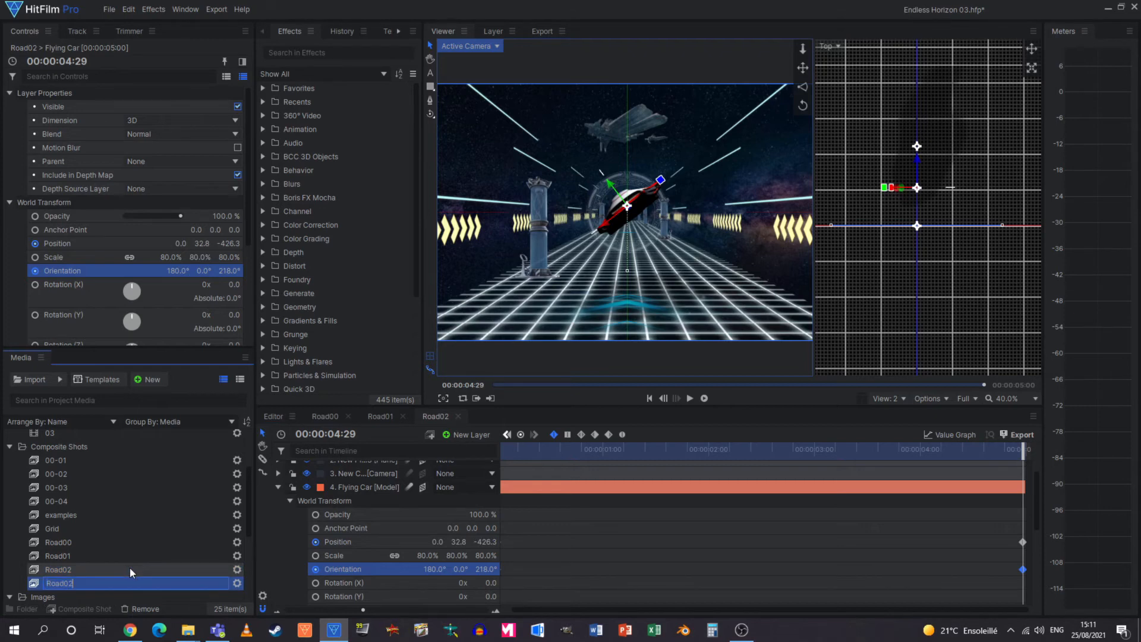
{"action": "key", "text": "BackSpace"}
{"action": "type", "text": "3"}
{"action": "key", "text": "Return"}
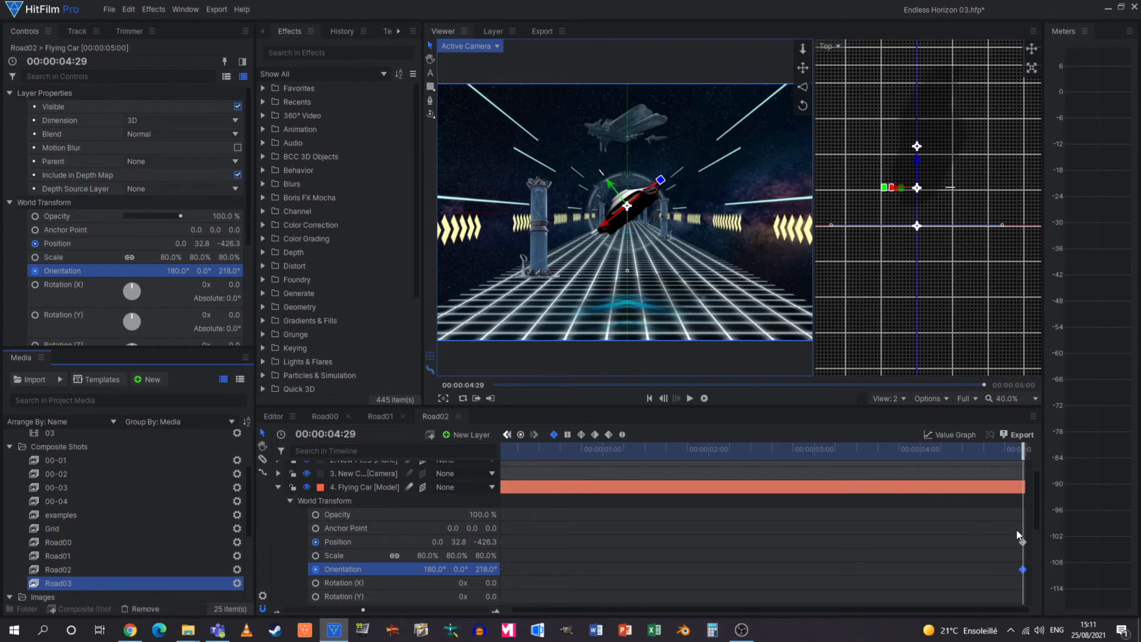
Open the Road03 composite shot and expand the Flying Car's World Transform properties
{"action": "left_click_drag", "start_coordinate": [1014, 526], "coordinate": [1036, 574]}
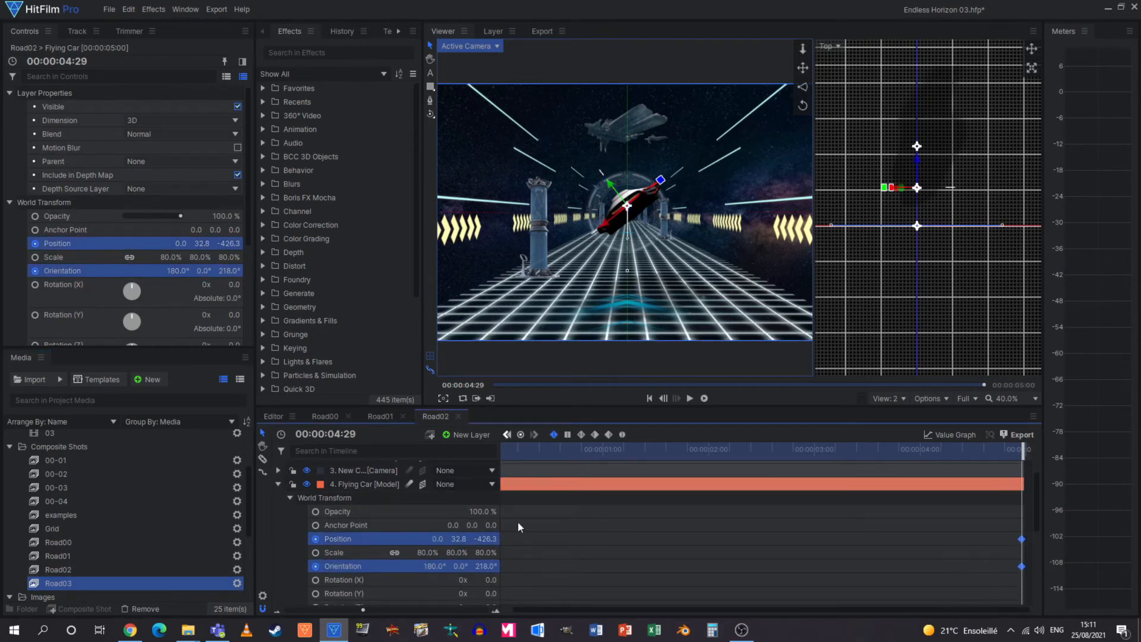
{"action": "double_click", "coordinate": [149, 583]}
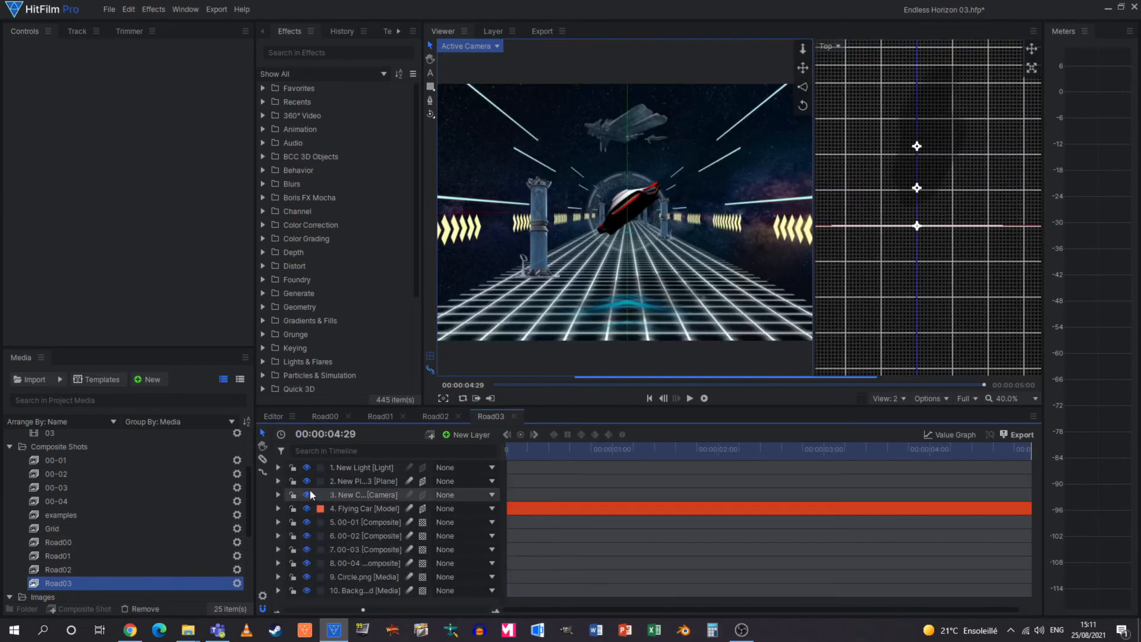
{"action": "left_click", "coordinate": [278, 508]}
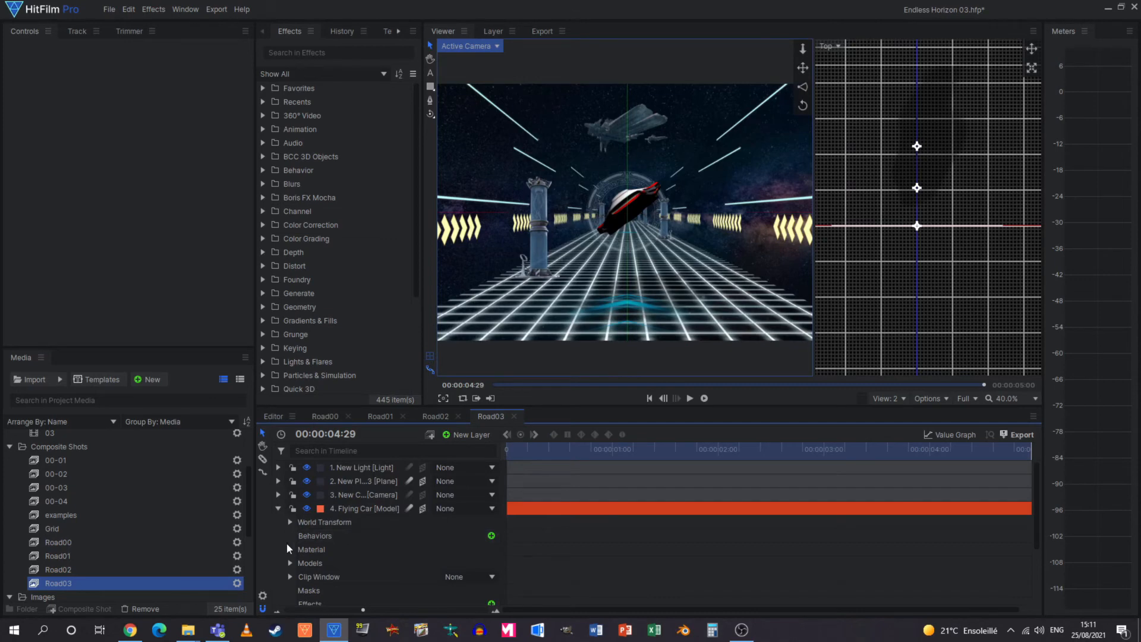
{"action": "left_click", "coordinate": [289, 522]}
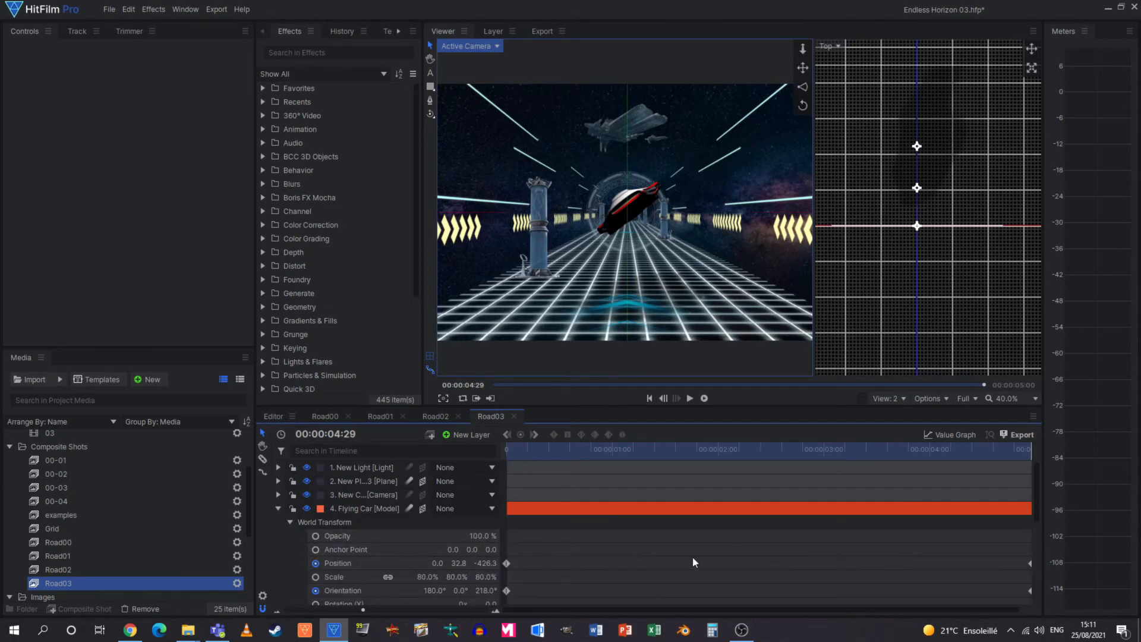
Swap the Flying Car's start and end keyframes for Position and Orientation in Road03 so the motion runs in reverse
{"action": "left_click_drag", "start_coordinate": [532, 573], "coordinate": [501, 548]}
{"action": "left_click_drag", "start_coordinate": [522, 448], "coordinate": [507, 450]}
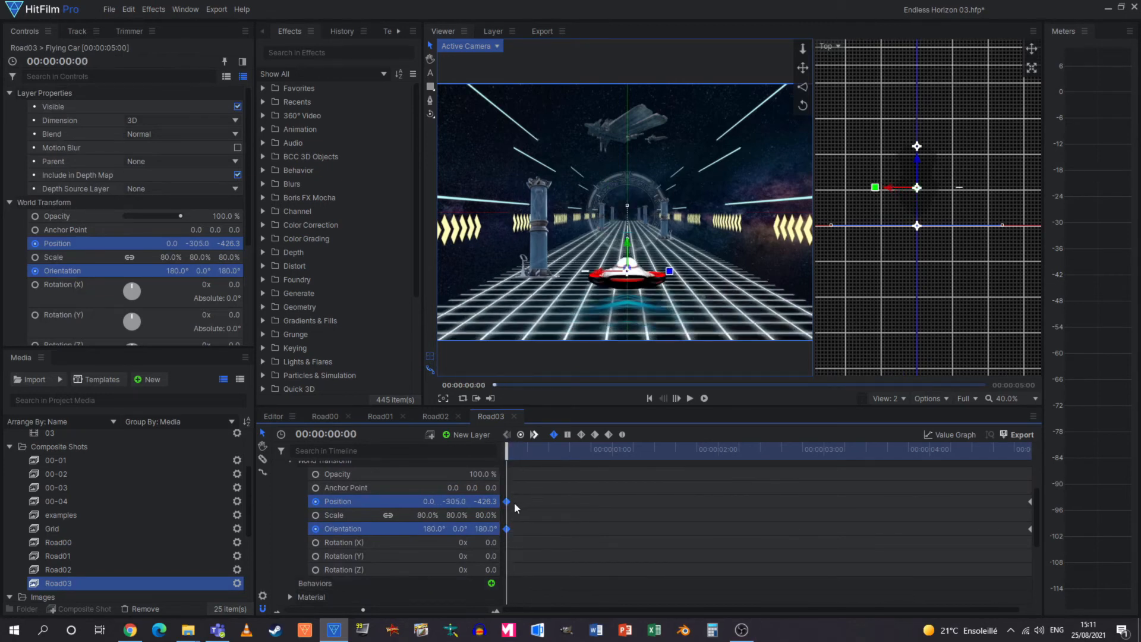
{"action": "left_click_drag", "start_coordinate": [507, 501], "coordinate": [784, 500]}
{"action": "left_click_drag", "start_coordinate": [992, 483], "coordinate": [459, 533]}
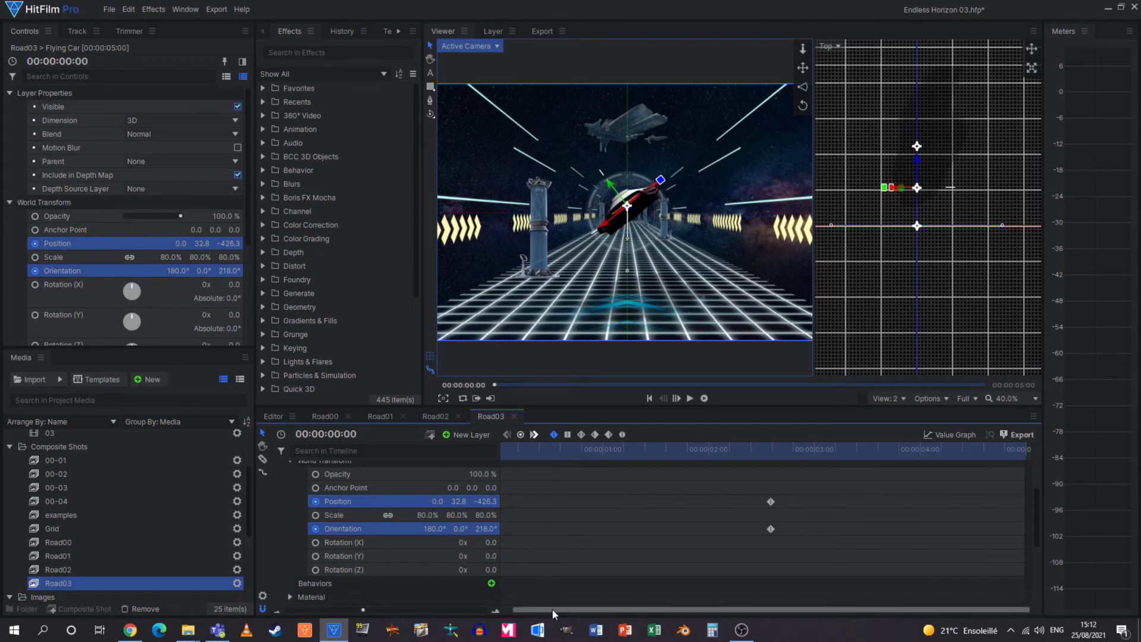
{"action": "left_click_drag", "start_coordinate": [551, 609], "coordinate": [504, 609]}
{"action": "mouse_move", "coordinate": [750, 479]}
{"action": "left_mouse_down"}
{"action": "mouse_move", "coordinate": [801, 544]}
{"action": "mouse_move", "coordinate": [783, 529]}
{"action": "mouse_move", "coordinate": [1091, 528]}
{"action": "left_mouse_up"}
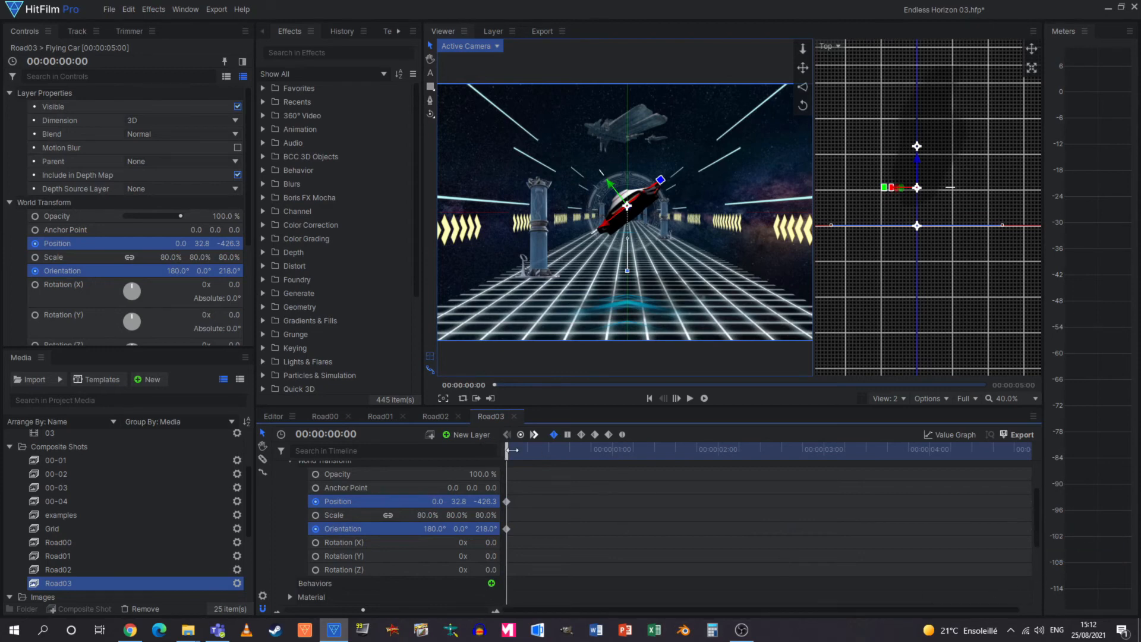
Bank the Flying Car to a Z orientation of 160.4° at 00:00:01:13 and 192.7° at 00:00:02:28
{"action": "left_click_drag", "start_coordinate": [506, 450], "coordinate": [575, 473]}
{"action": "key", "text": "space"}
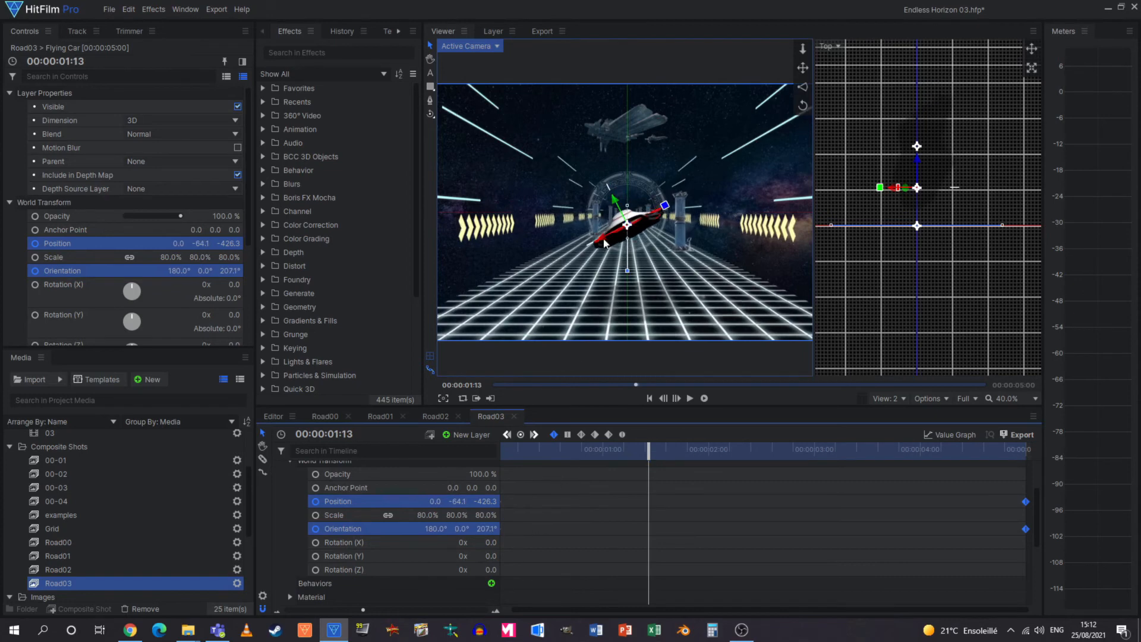
{"action": "left_click_drag", "start_coordinate": [669, 208], "coordinate": [668, 245]}
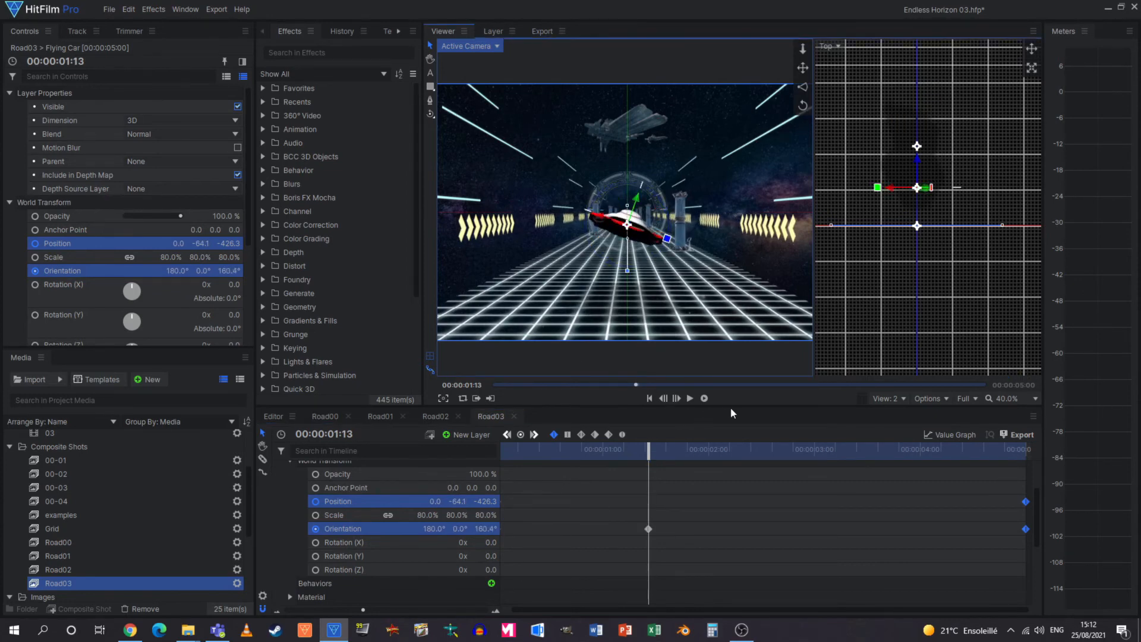
{"action": "left_click", "coordinate": [808, 450]}
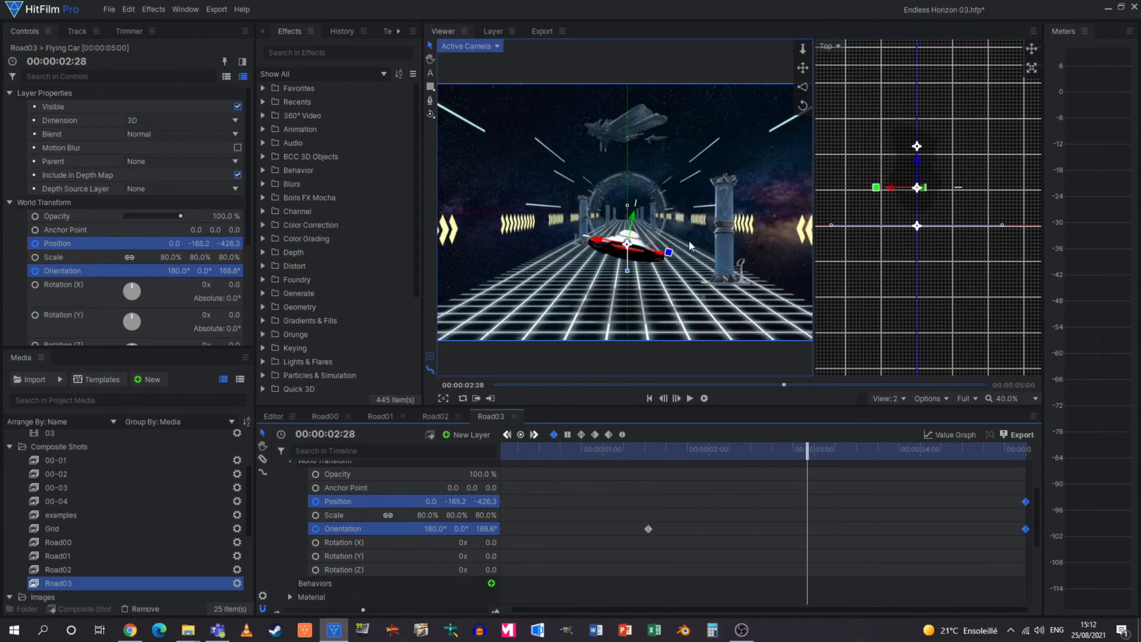
{"action": "left_click_drag", "start_coordinate": [670, 256], "coordinate": [669, 239]}
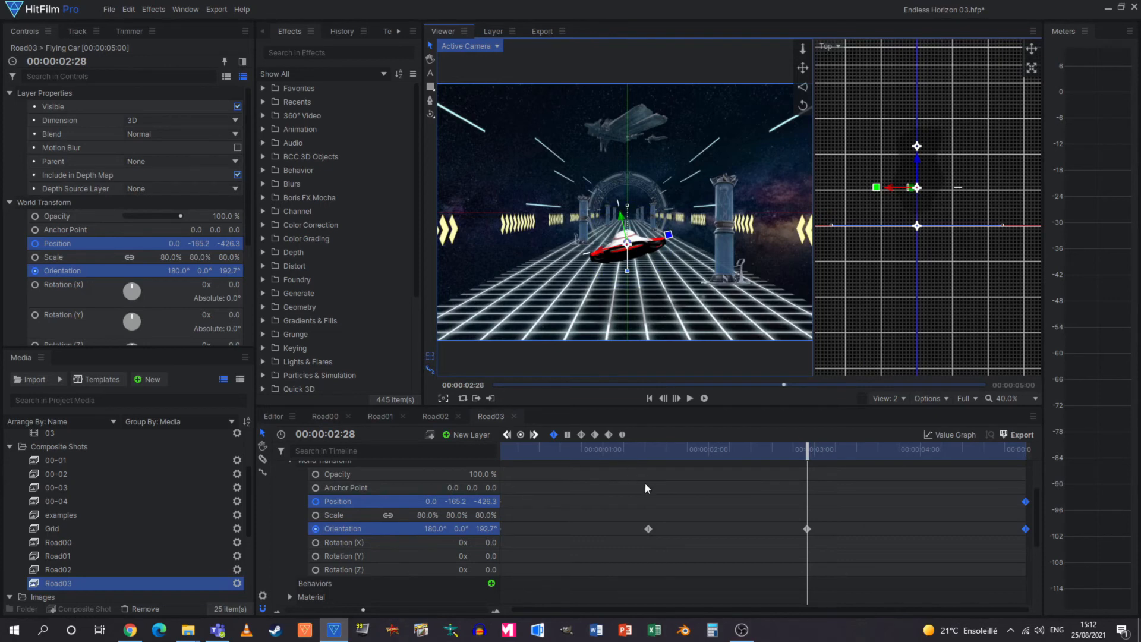
Convert the Flying Car's two middle Orientation keyframes to Smooth and preview the motion to the shot's end
{"action": "left_click_drag", "start_coordinate": [965, 482], "coordinate": [620, 553]}
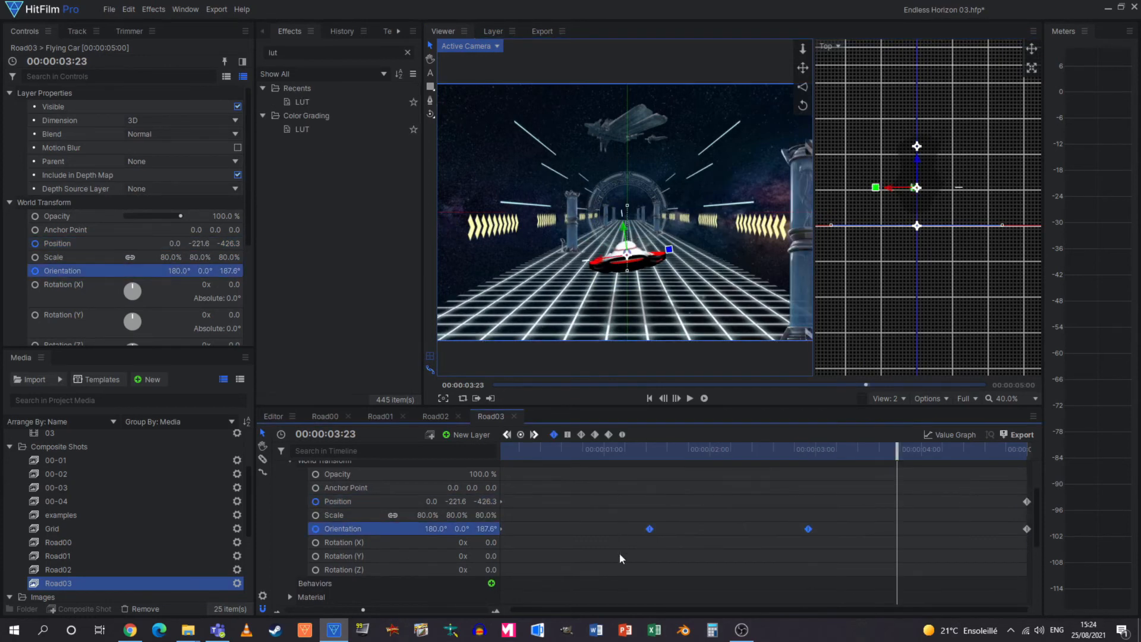
{"action": "left_click", "coordinate": [581, 435]}
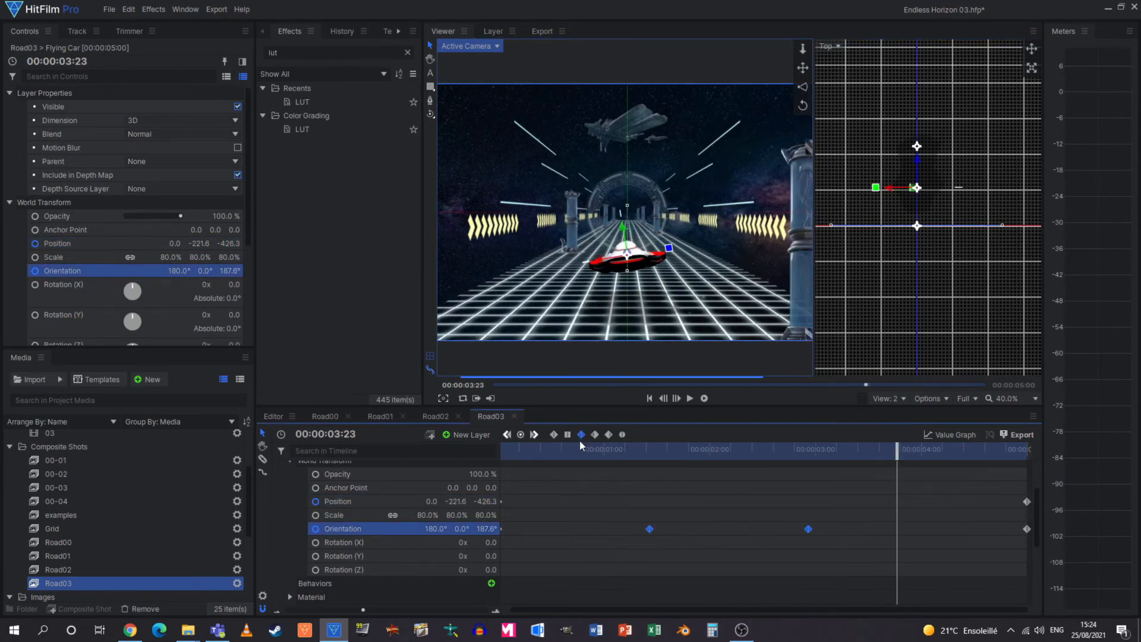
{"action": "left_click_drag", "start_coordinate": [559, 457], "coordinate": [1025, 495]}
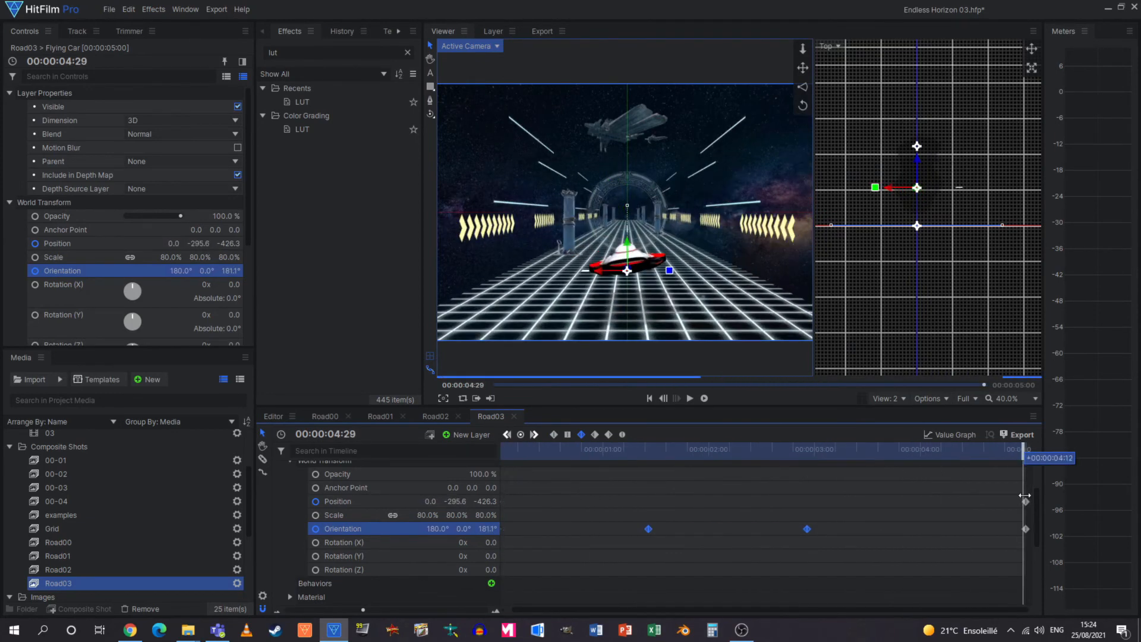
Add Road01, Road02 and Road03 end to end after the Road00 clip on Video 1 of the Editor sequence
{"action": "left_click", "coordinate": [275, 416]}
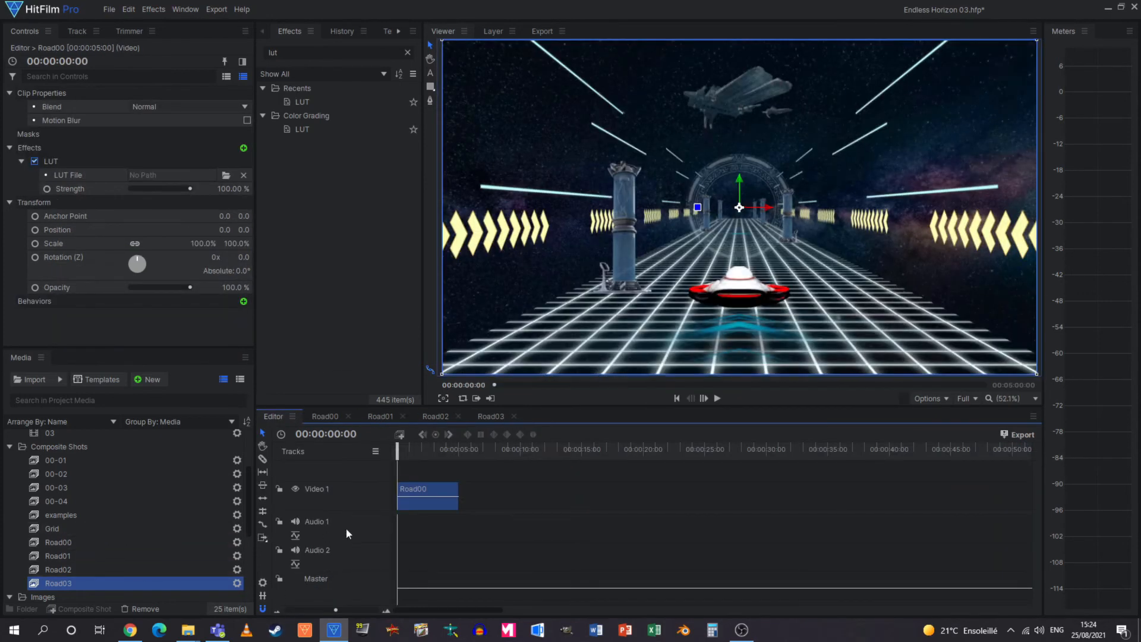
{"action": "left_click", "coordinate": [98, 555]}
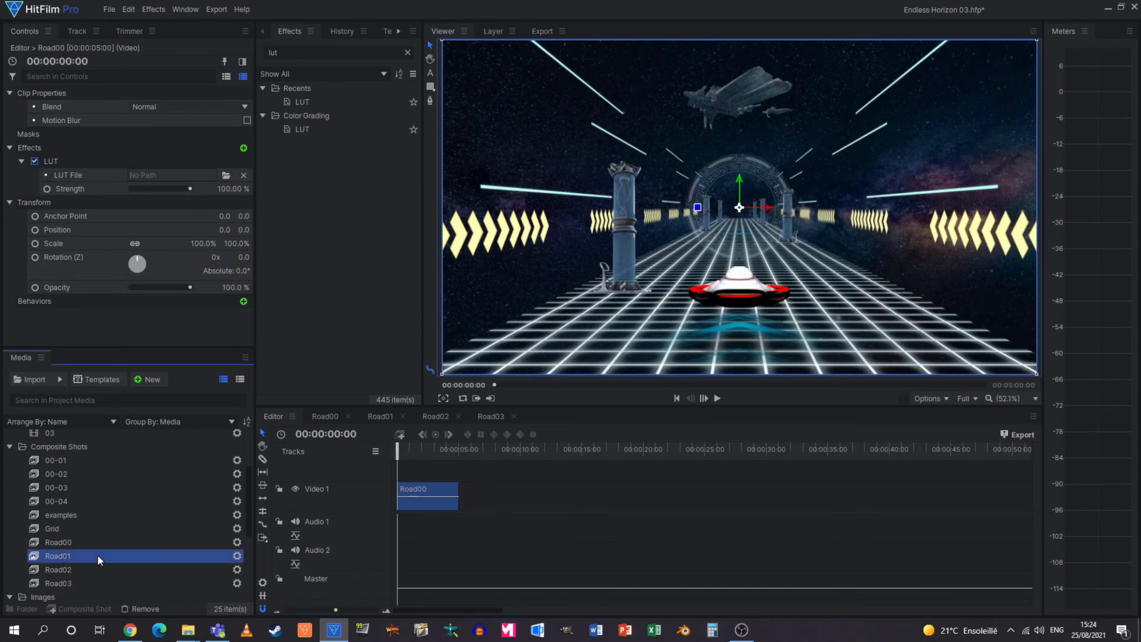
{"action": "left_click_drag", "start_coordinate": [98, 554], "coordinate": [470, 519]}
{"action": "left_click_drag", "start_coordinate": [129, 569], "coordinate": [521, 495]}
{"action": "left_click_drag", "start_coordinate": [563, 447], "coordinate": [579, 452]}
{"action": "left_click_drag", "start_coordinate": [130, 582], "coordinate": [586, 504]}
{"action": "left_click_drag", "start_coordinate": [578, 455], "coordinate": [602, 458]}
Copy the Road00 and Road01 clips and place the copies directly after Road03 on Video 1
{"action": "left_click_drag", "start_coordinate": [422, 479], "coordinate": [480, 516]}
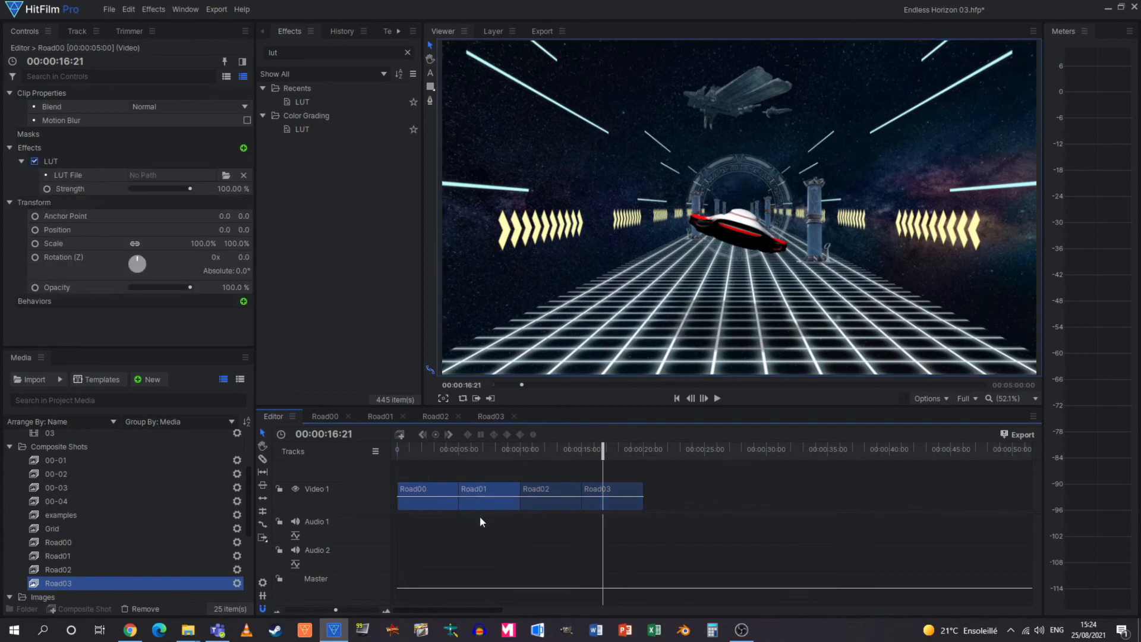
{"action": "left_click", "coordinate": [658, 450]}
{"action": "key", "text": "ctrl+v"}
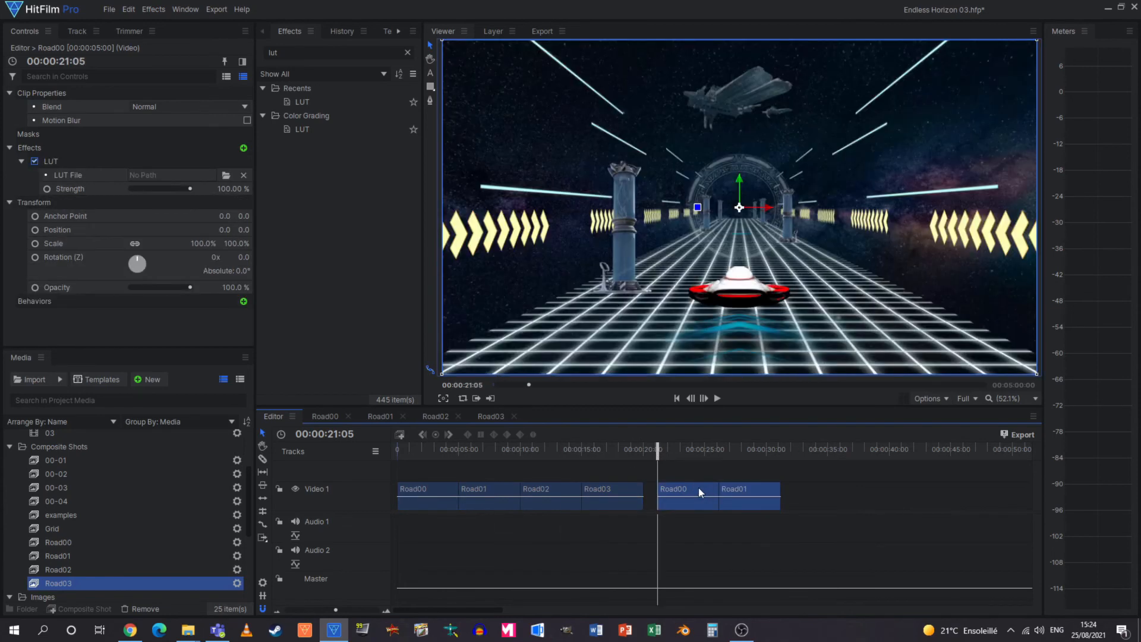
{"action": "left_click_drag", "start_coordinate": [699, 488], "coordinate": [685, 489]}
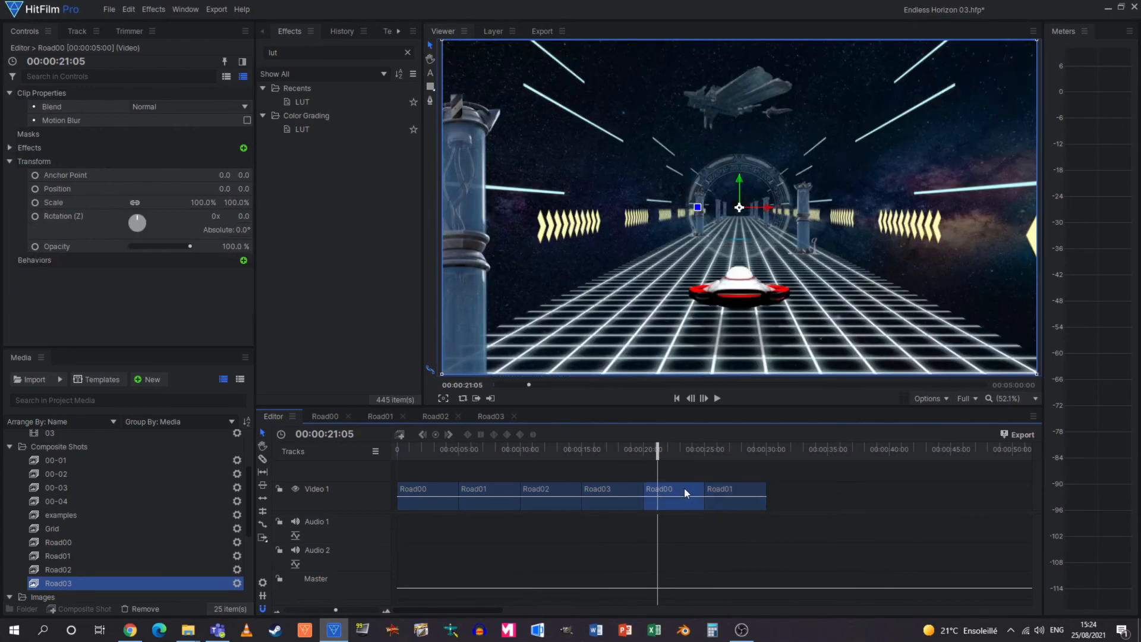
Paste another Road00 clip and butt it against the second Road01 clip
{"action": "left_click", "coordinate": [775, 449]}
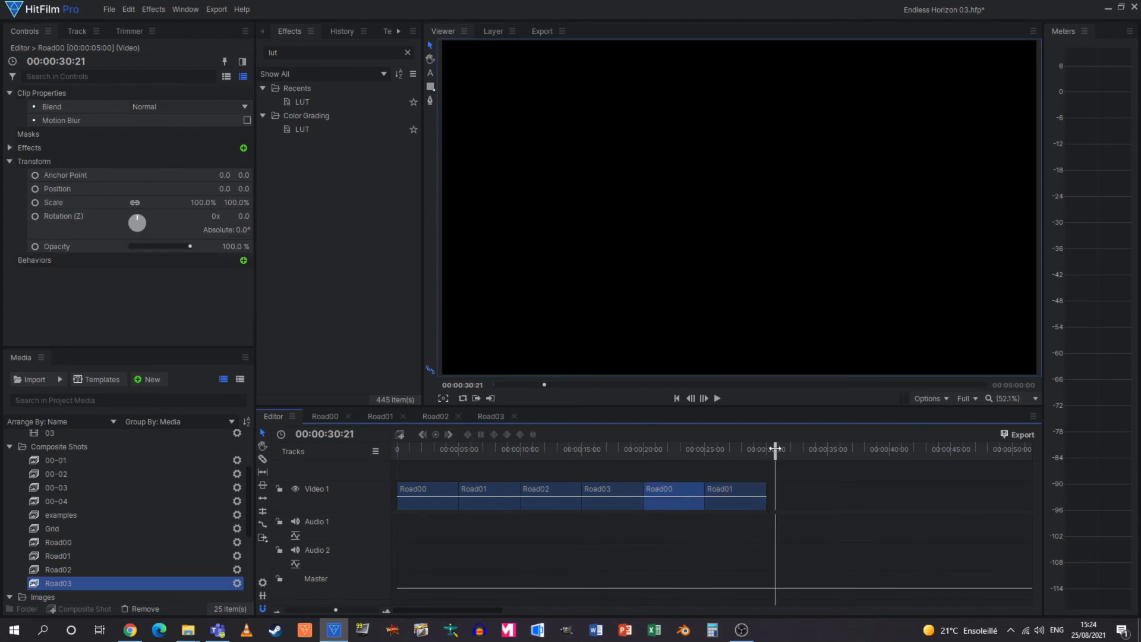
{"action": "key", "text": "ctrl+v"}
{"action": "left_click_drag", "start_coordinate": [804, 490], "coordinate": [790, 488]}
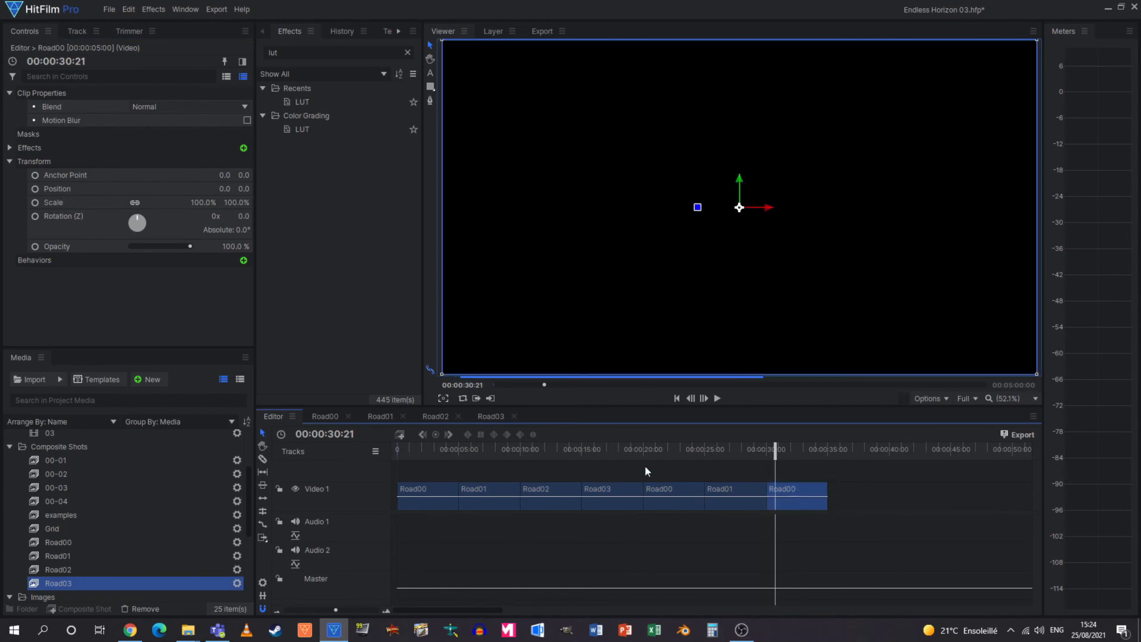
Copy the Road02 and Road03 clips to the end of the sequence and preview the extended edit
{"action": "left_click_drag", "start_coordinate": [557, 467], "coordinate": [589, 514]}
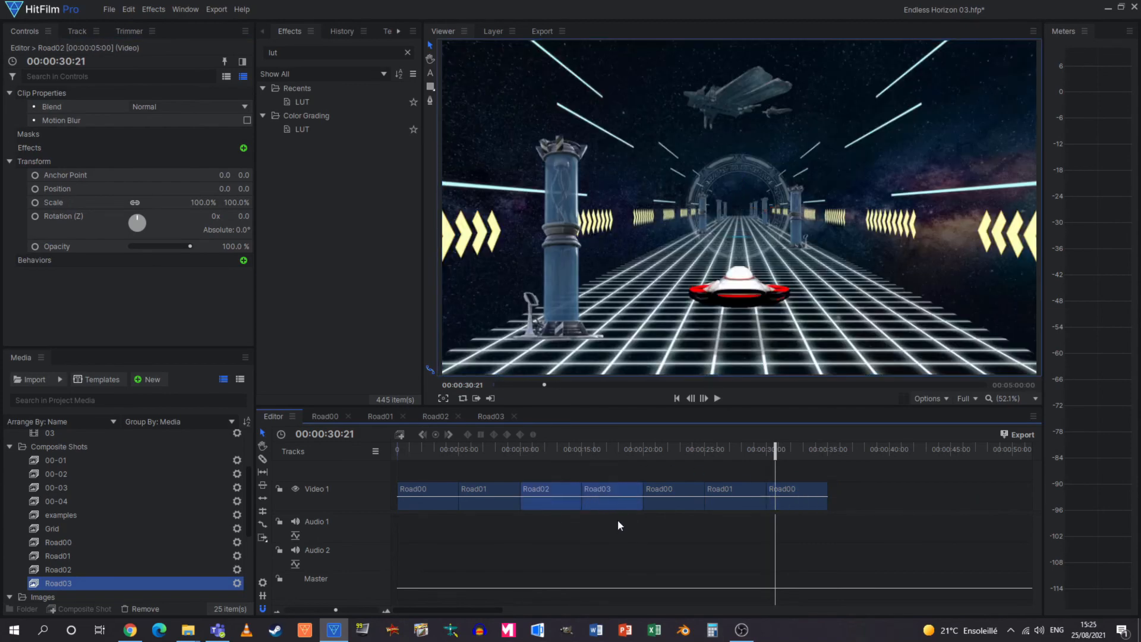
{"action": "left_click", "coordinate": [839, 452]}
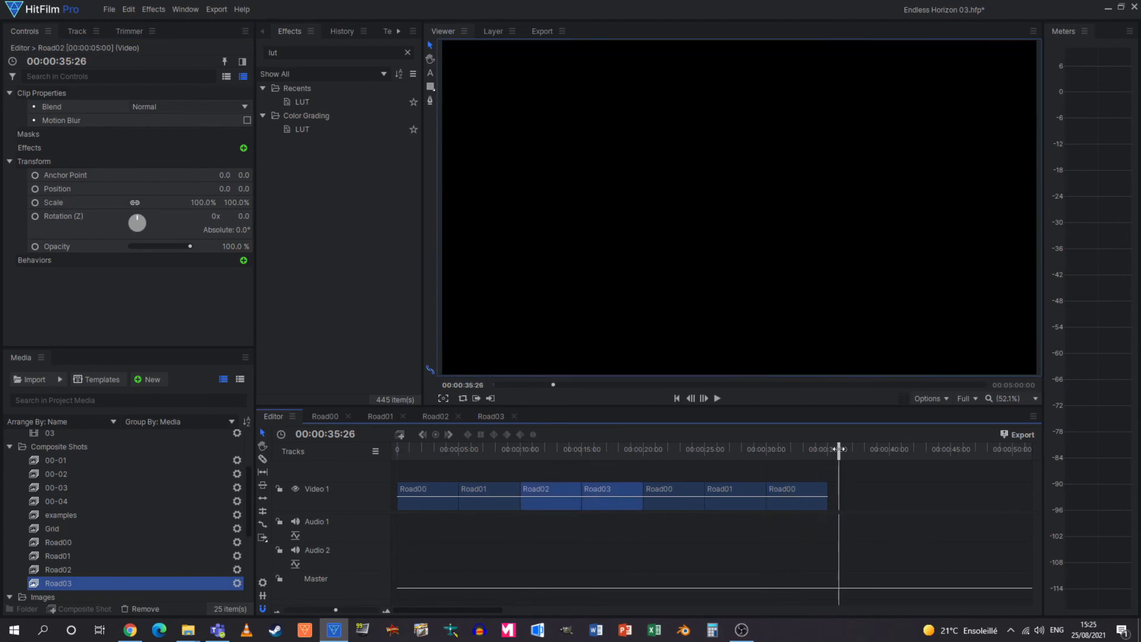
{"action": "key", "text": "ctrl+v"}
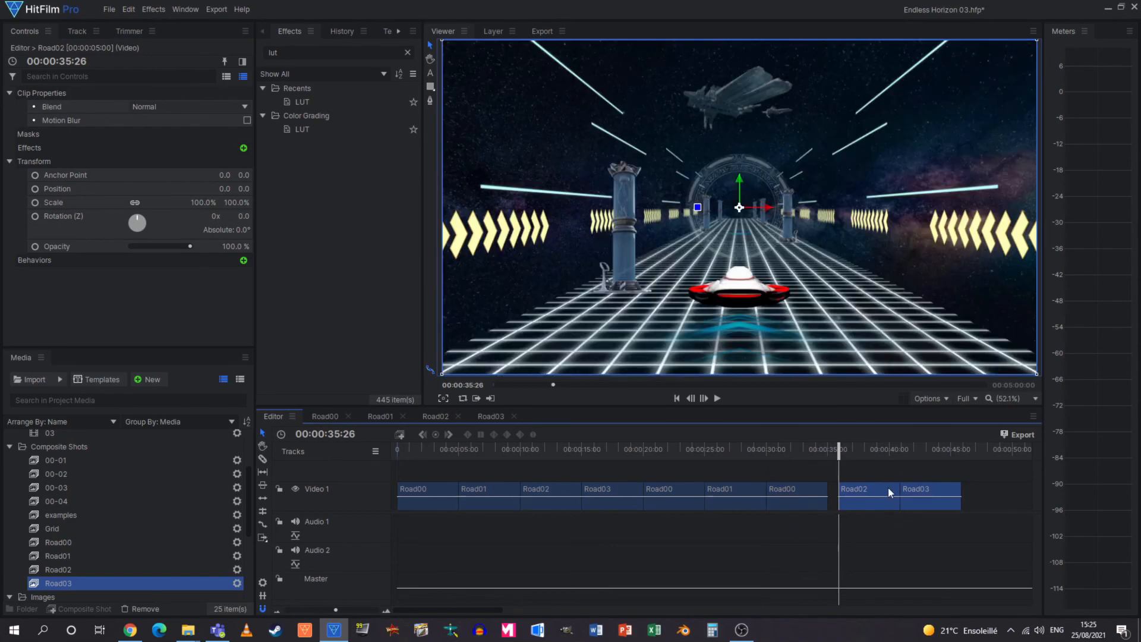
{"action": "left_click", "coordinate": [878, 487]}
{"action": "left_click_drag", "start_coordinate": [448, 452], "coordinate": [929, 474]}
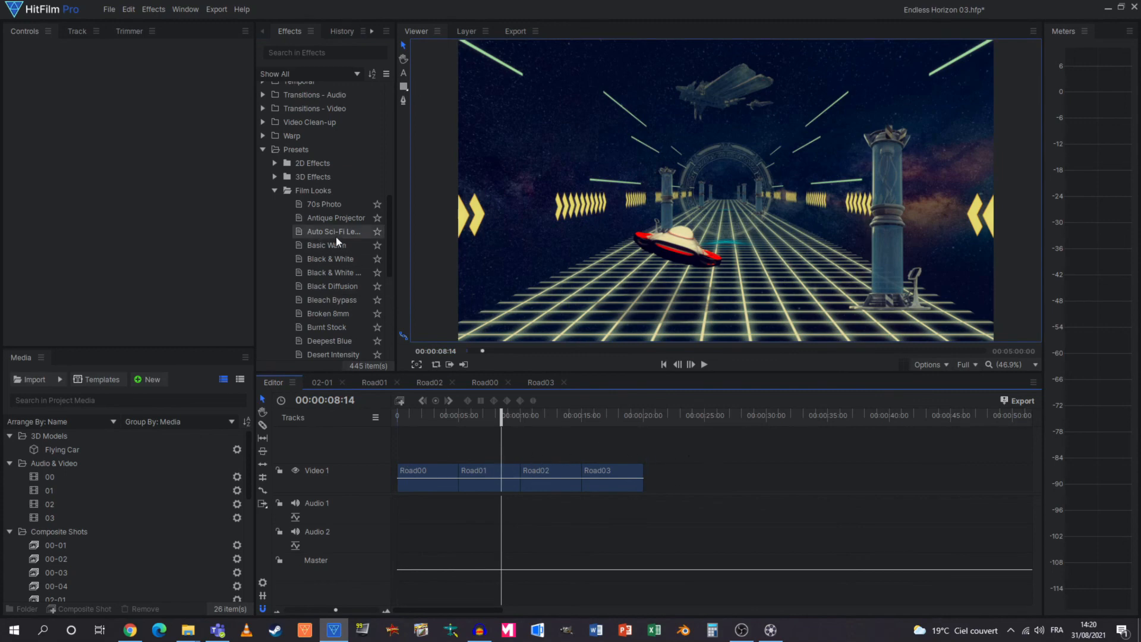
Look over the Film Looks presets and search the effects library for "lut"
{"action": "left_click", "coordinate": [320, 193]}
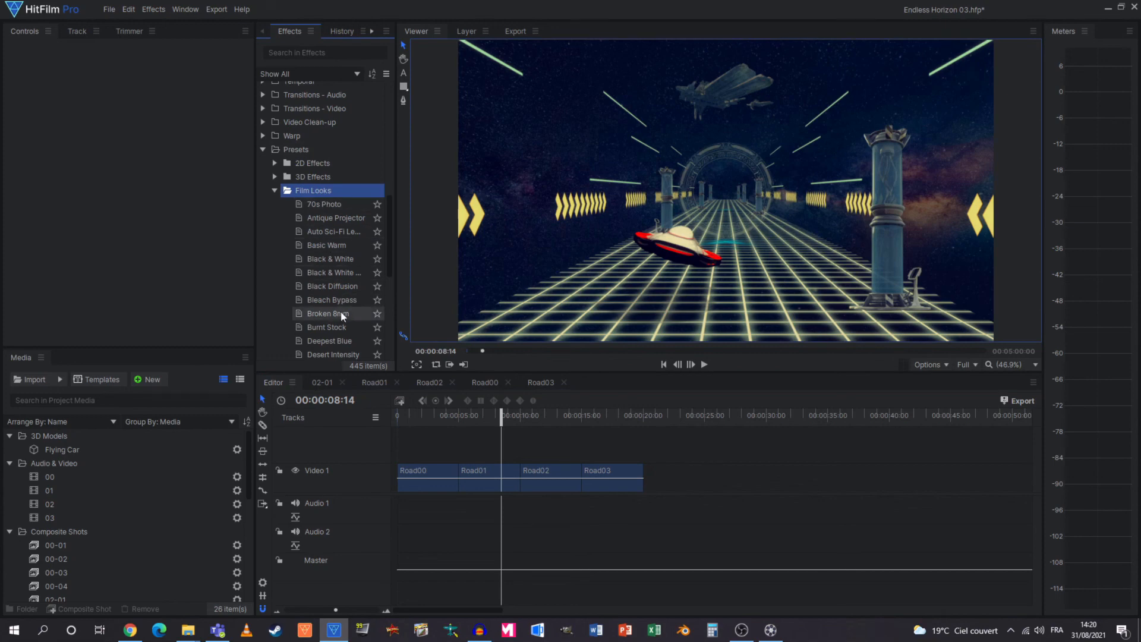
{"action": "left_click", "coordinate": [302, 53]}
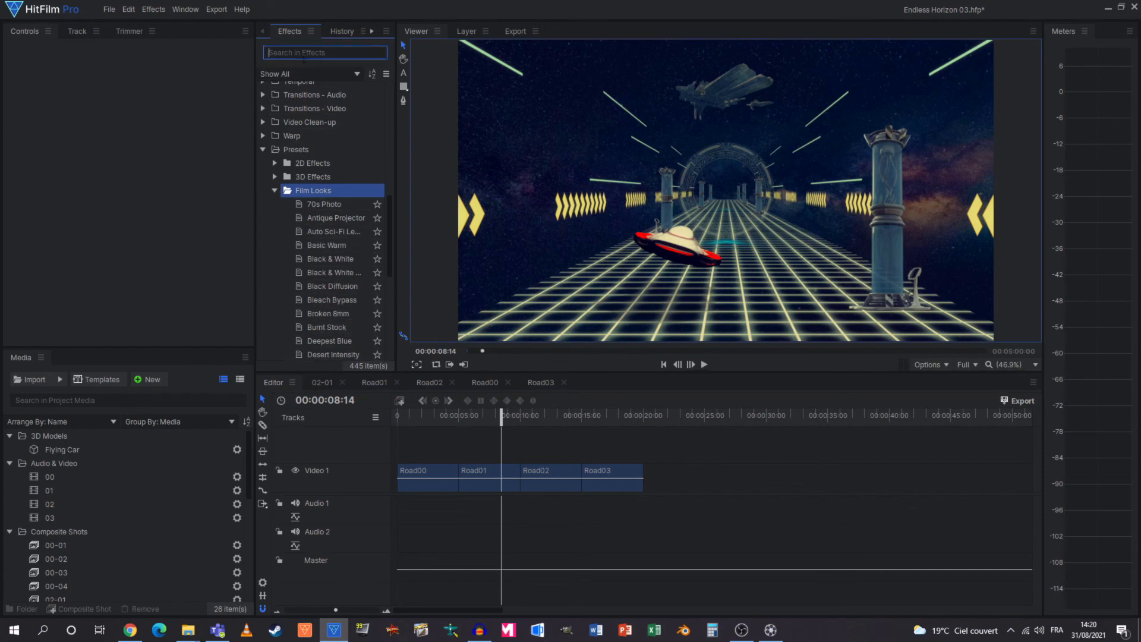
{"action": "type", "text": "lu"}
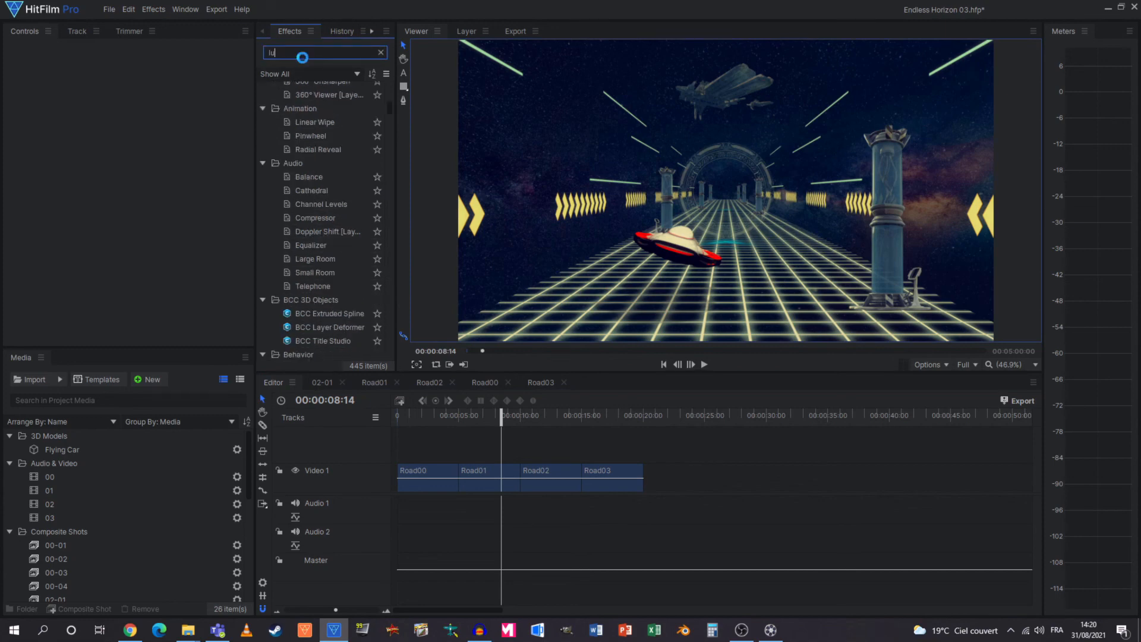
{"action": "type", "text": "t"}
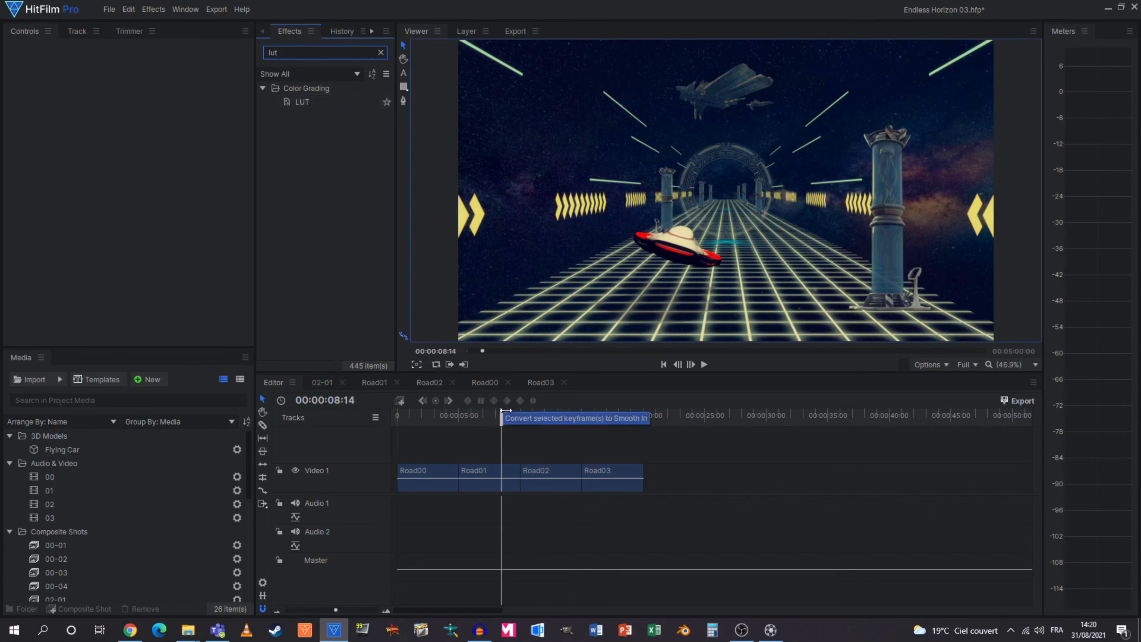
Check the Road02 clip's Speed/Duration settings without changing them and preview the rest of the sequence
{"action": "left_click_drag", "start_coordinate": [504, 416], "coordinate": [542, 419]}
{"action": "right_click", "coordinate": [559, 470]}
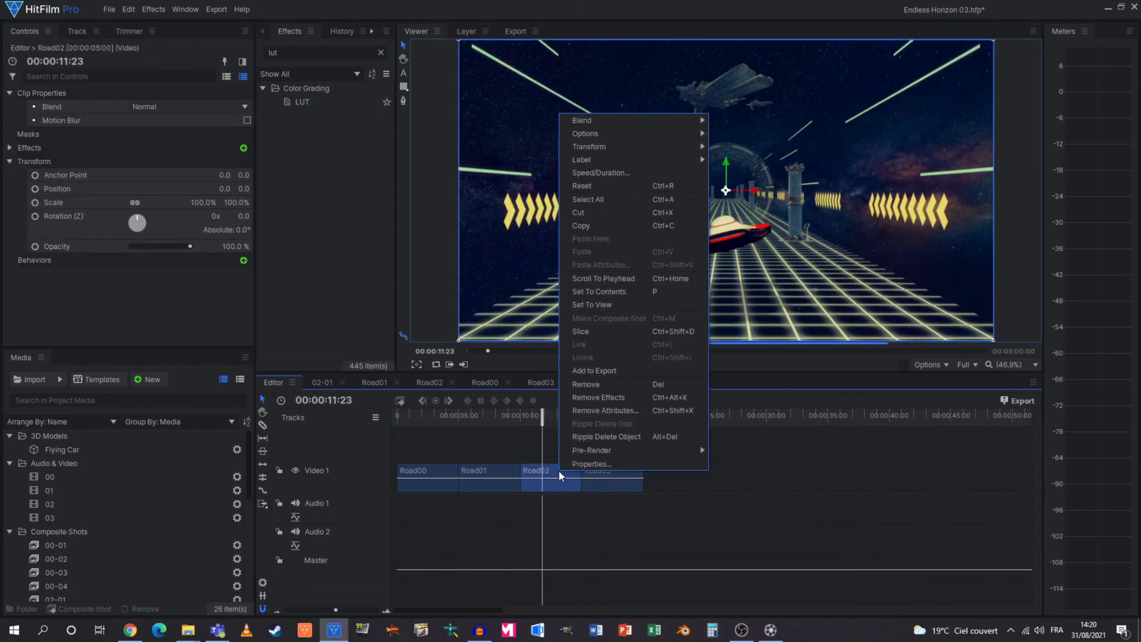
{"action": "left_click", "coordinate": [614, 172]}
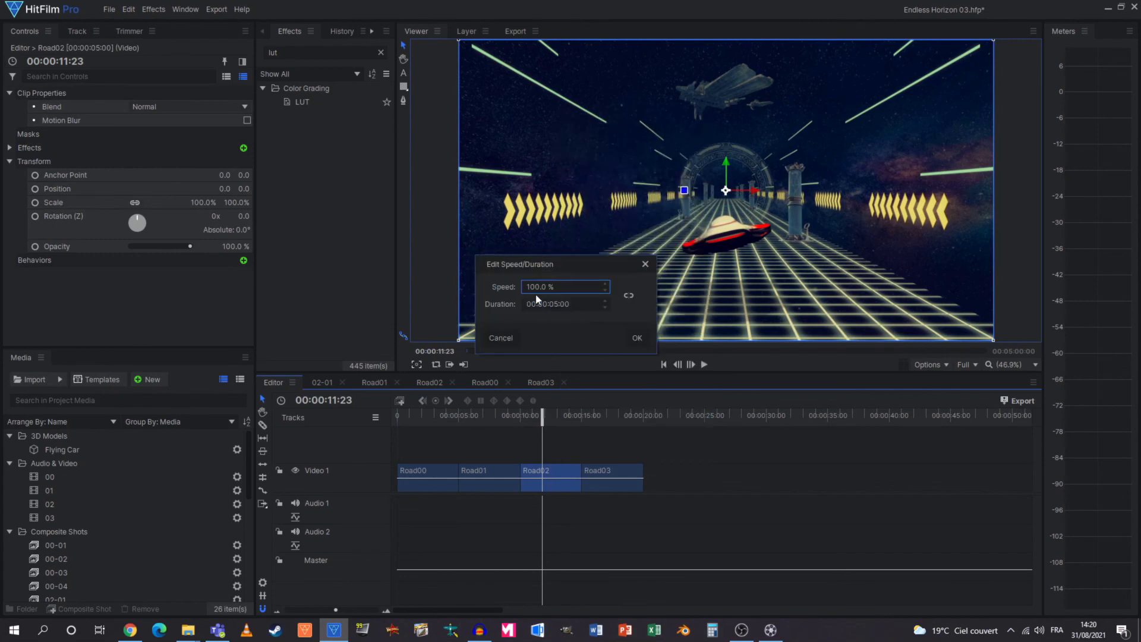
{"action": "left_click", "coordinate": [637, 337]}
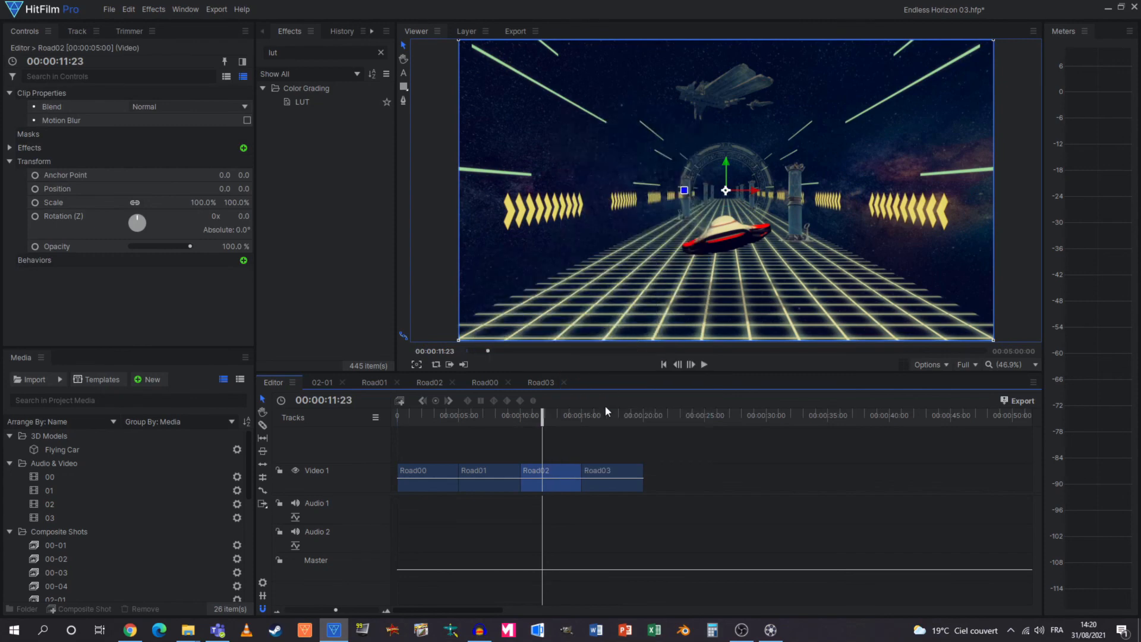
{"action": "left_click_drag", "start_coordinate": [542, 414], "coordinate": [637, 416]}
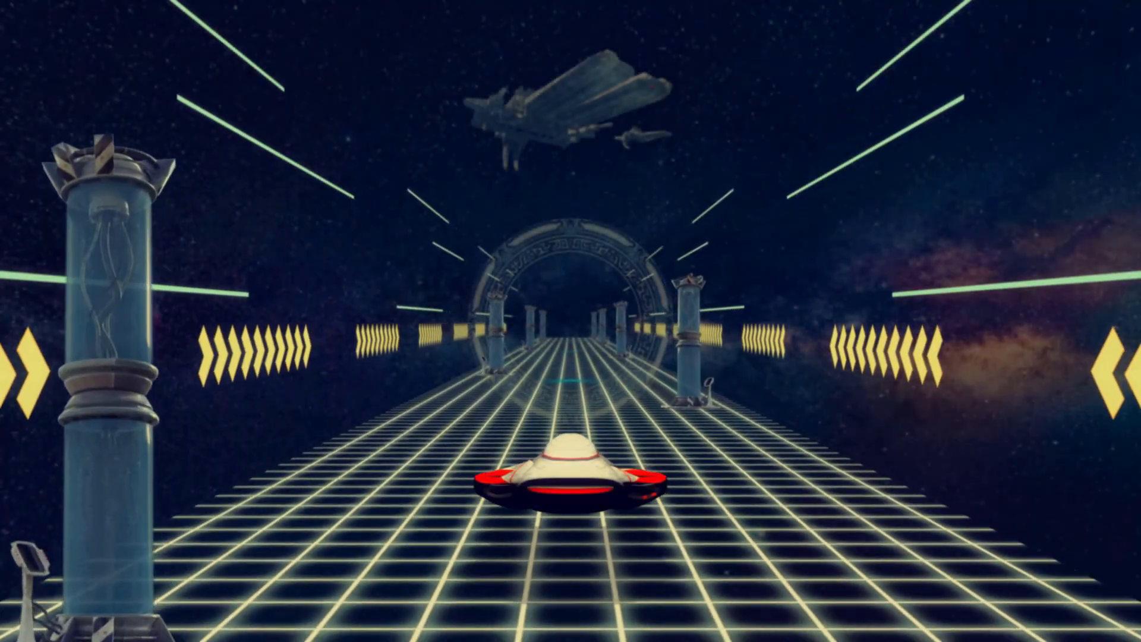